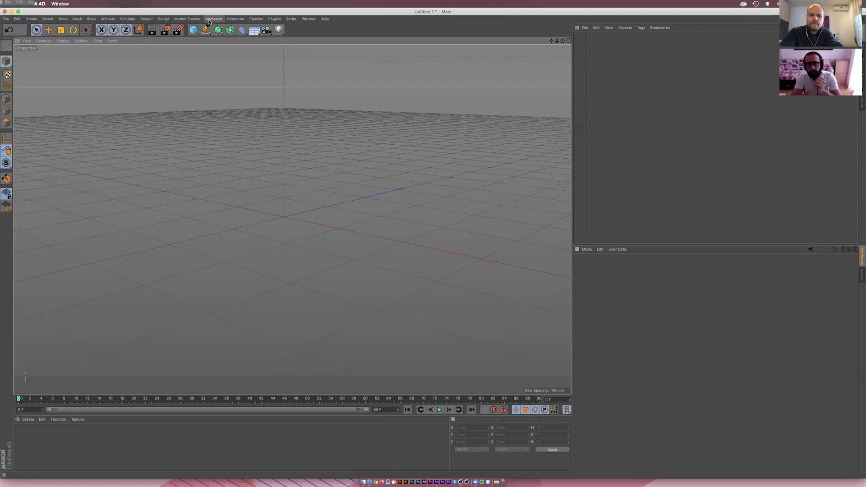
- Add a MoGraph MoText object showing the default extruded 3D 'Text'
left_click(209, 20)
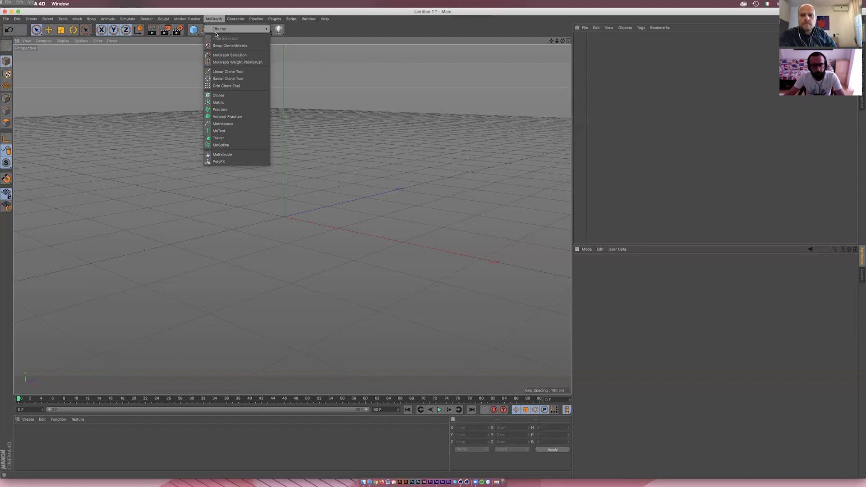
left_click(244, 131)
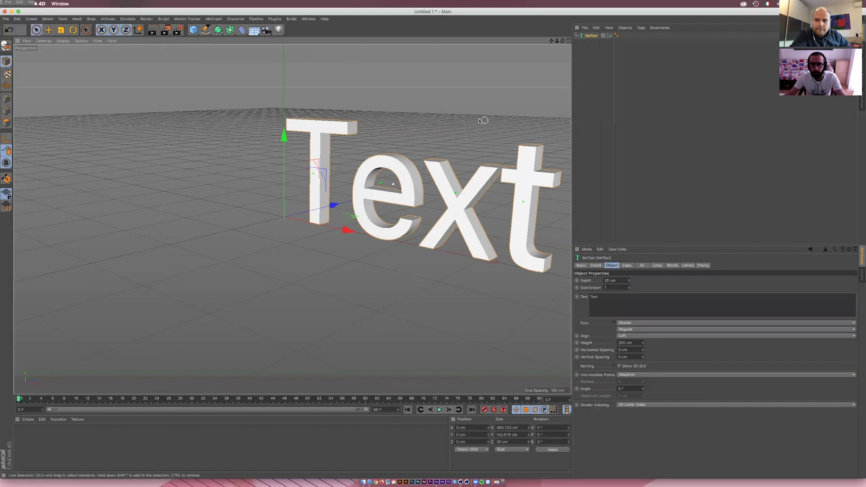
- Replace the MoText placeholder 'Text' with 'Ciao' followed by the name
left_click_drag(361, 134, 415, 130, "alt")
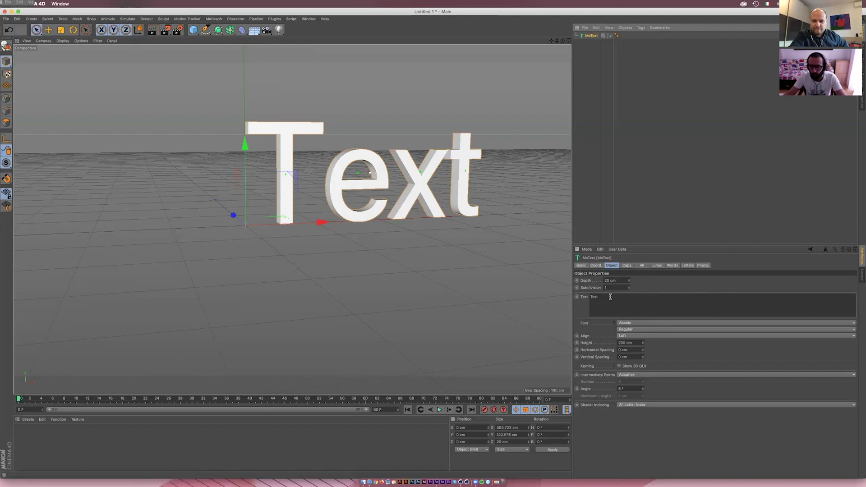
double_click(610, 297)
type("Ciao Massimo")
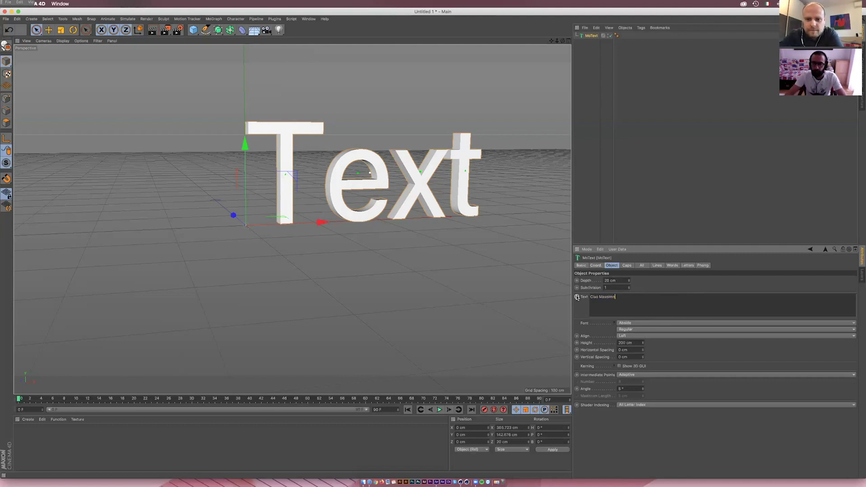
key("Return")
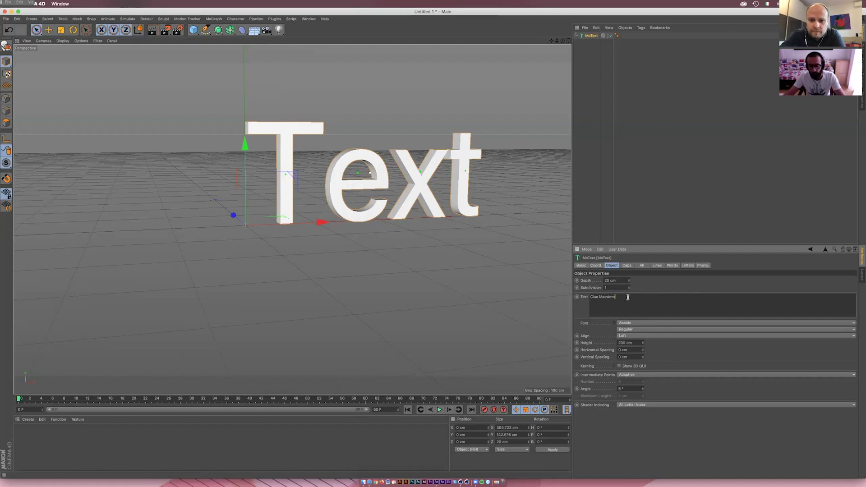
left_click(637, 342)
- Break the text after 'Ciao' so the name sits on a second line
left_click_drag(558, 41, 541, 41)
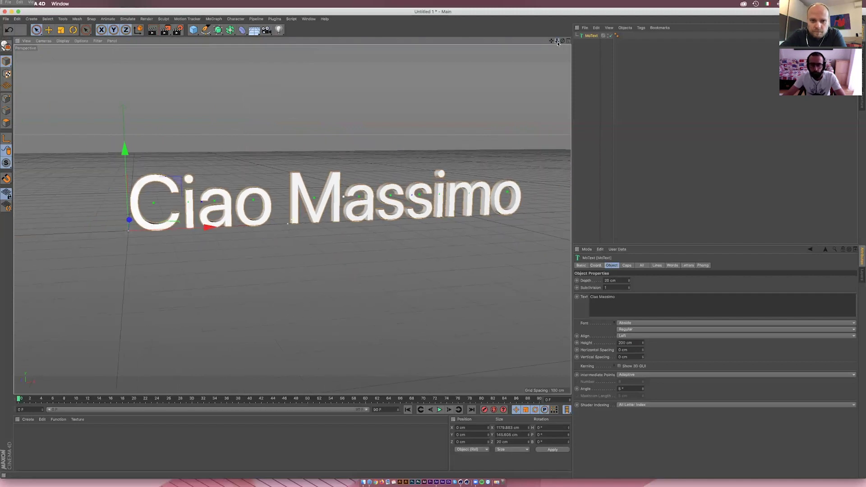
left_click(598, 296)
key("Return")
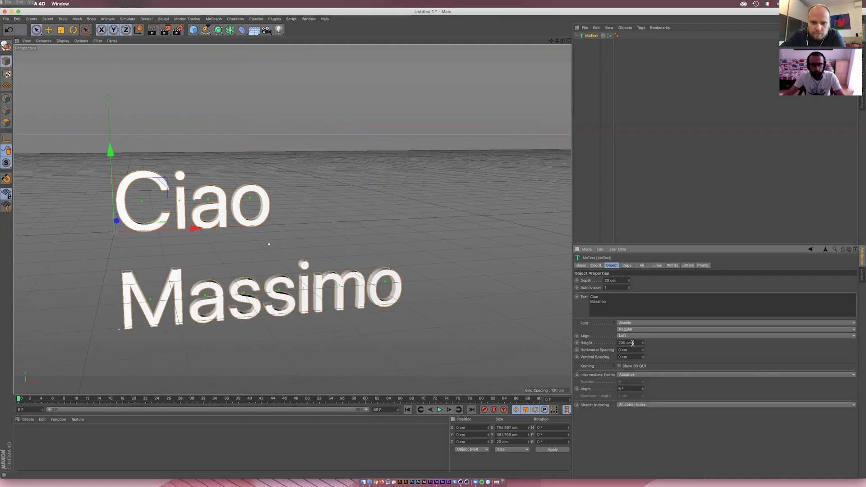
- Try the Oblique font style and set text Align to Middle
left_click(633, 328)
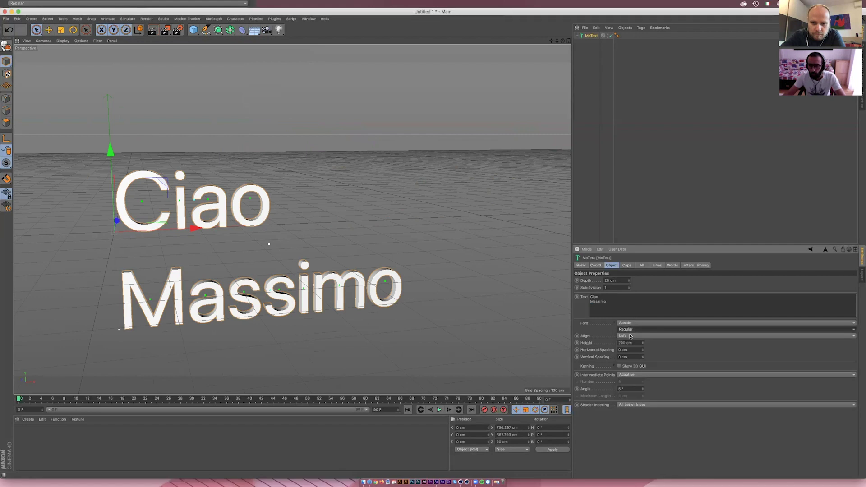
left_click(630, 331)
left_click(632, 335)
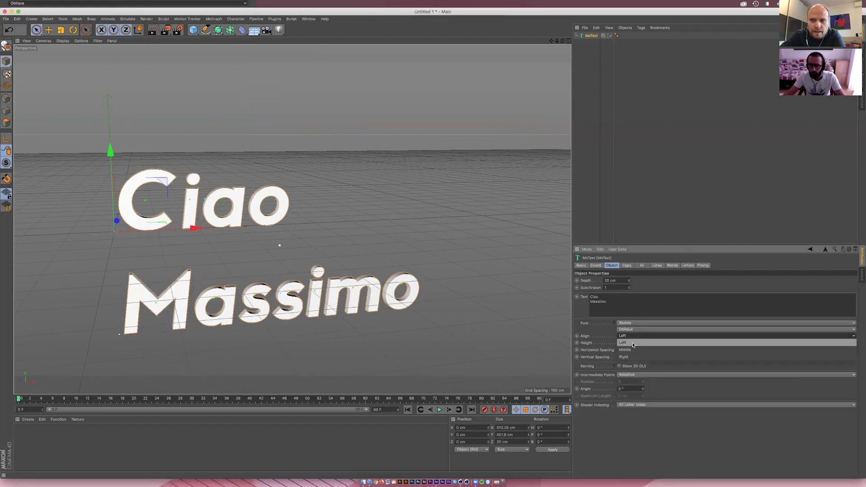
left_click(633, 350)
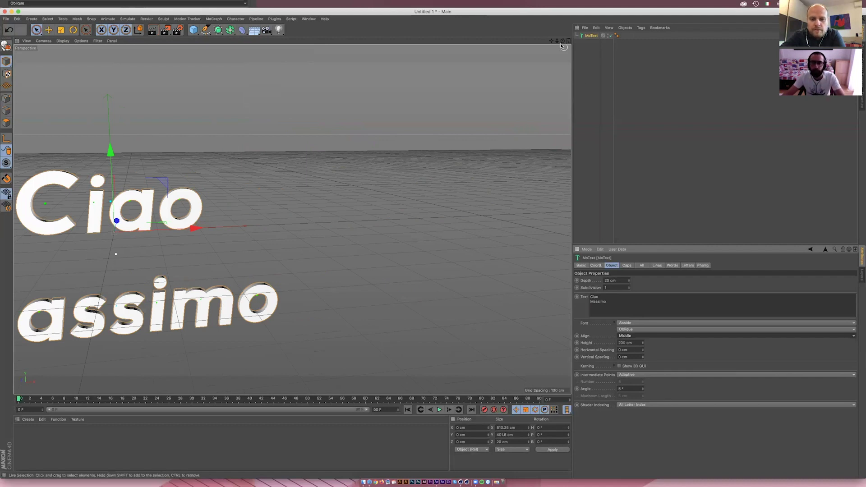
left_click_drag(550, 42, 531, 157)
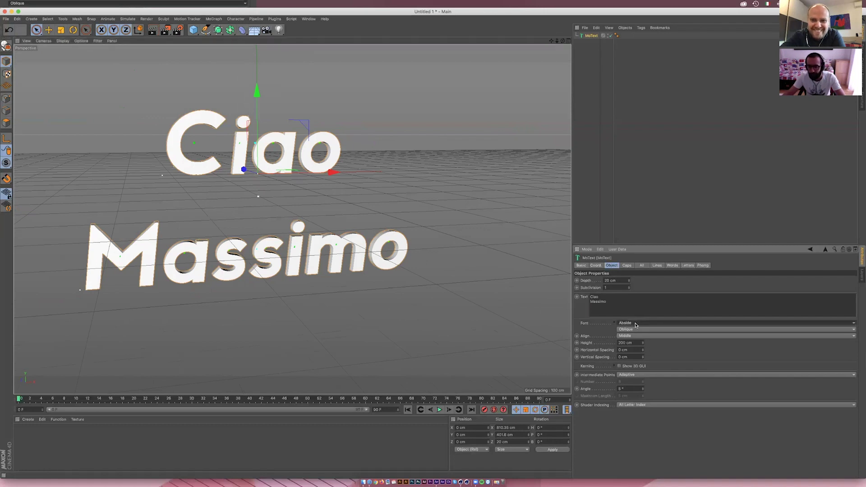
- Keep the Abside font, try Round 2, then settle on the Round 1 style
left_click(636, 324)
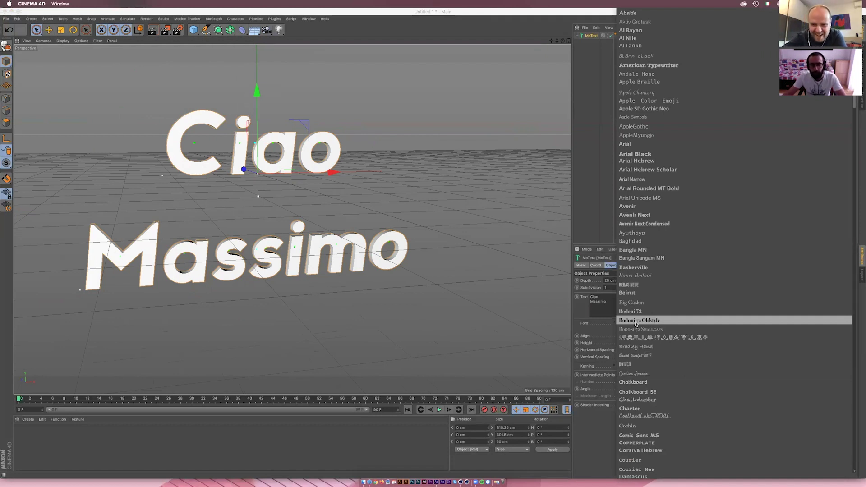
left_click(588, 235)
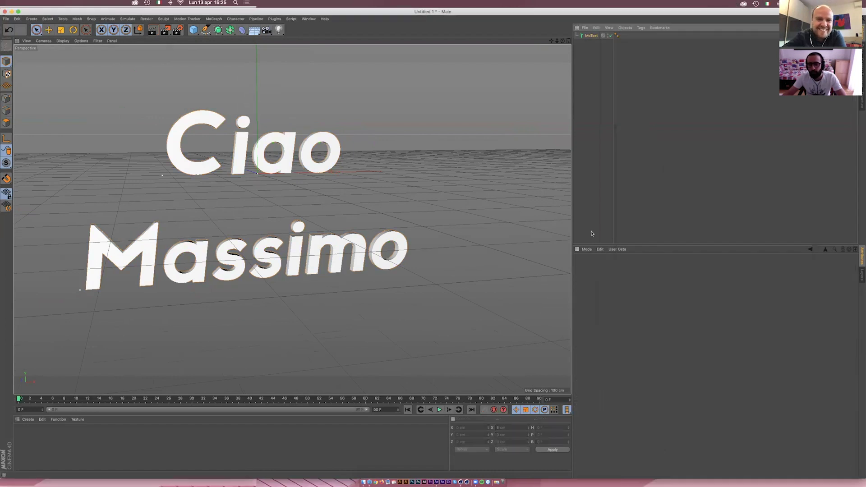
left_click(590, 35)
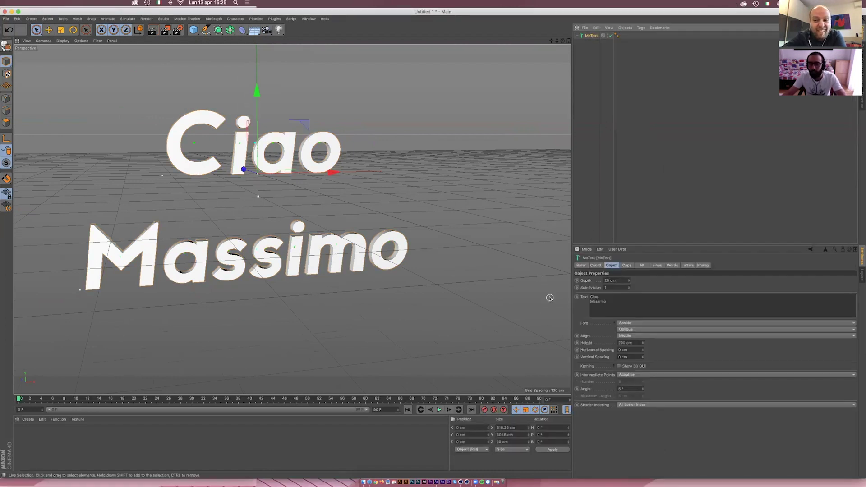
left_click(629, 322)
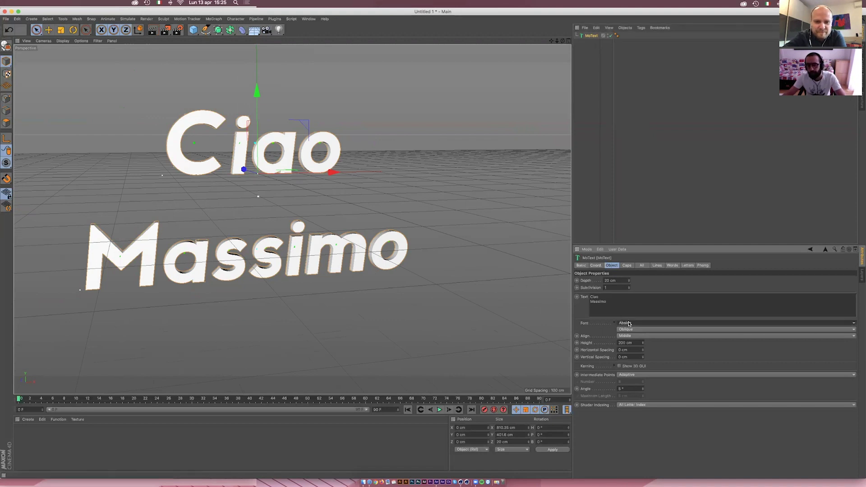
left_click(629, 323)
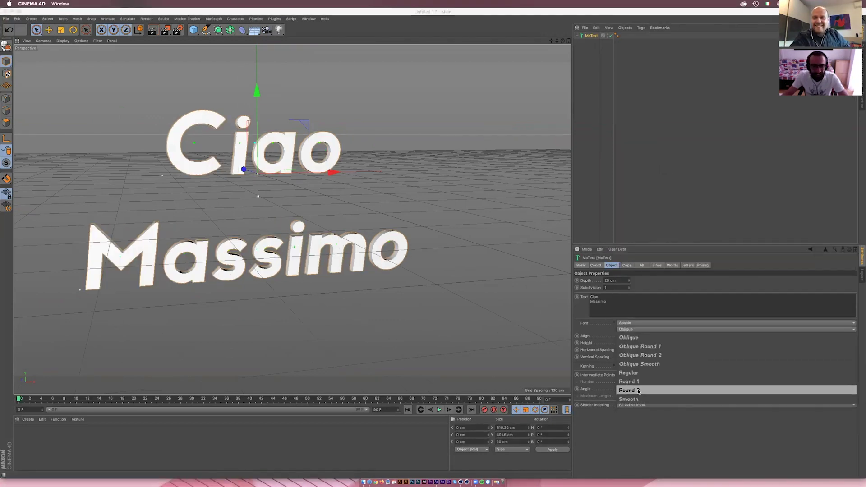
left_click(638, 388)
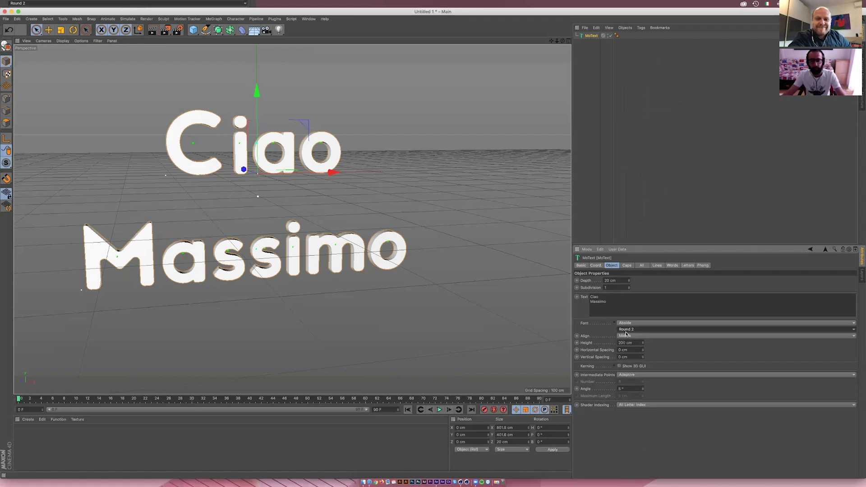
left_click(646, 331)
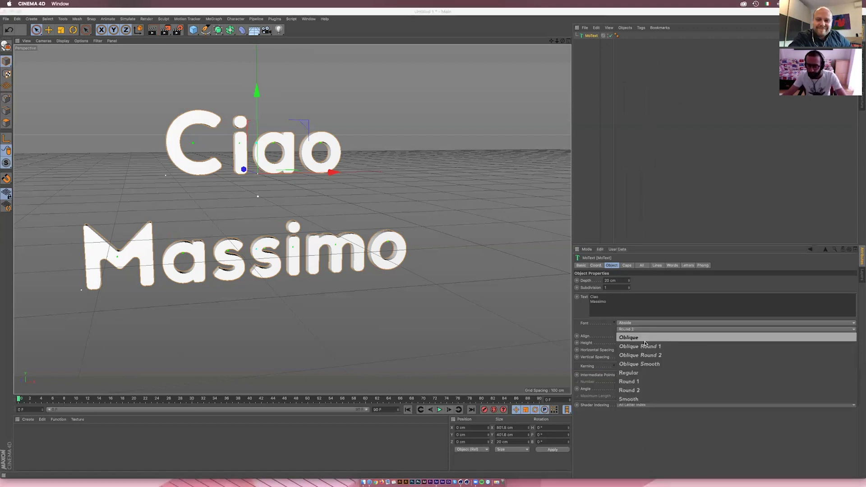
left_click(641, 382)
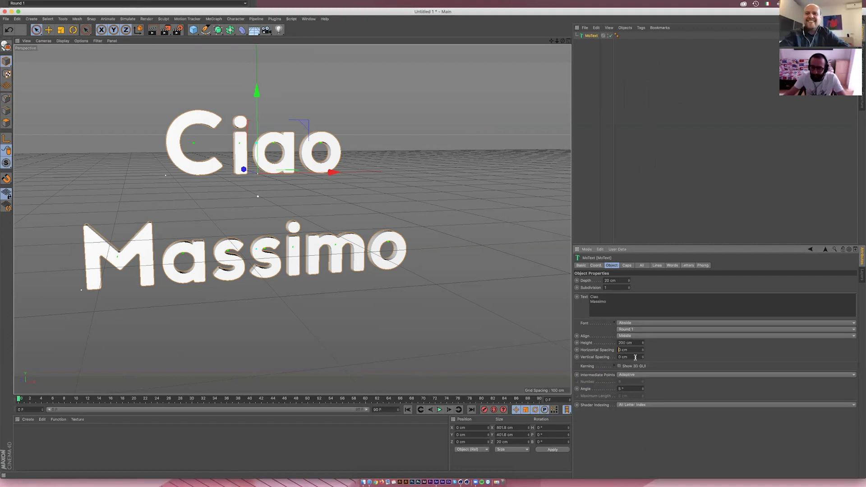
- Set Vertical Spacing to -89 cm, keeping Horizontal Spacing at 0 cm
mouse_move(643, 353)
left_mouse_down()
mouse_move(672, 353)
mouse_move(601, 356)
left_mouse_up()
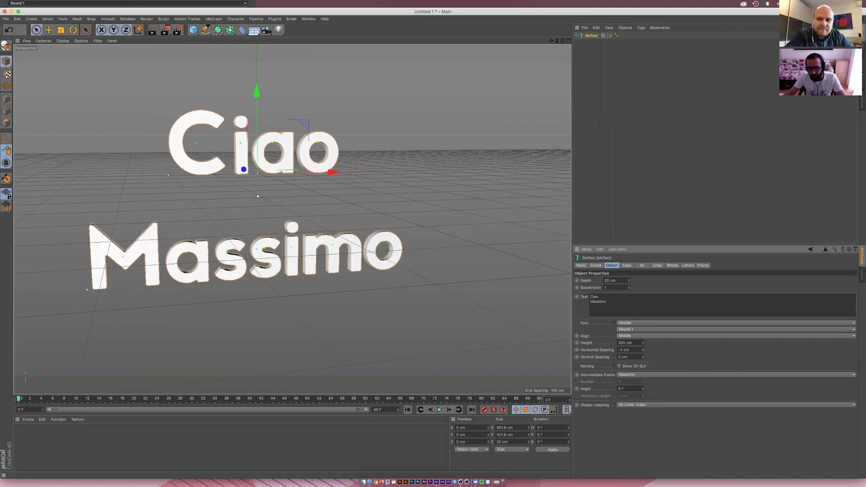
key("ctrl+z")
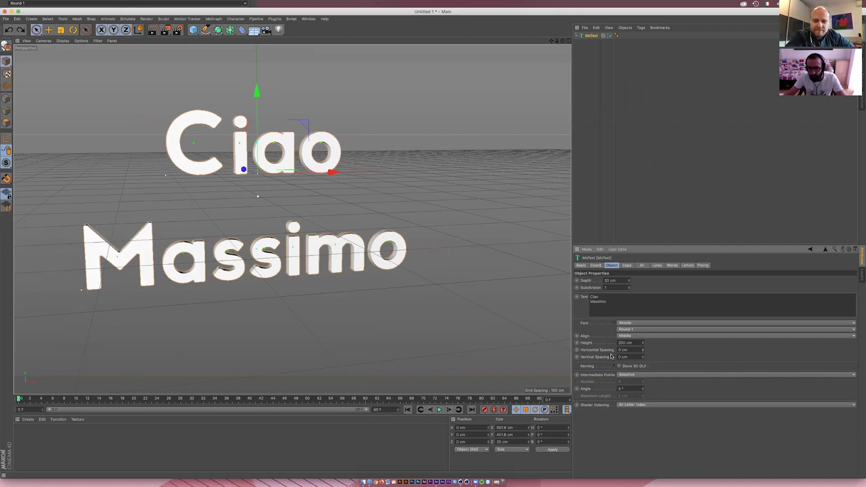
left_click_drag(644, 358, 580, 359)
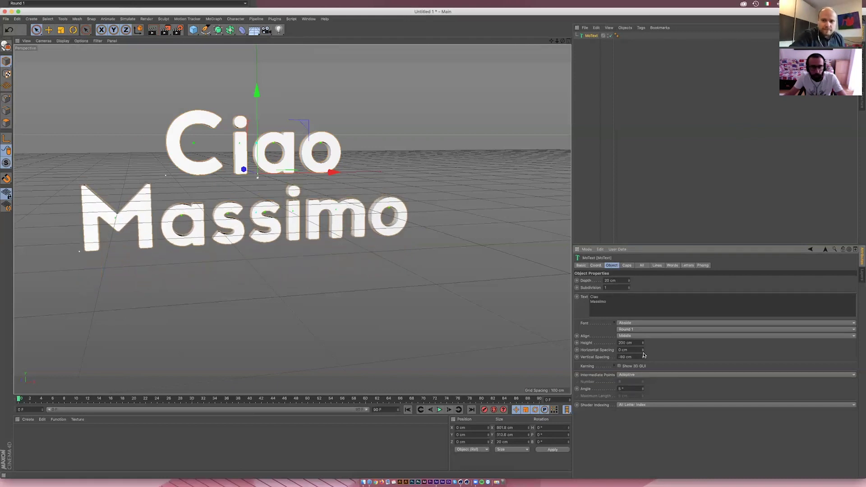
left_click_drag(361, 189, 378, 195, "alt")
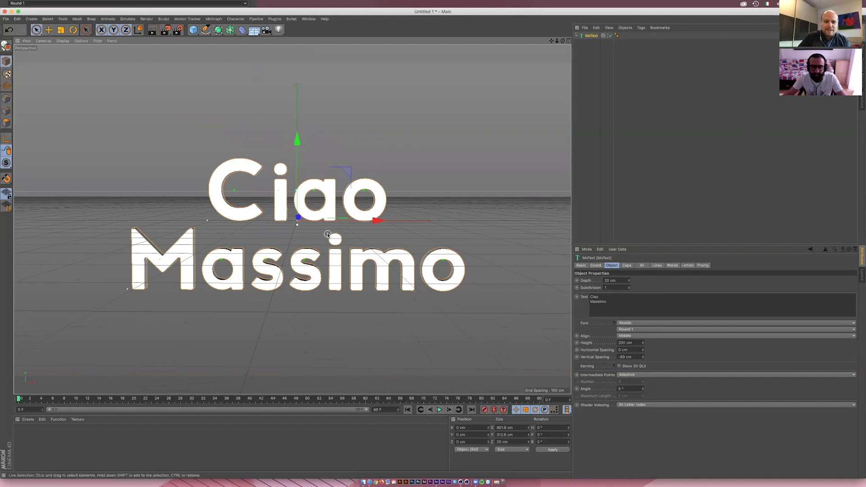
scroll(328, 234, "up", 2)
scroll(327, 234, "up", 1)
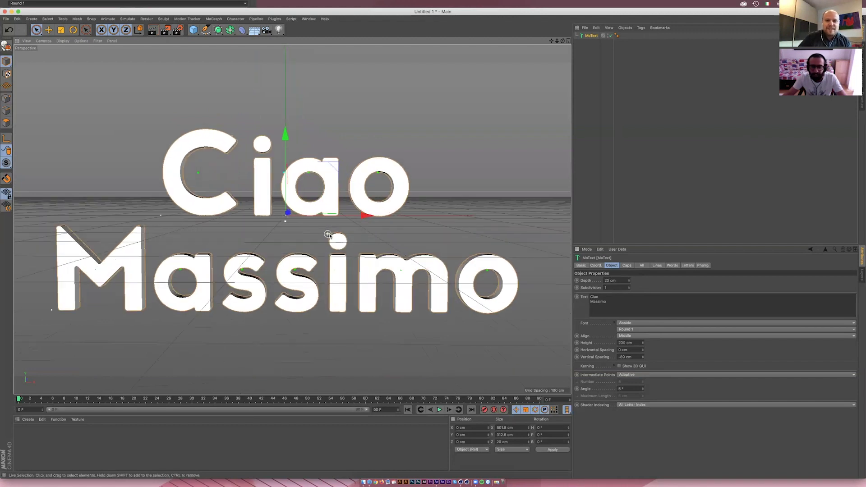
- Deepen the MoText extrusion, trying 30 cm and then 75 cm depth
double_click(609, 281)
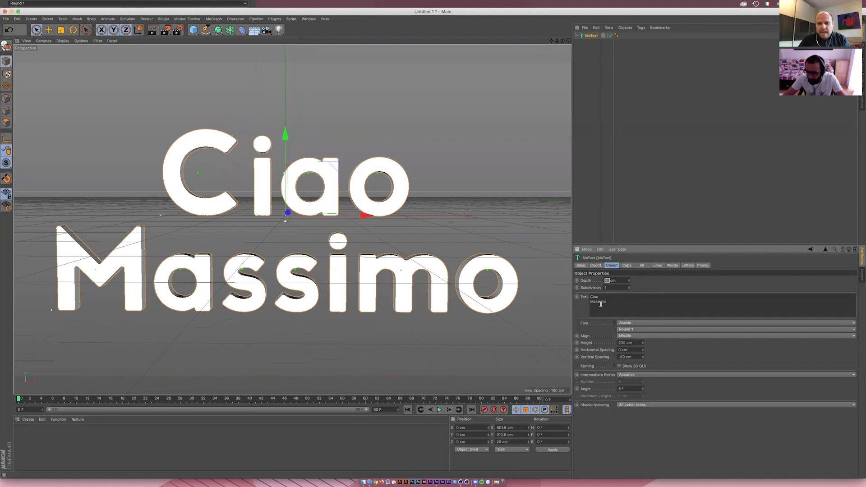
type("30")
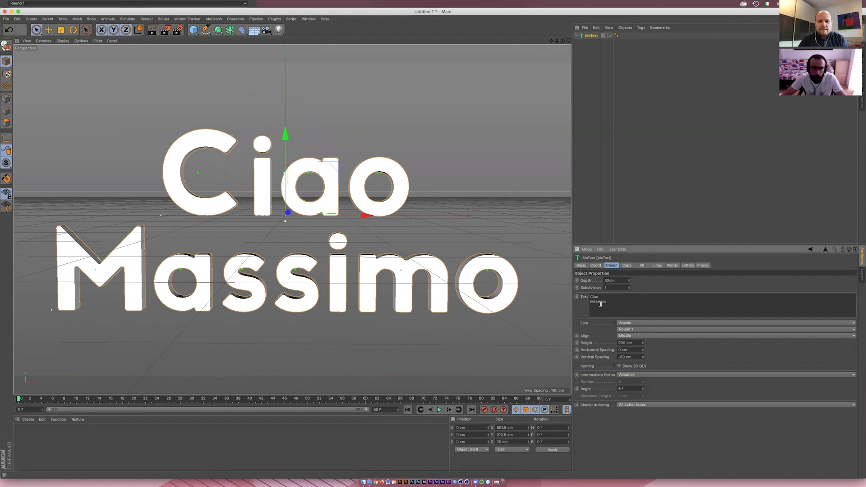
key("Return")
mouse_move(383, 253)
left_mouse_down("alt")
mouse_move(293, 250)
mouse_move(311, 250)
left_mouse_up("alt")
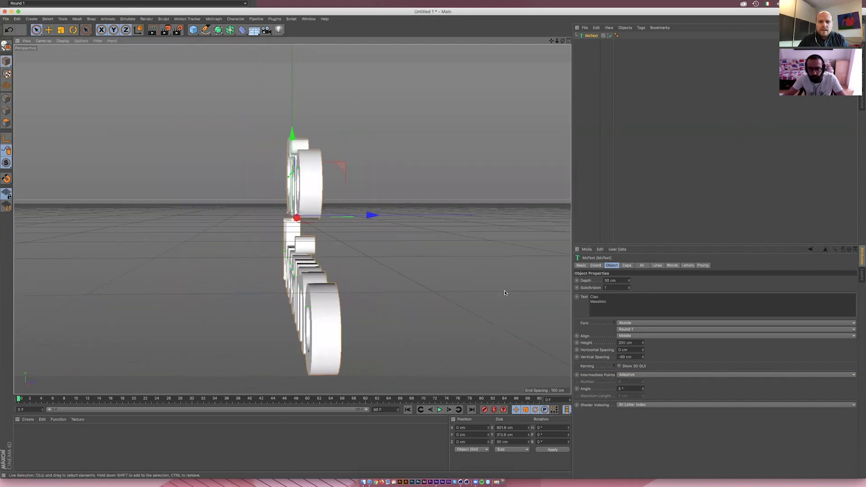
left_click_drag(609, 280, 599, 283)
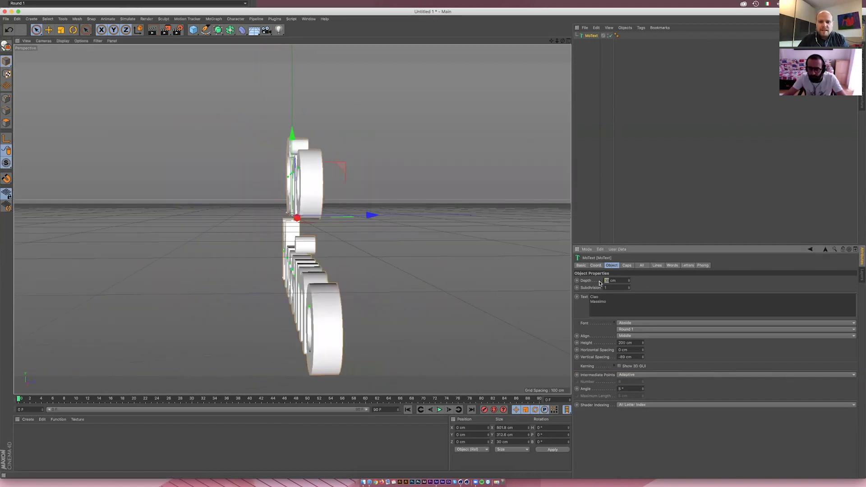
type("75")
key("Return")
- Settle the extrusion depth at 73 cm and orbit to a more head-on view
mouse_move(356, 237)
left_mouse_down("alt")
mouse_move(390, 235)
mouse_move(370, 236)
left_mouse_up("alt")
scroll(414, 269, "up", 3)
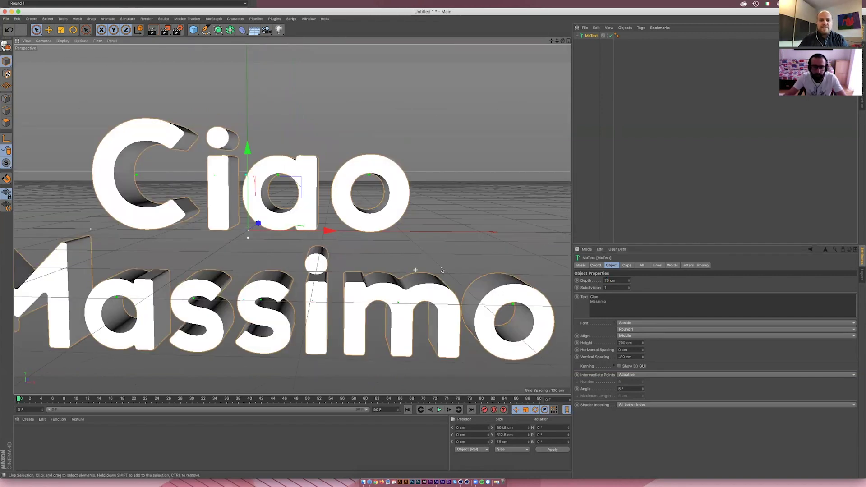
left_click_drag(608, 280, 593, 282)
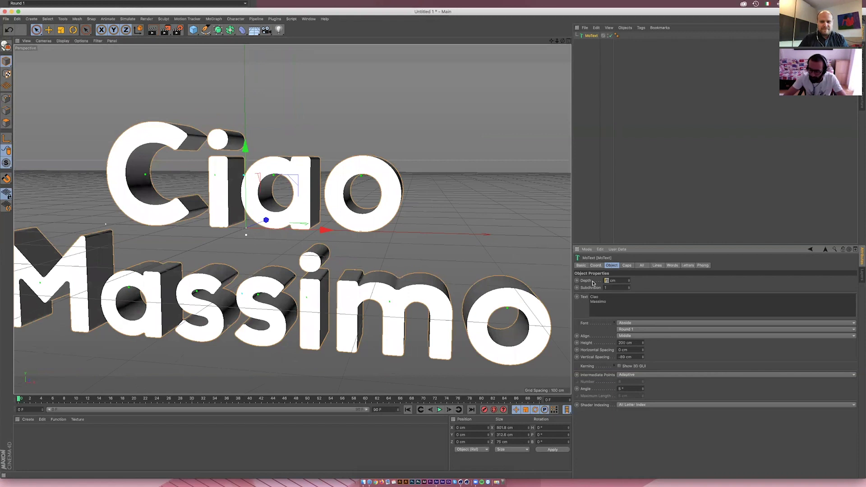
type("73")
key("Return")
left_click_drag(240, 205, 271, 200, "alt")
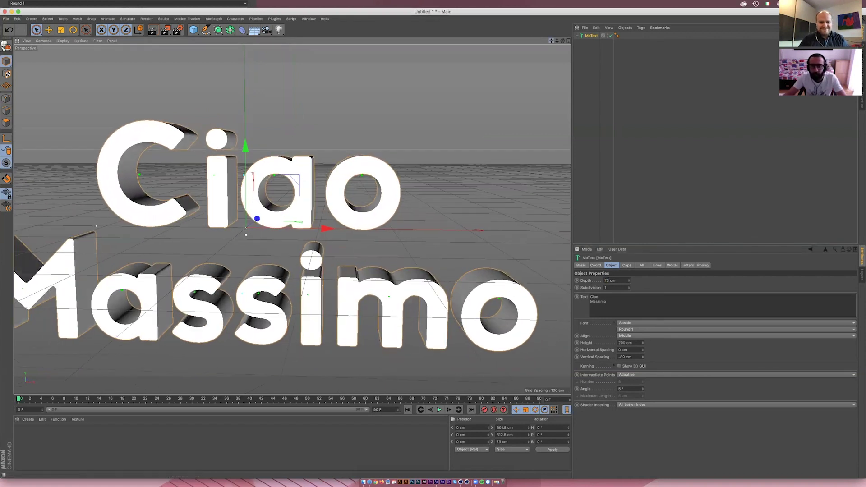
left_click_drag(562, 41, 466, 254)
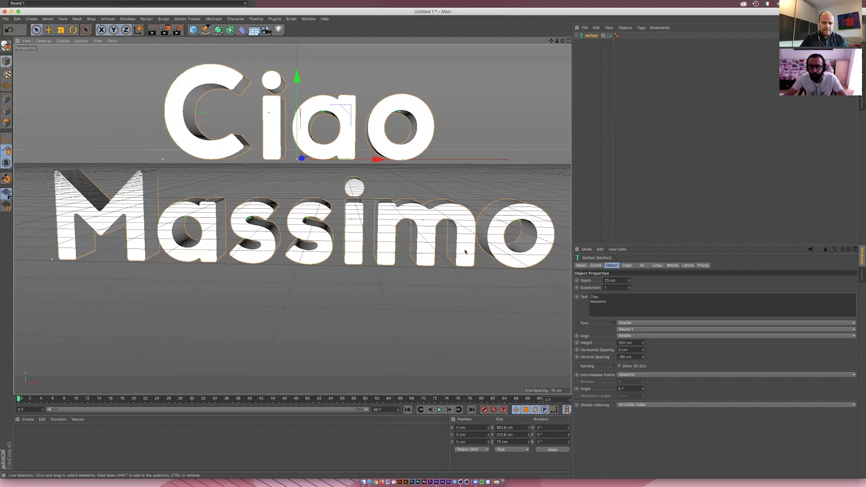
- Zoom and orbit for side close-ups of the extruded letters' sharp edges
scroll(395, 206, "up", 3)
scroll(394, 206, "up", 3)
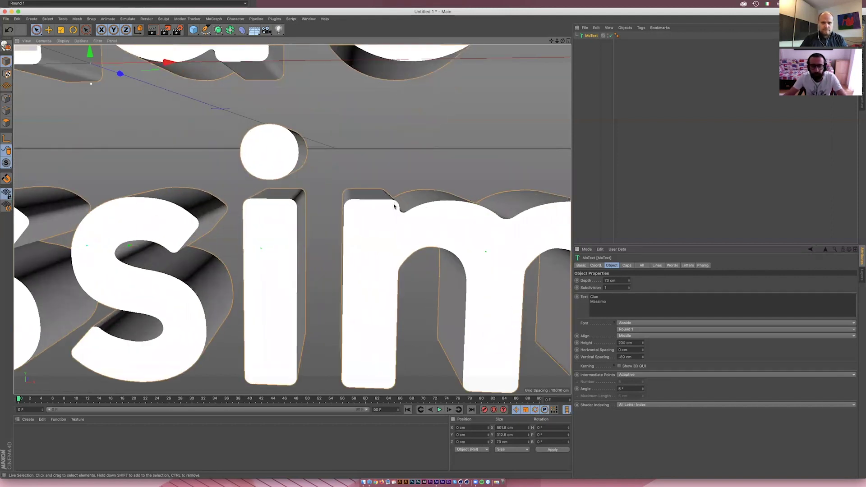
scroll(394, 206, "up", 3)
scroll(394, 205, "up", 2)
scroll(361, 207, "up", 2)
mouse_move(338, 209)
left_mouse_down("alt")
mouse_move(290, 207)
mouse_move(291, 176)
left_mouse_up("alt")
scroll(385, 178, "up", 2)
scroll(386, 177, "up", 2)
scroll(378, 172, "up", 2)
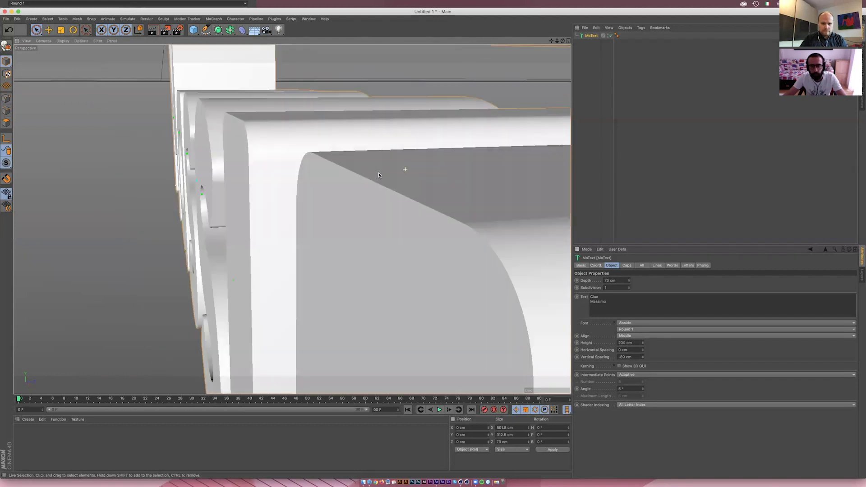
scroll(377, 170, "up", 2)
scroll(377, 171, "down", 3)
left_click_drag(397, 164, 359, 176, "alt")
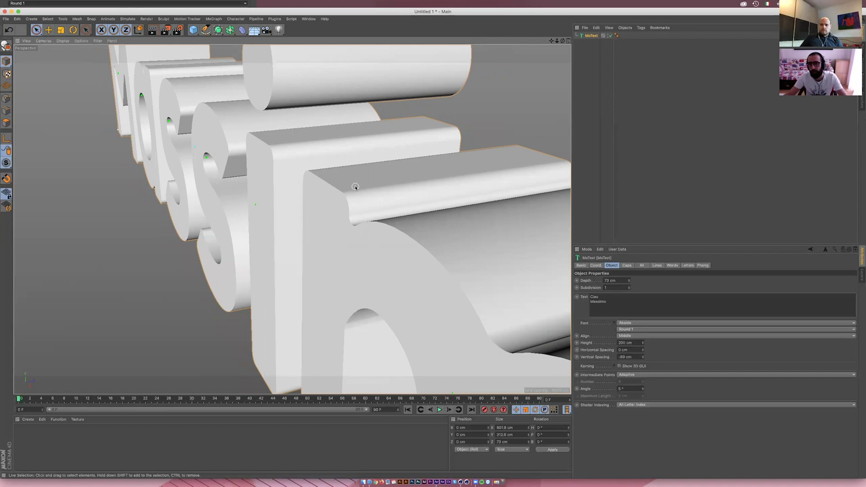
scroll(344, 200, "up", 2)
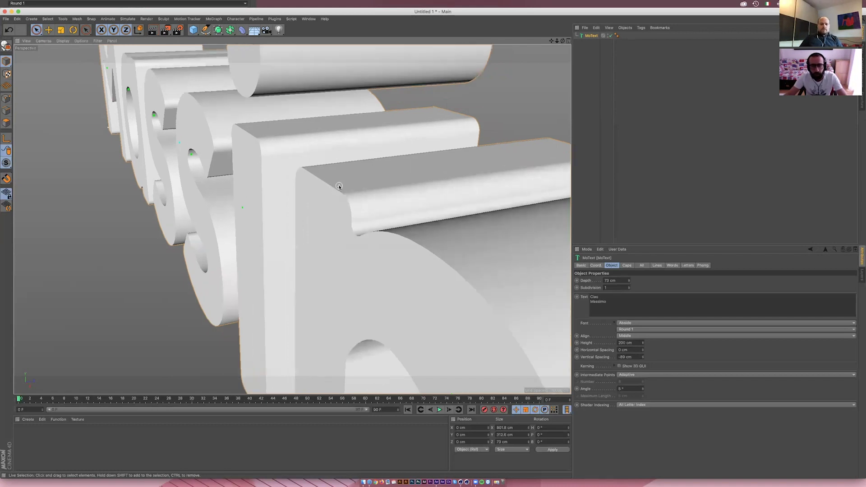
scroll(344, 201, "up", 2)
scroll(344, 201, "up", 2)
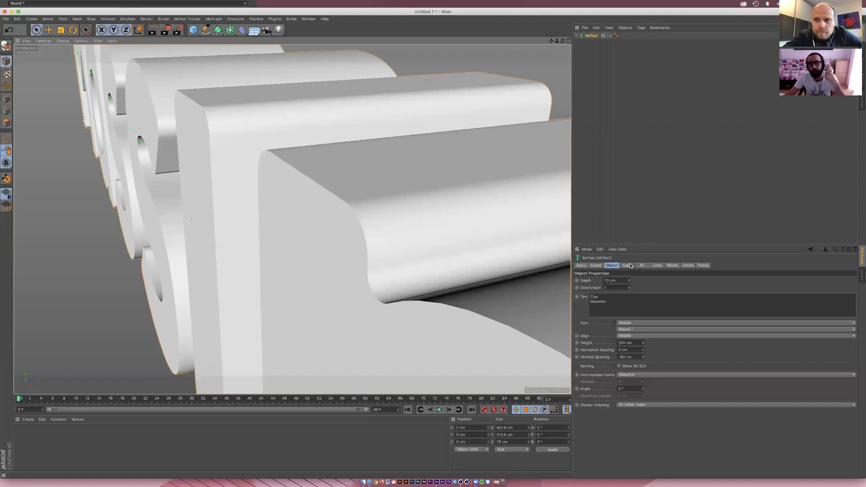
- In the Caps settings, try the Start options None and plain Cap
left_click(629, 266)
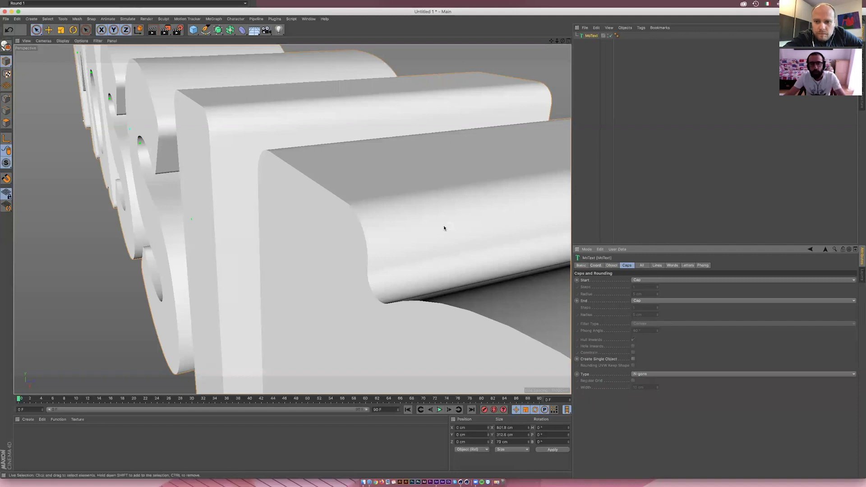
scroll(443, 228, "down", 3)
scroll(443, 228, "down", 2)
scroll(443, 228, "up", 2)
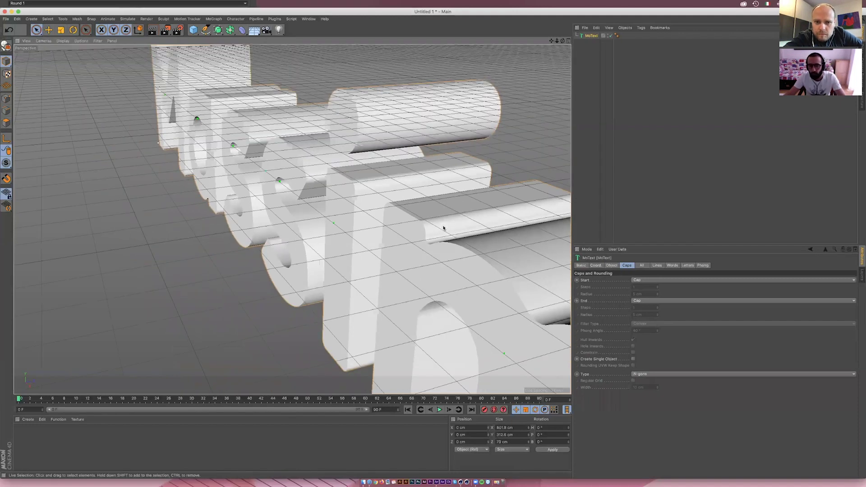
scroll(443, 228, "up", 1)
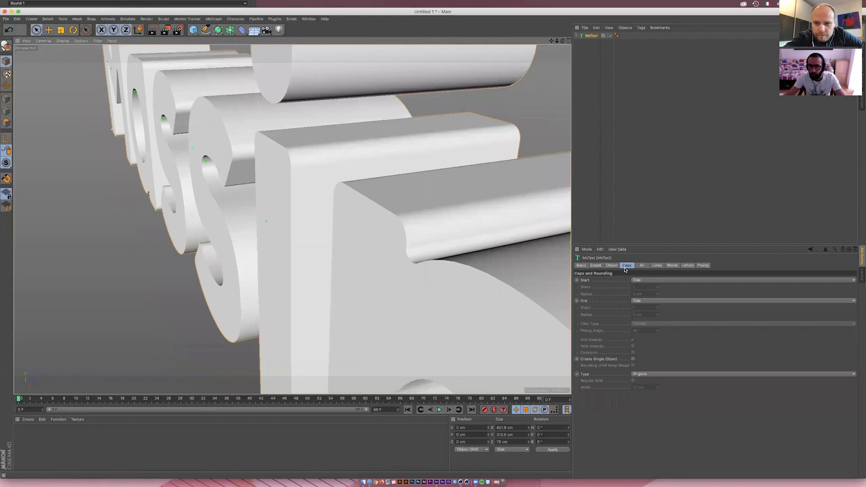
left_click(652, 280)
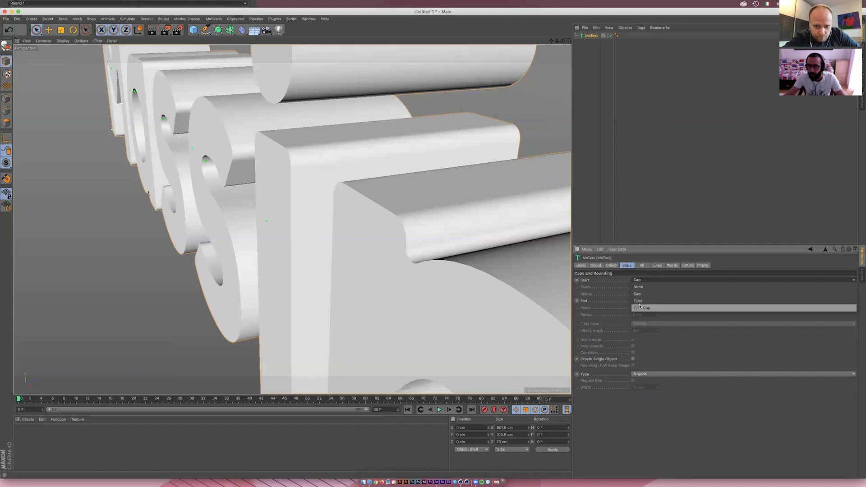
left_click(639, 294)
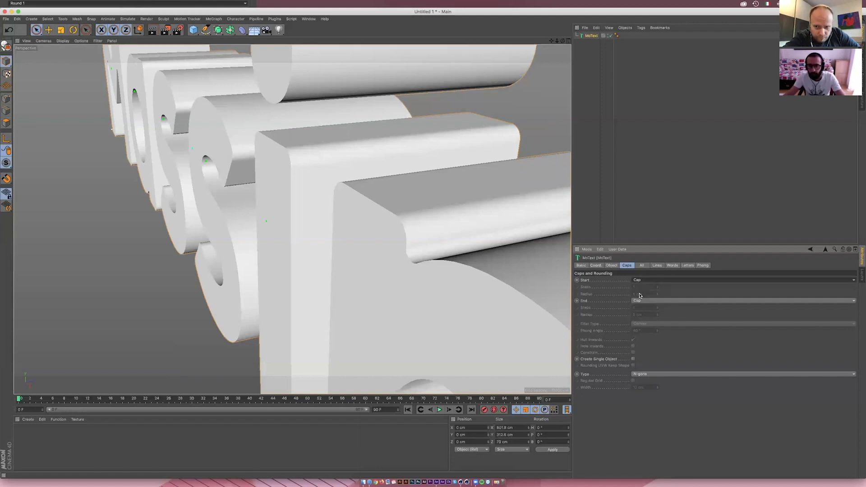
left_click(639, 280)
left_click(639, 287)
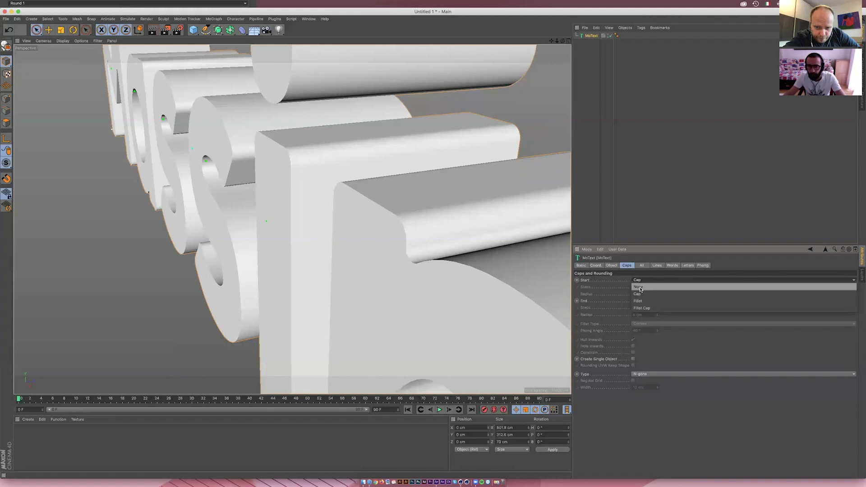
mouse_move(443, 292)
left_mouse_down("alt")
mouse_move(443, 269)
mouse_move(422, 272)
left_mouse_up("alt")
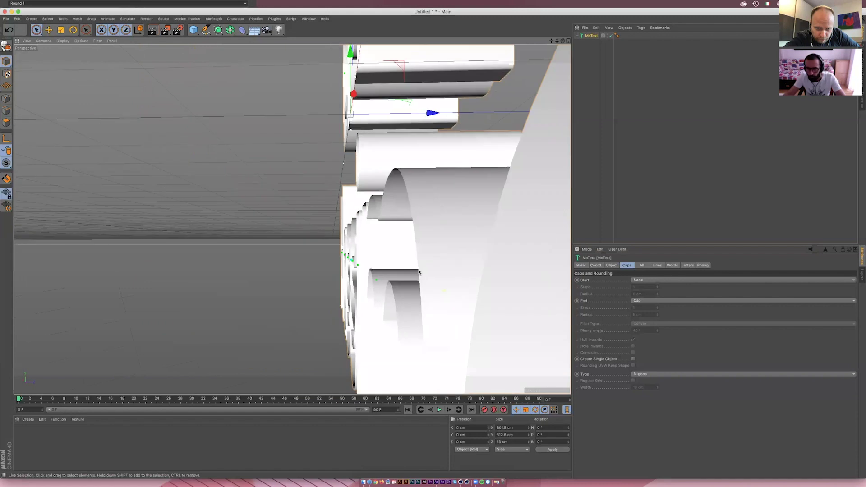
left_click(641, 281)
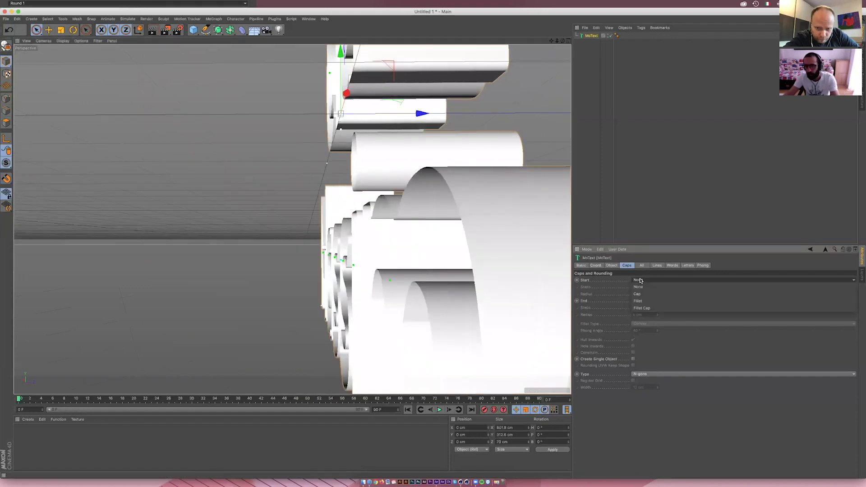
left_click(636, 293)
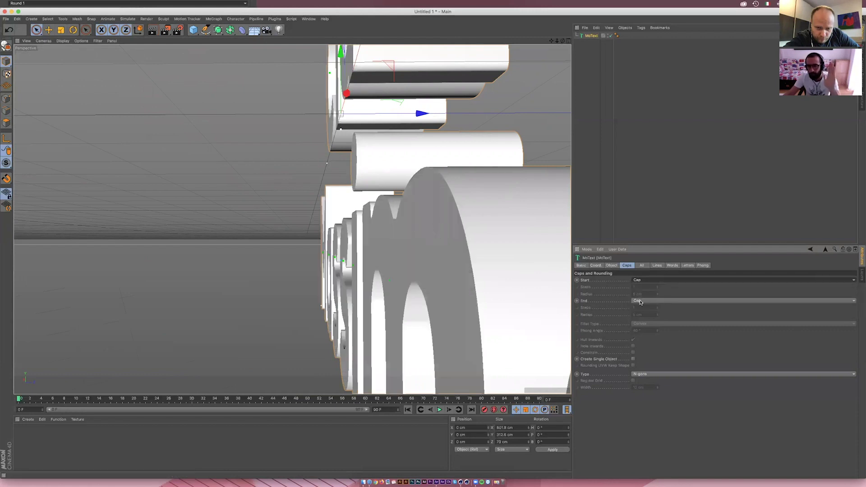
- Set the Start cap to Fillet Cap with a 5 cm radius
left_click(640, 280)
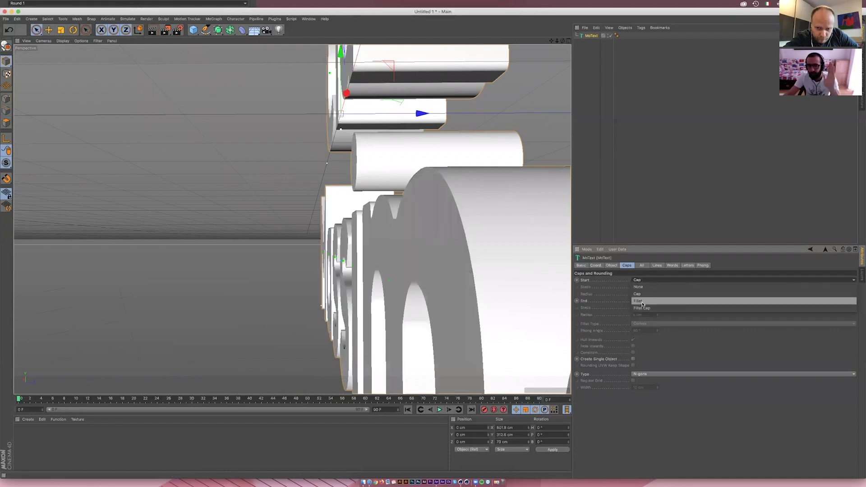
left_click(642, 300)
left_click(647, 282)
left_click(647, 309)
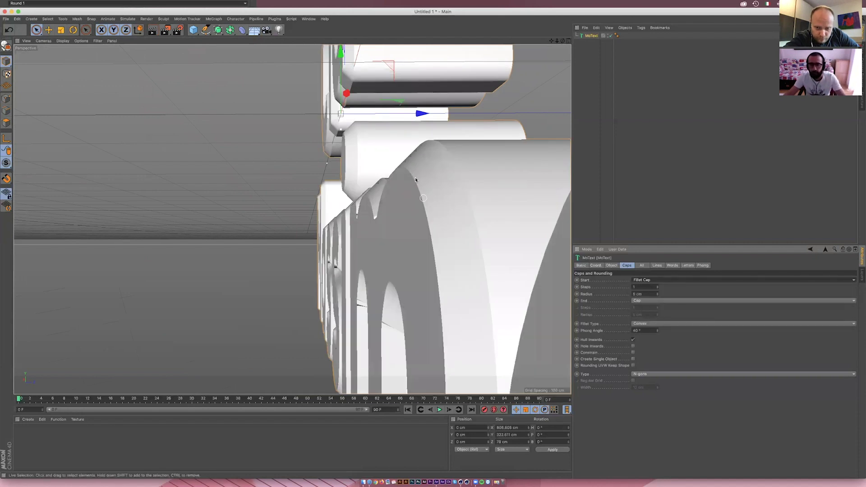
left_click_drag(456, 234, 429, 195, "alt")
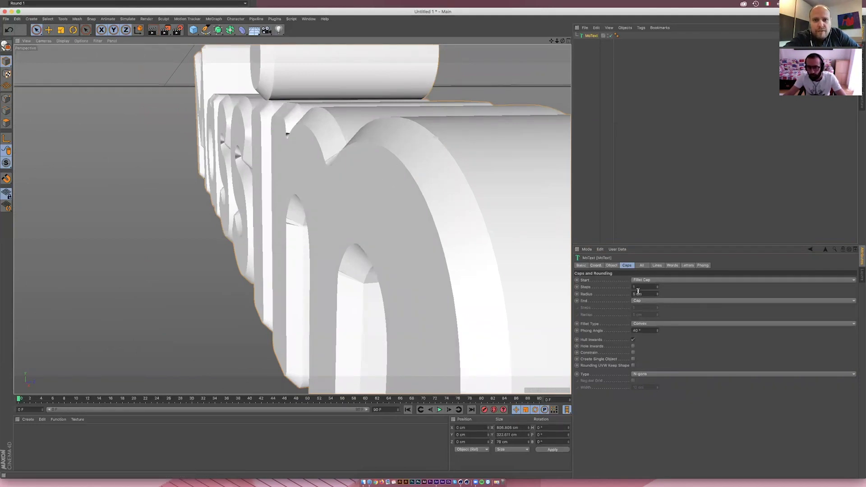
scroll(387, 220, "down", 3)
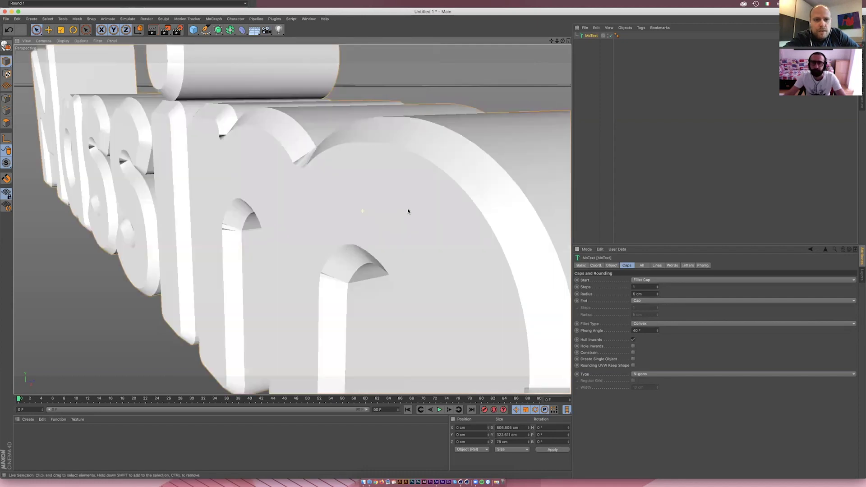
scroll(406, 209, "down", 3)
scroll(415, 212, "down", 3)
scroll(415, 211, "down", 3)
scroll(415, 211, "down", 3)
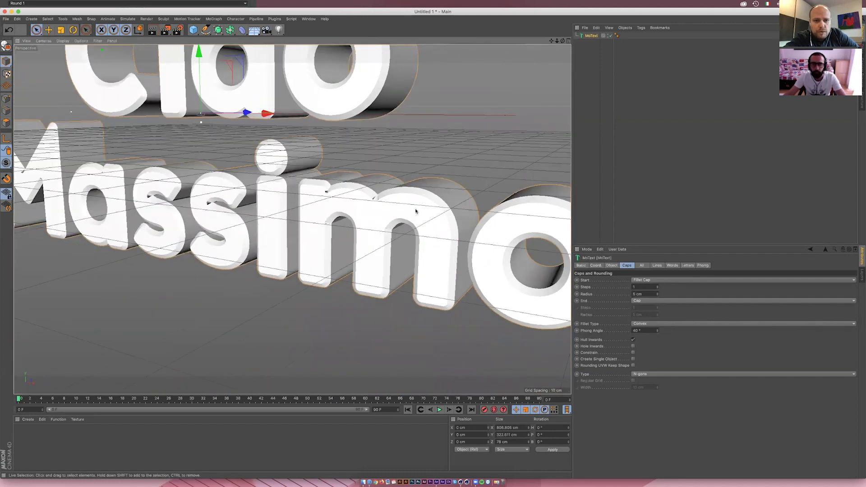
scroll(415, 209, "down", 3)
scroll(417, 208, "down", 3)
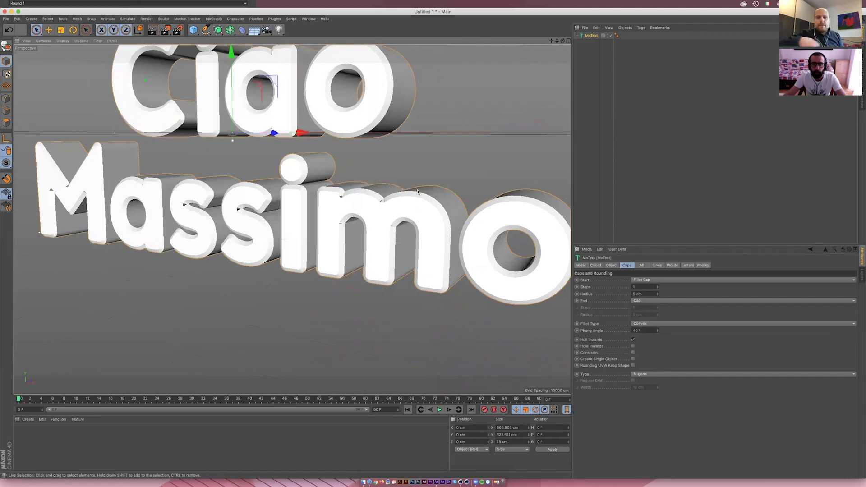
left_click_drag(417, 207, 421, 195, "alt")
key("super+r")
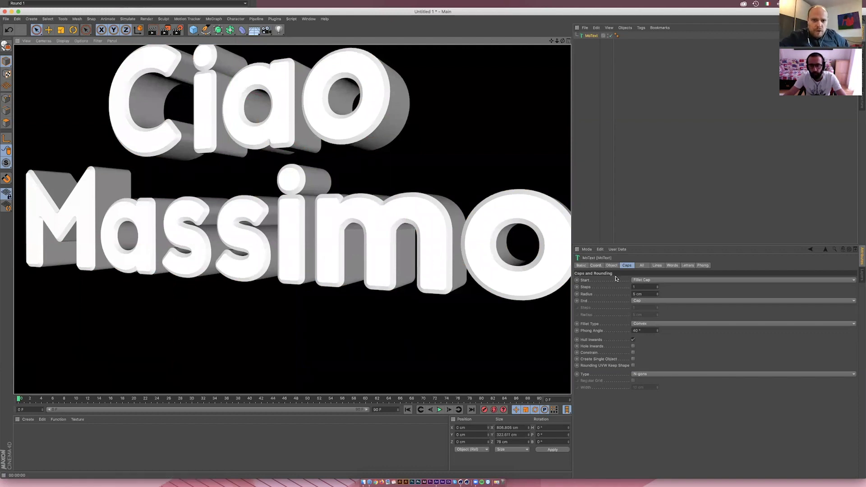
left_click(641, 281)
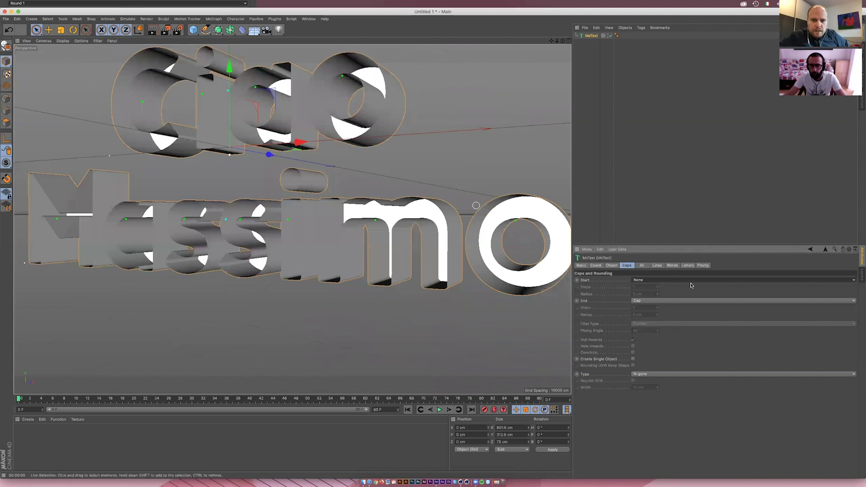
left_click(640, 280)
left_click(669, 296)
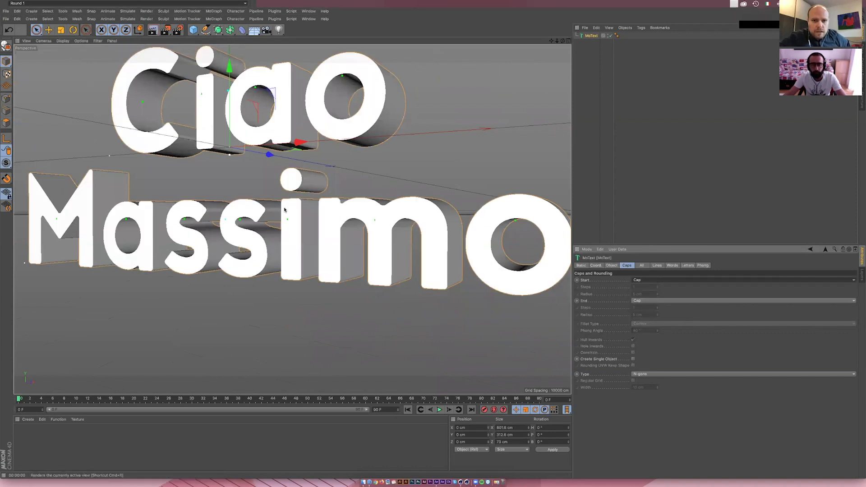
key("ctrl+r")
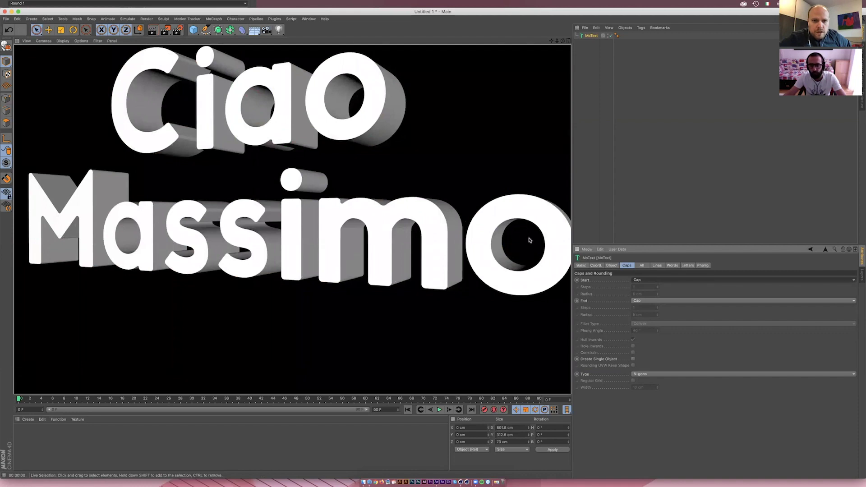
left_click(667, 280)
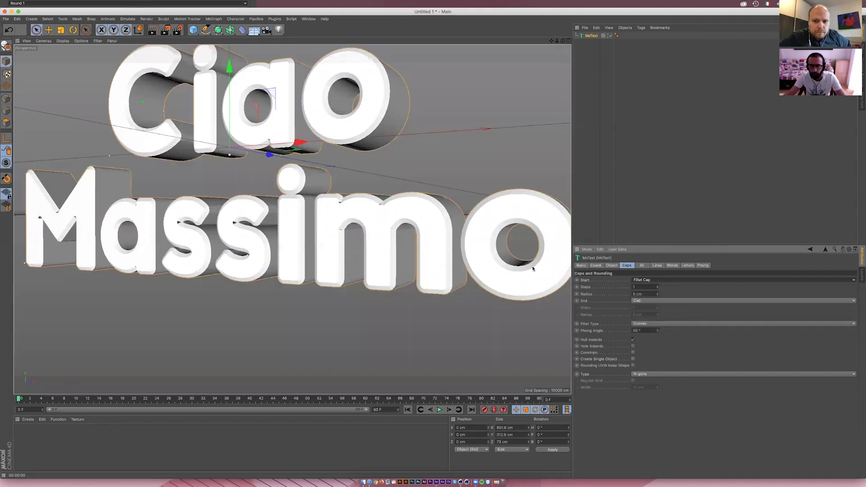
left_click(650, 308)
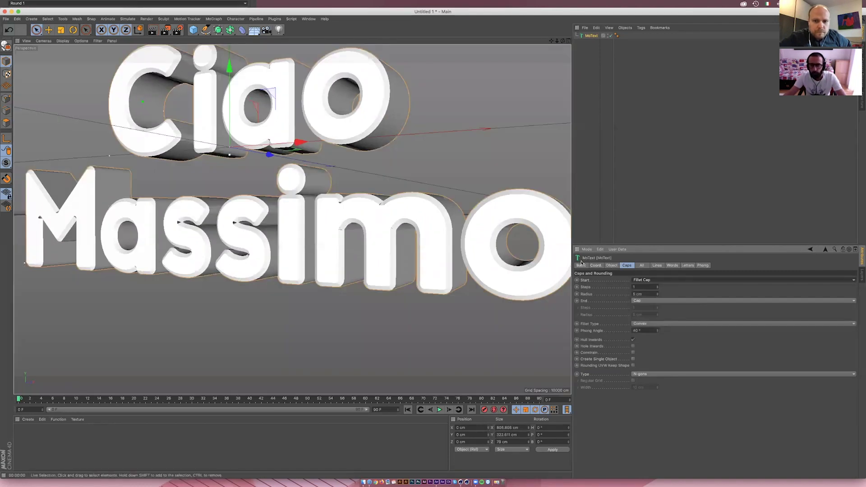
double_click(632, 287)
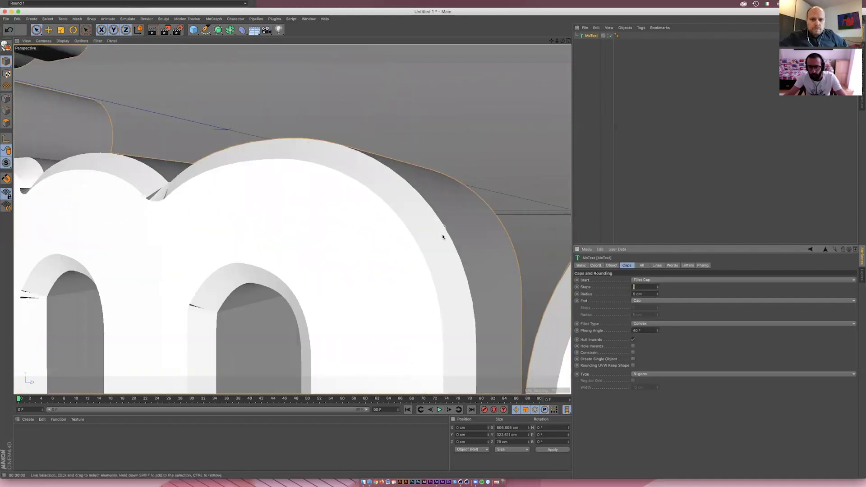
- Apply 3 fillet cap steps, inspect the m's edges, and open the Display menu
key("Return")
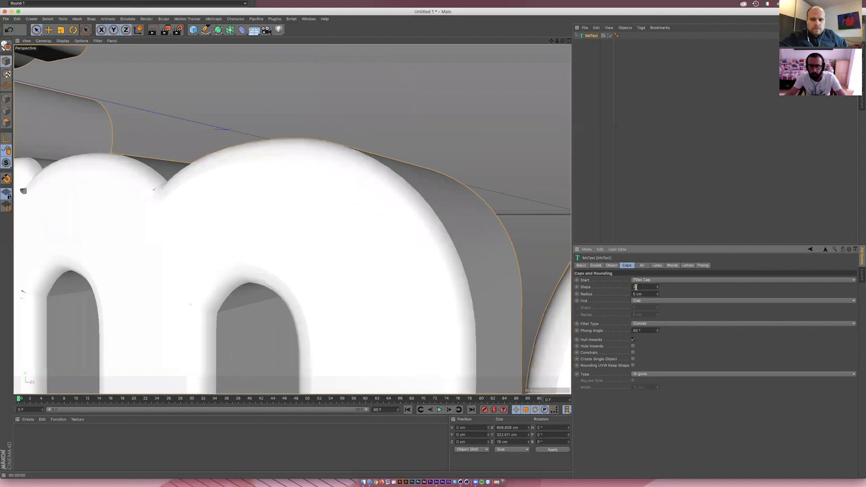
mouse_move(447, 208)
left_mouse_down("alt")
mouse_move(379, 218)
mouse_move(418, 219)
left_mouse_up("alt")
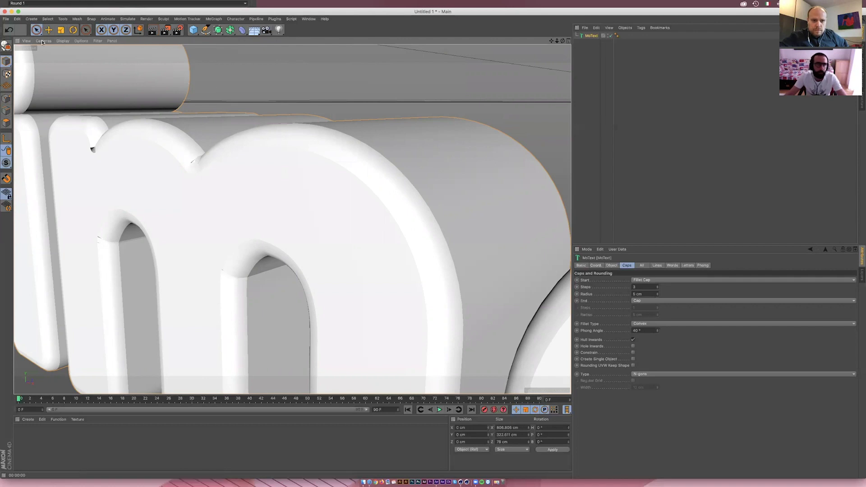
left_click(63, 42)
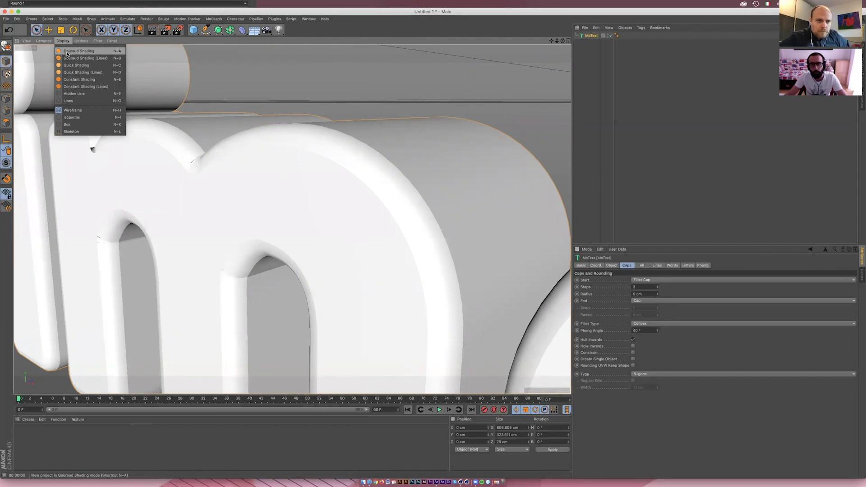
- Undo back to a single fillet step and toggle wireframe lines on and off
left_click(70, 59)
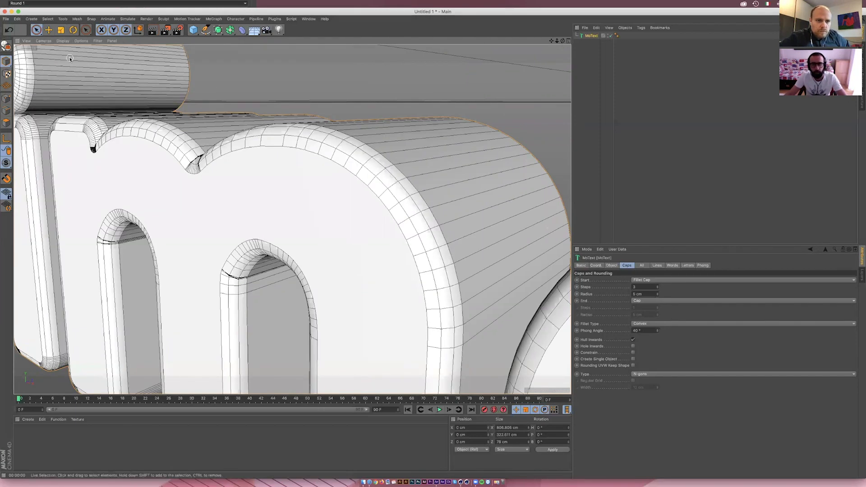
key("super+z")
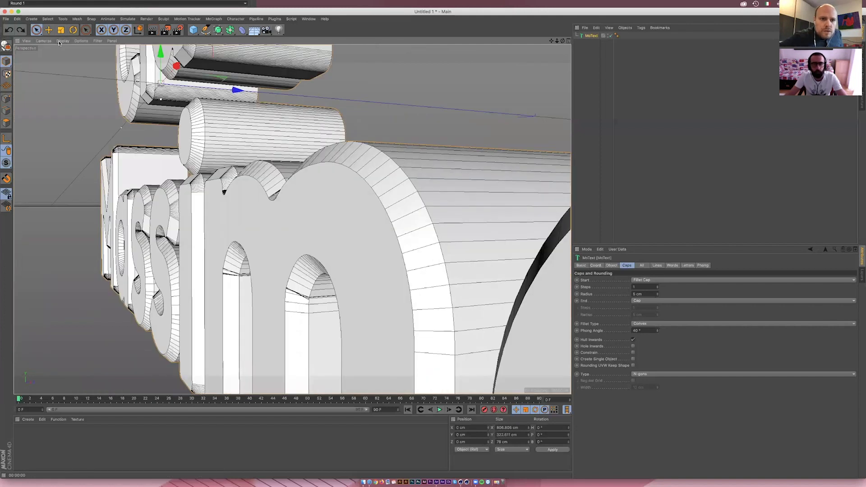
key("super+z")
left_click(62, 41)
left_click(70, 51)
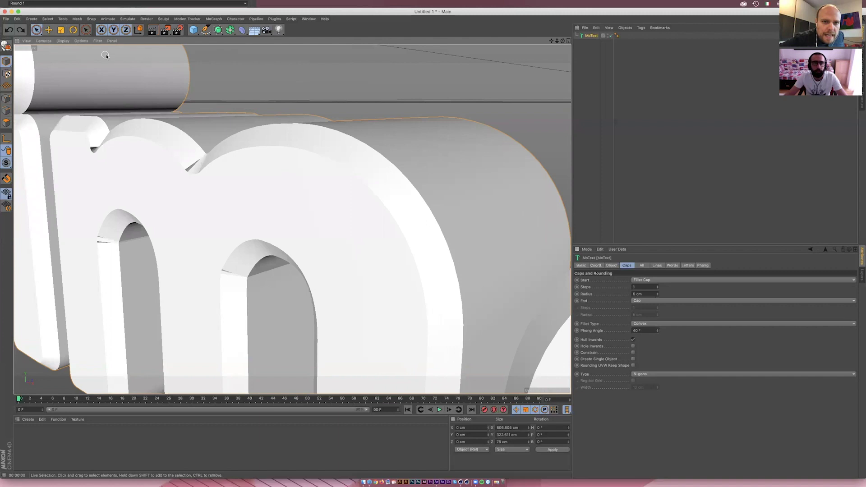
- Switch the viewport to Gouraud Shading (Lines) and orbit to a side view
left_click(63, 41)
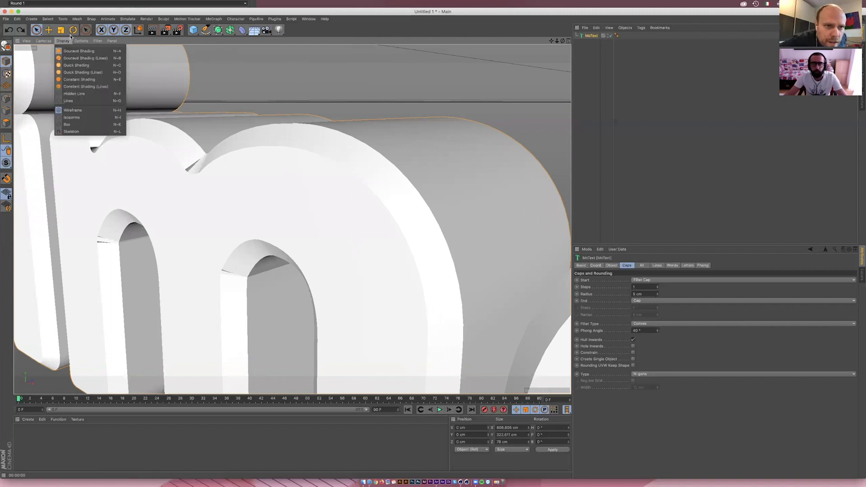
left_click(63, 41)
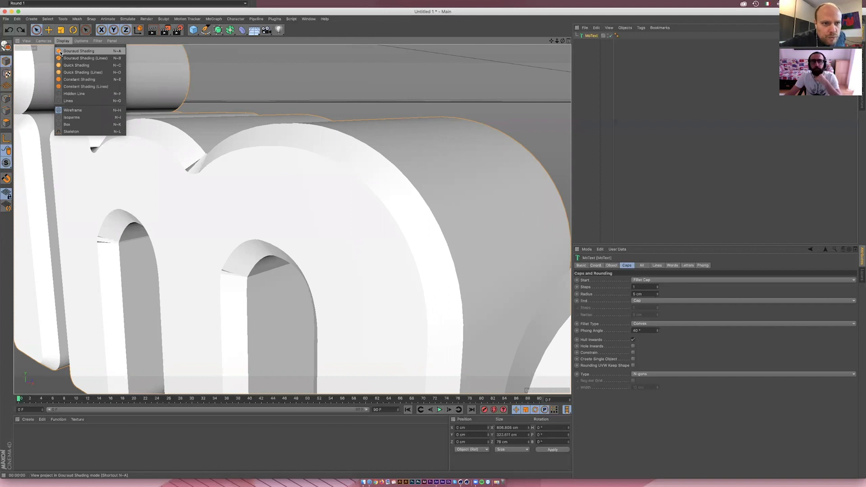
left_click(60, 51)
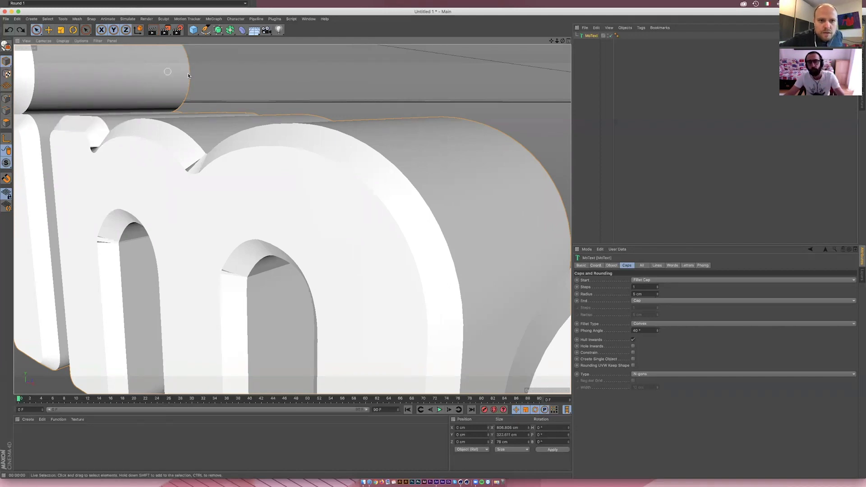
left_click(43, 41)
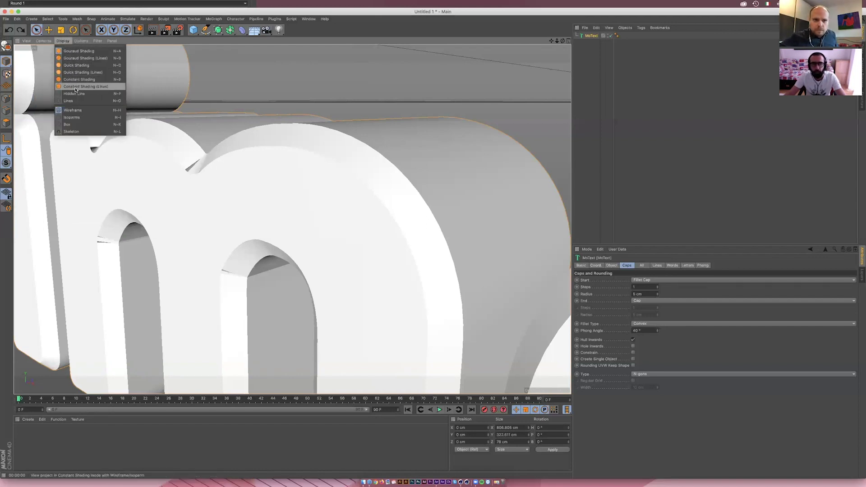
left_click(77, 72)
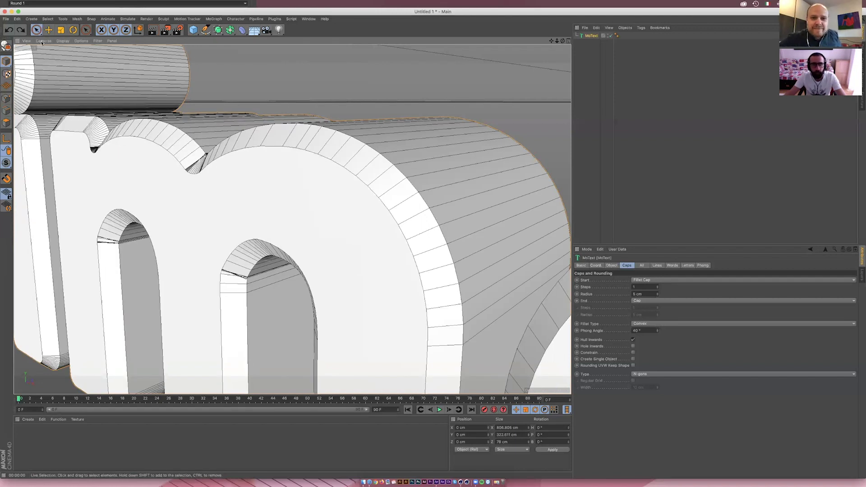
left_click(62, 41)
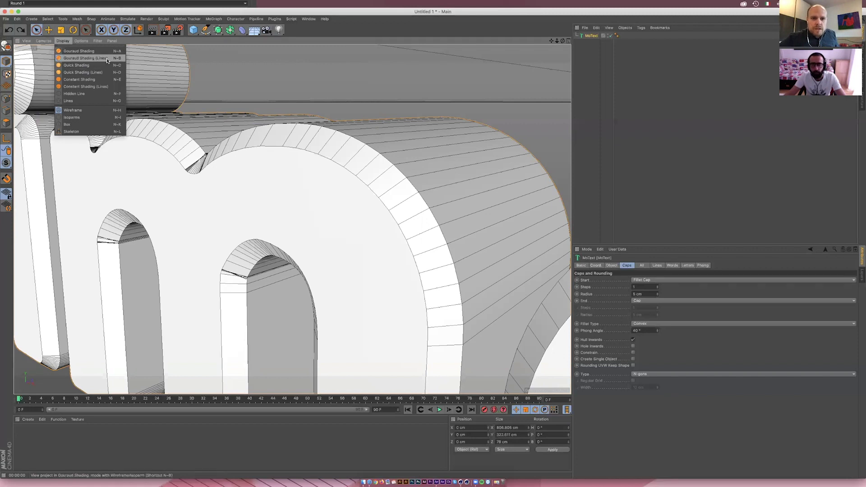
left_click(107, 59)
scroll(378, 145, "down", 1)
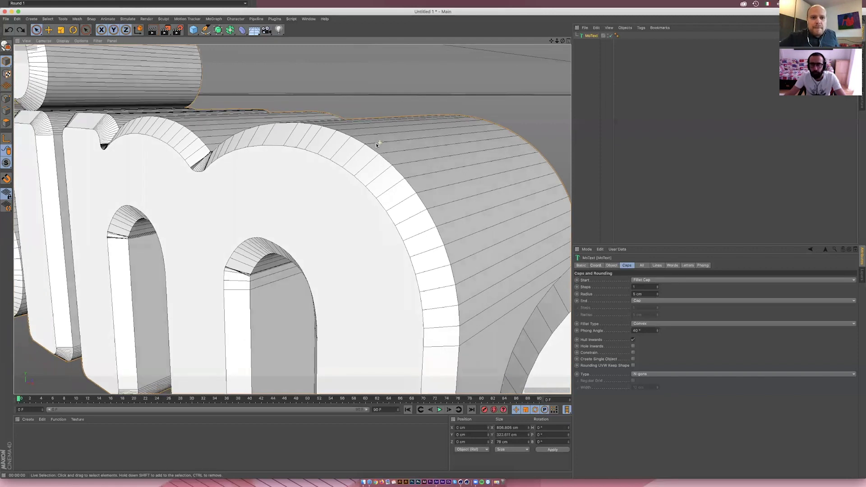
left_click_drag(378, 144, 347, 146, "alt")
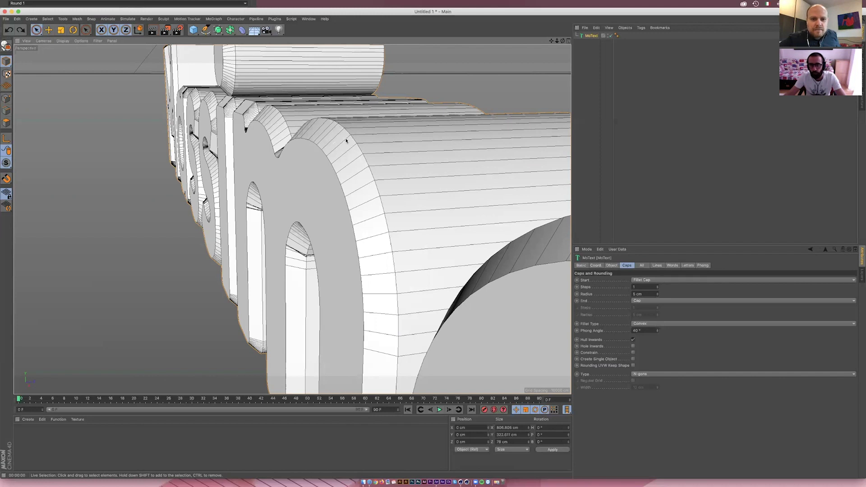
left_click(633, 286)
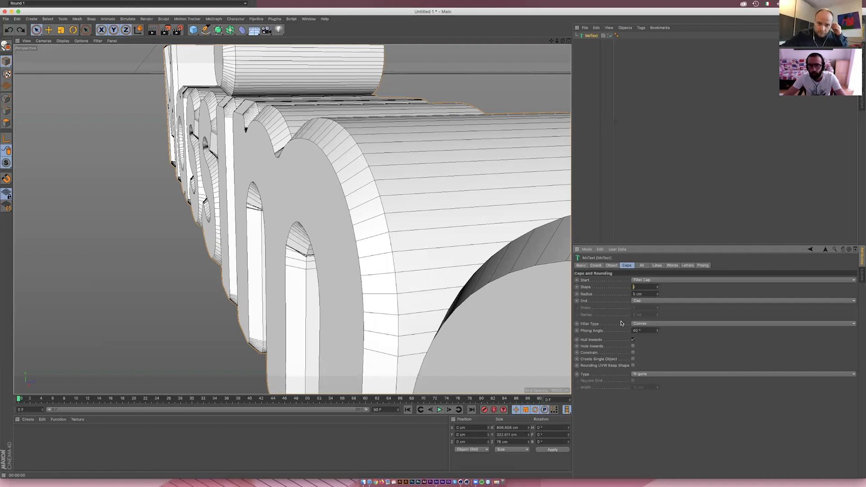
- Try cap fillet Steps of 2, 3 and 1, returning each time to 2
type("2")
key("Return")
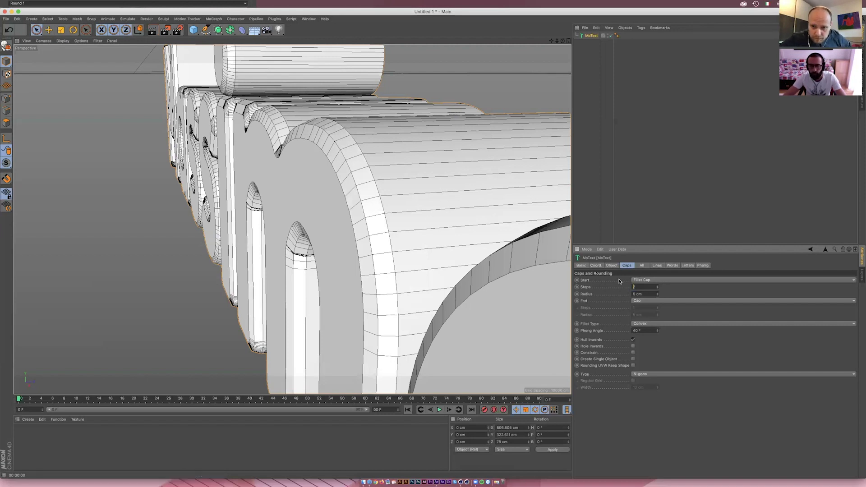
type("3")
key("Return")
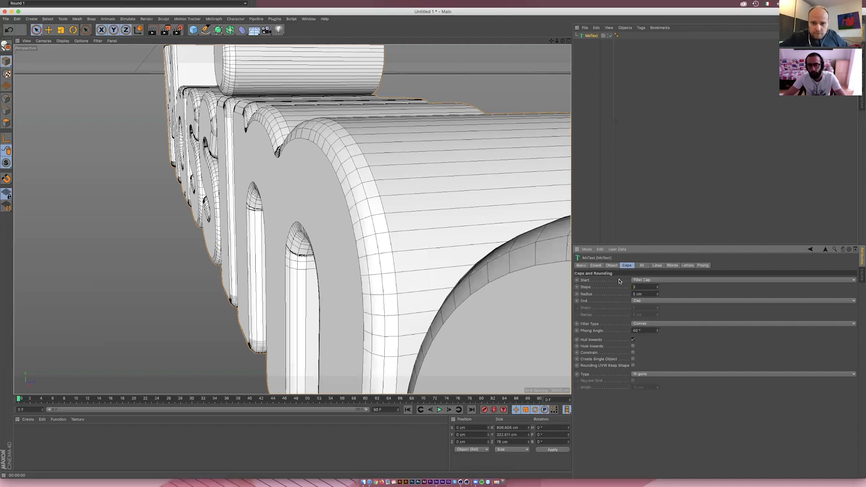
type("2")
key("Return")
type("1")
key("Return")
type("2")
key("Return")
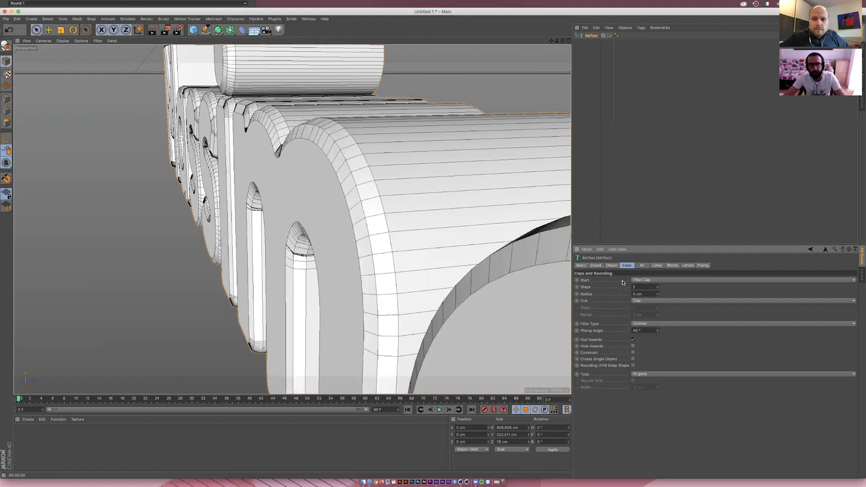
- Try 5 and 1 fillet steps, then commit 2 steps and view from the side
type("5")
key("Return")
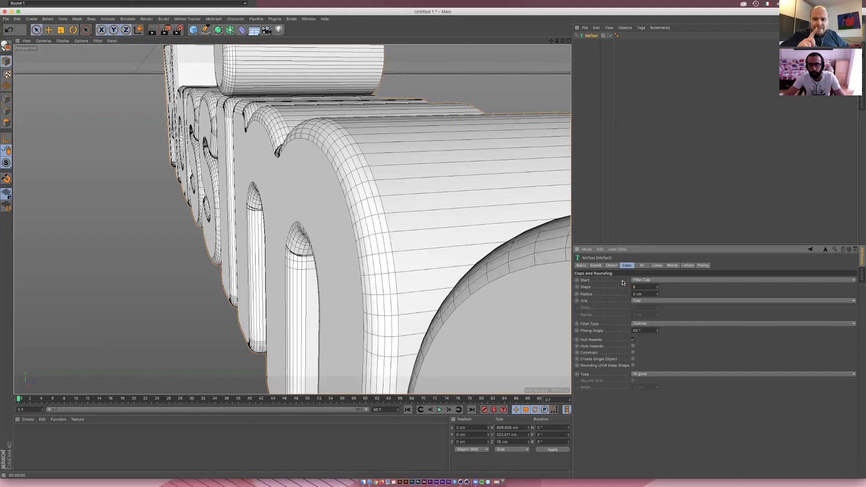
type("1")
key("Return")
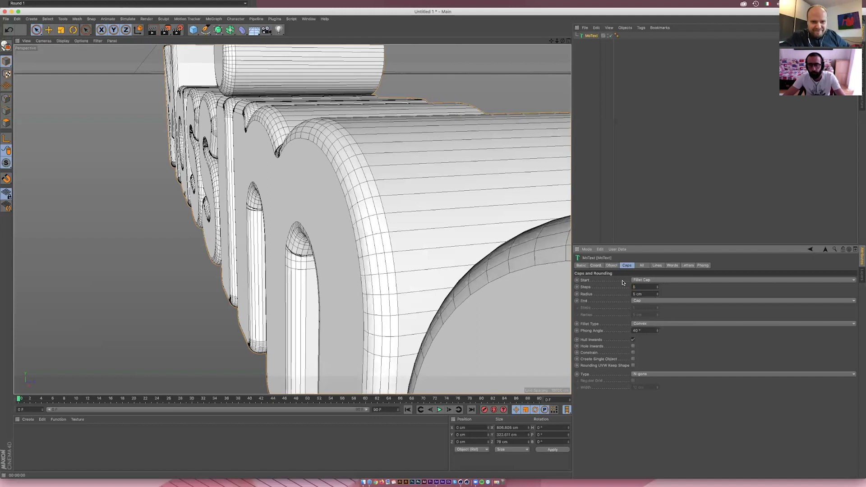
type("2")
key("Return")
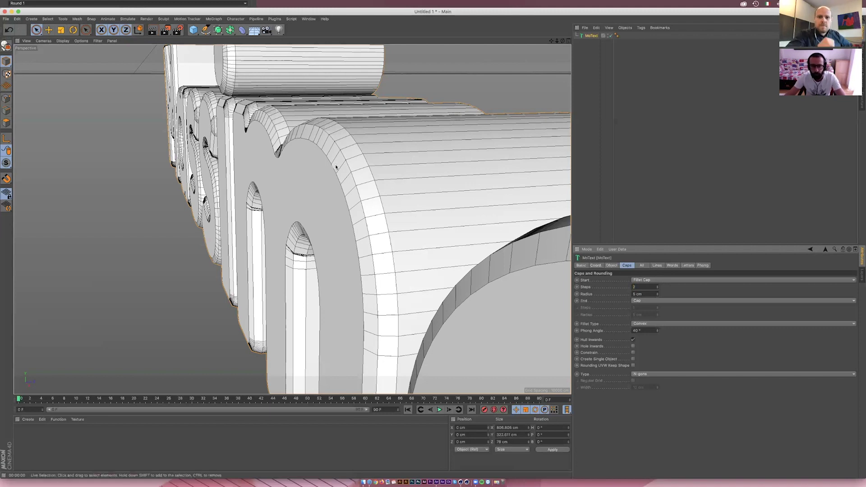
scroll(356, 170, "up", 5)
scroll(377, 157, "up", 3)
mouse_move(377, 157)
left_mouse_down("alt")
mouse_move(361, 168)
mouse_move(370, 163)
left_mouse_up("alt")
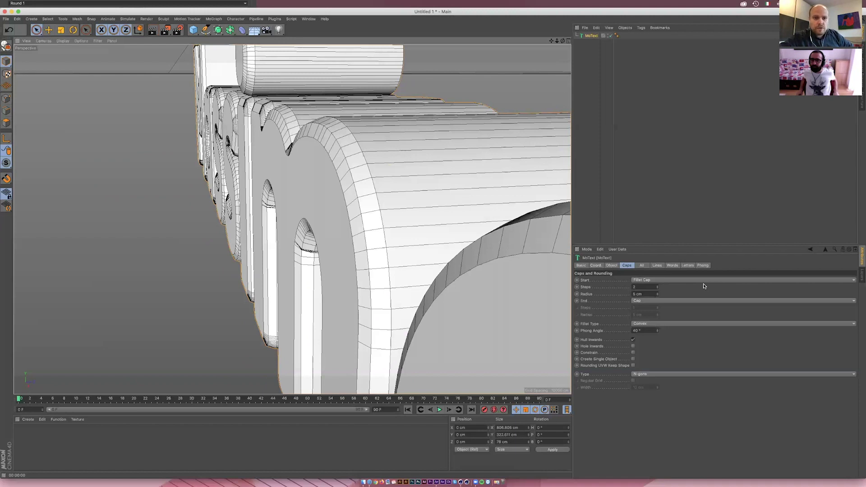
- Orbit to frame the rounded white lettering and render the active viewport
mouse_move(557, 41)
left_mouse_down()
mouse_move(556, 59)
mouse_move(532, 54)
mouse_move(552, 43)
left_mouse_up()
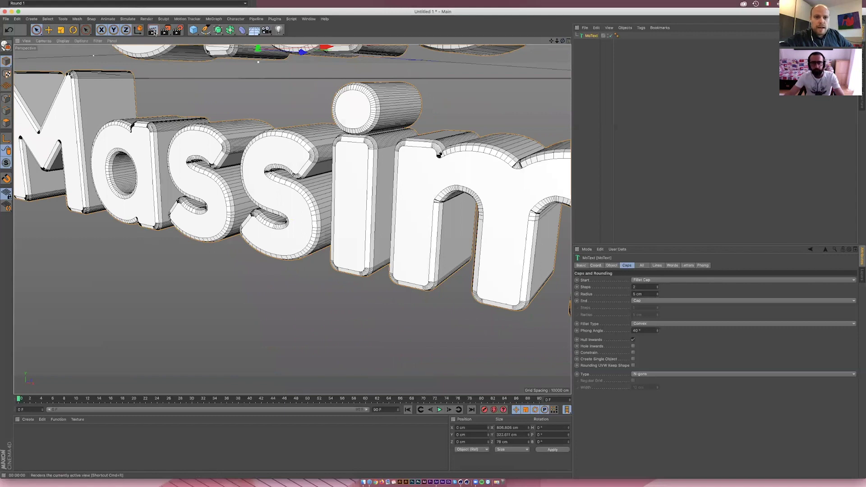
left_click(154, 31)
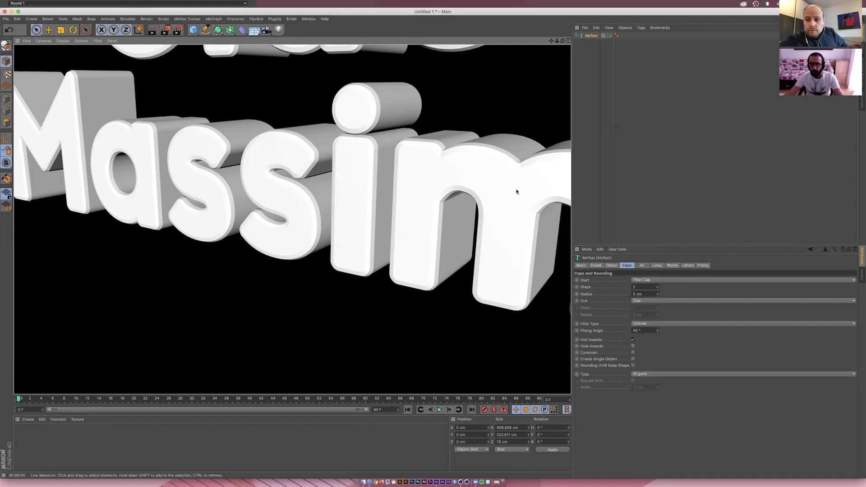
- Clear the render, orbit low, and try a 7 cm fillet radius with 1 step
left_click(512, 132)
left_click_drag(512, 129, 491, 133, "alt")
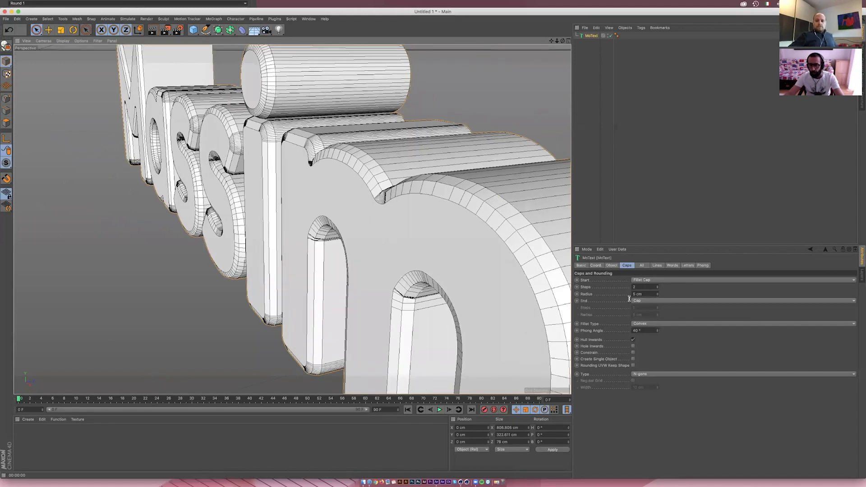
type("7")
key("Return")
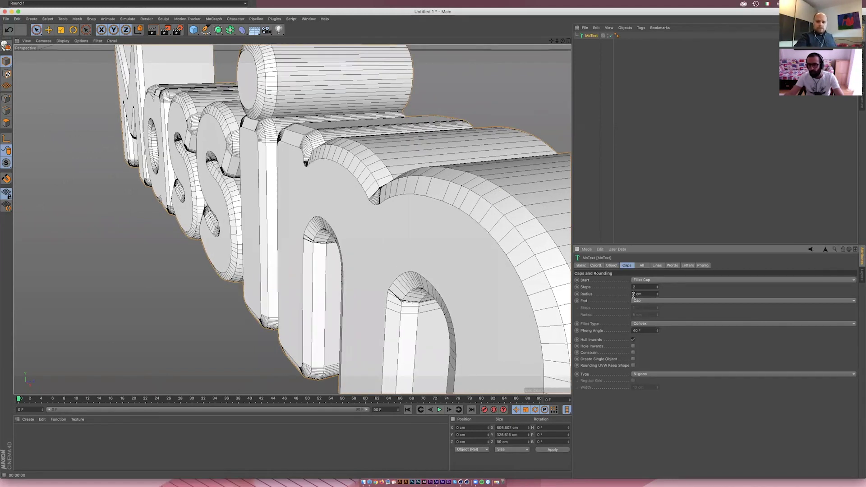
key("shift+Tab")
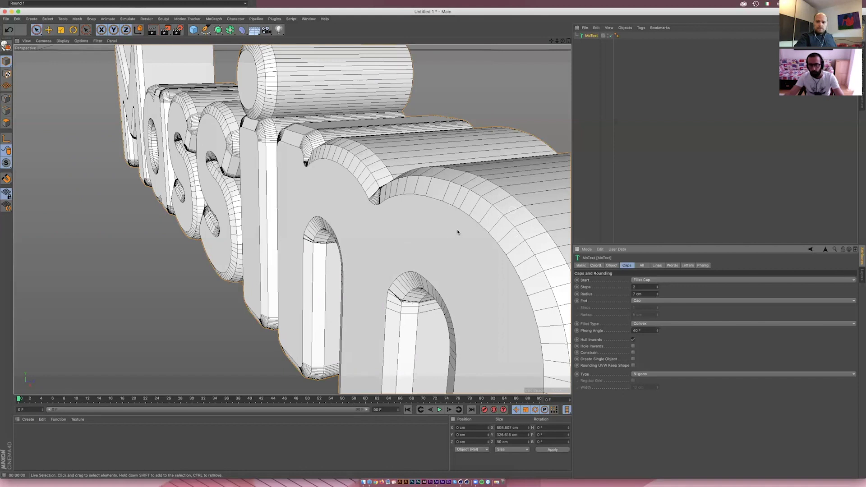
type("1")
key("Return")
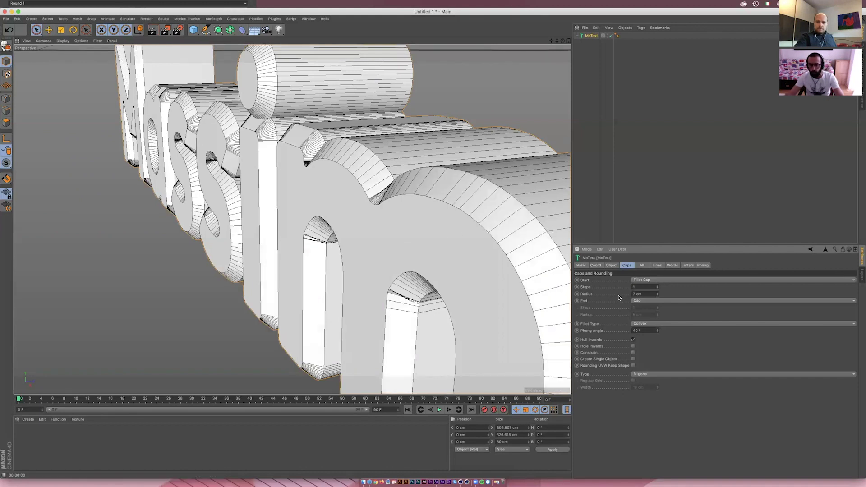
- Settle the MoText fillet caps at 3 steps and 3 cm radius, then render a preview
left_click(631, 287)
left_click(634, 294)
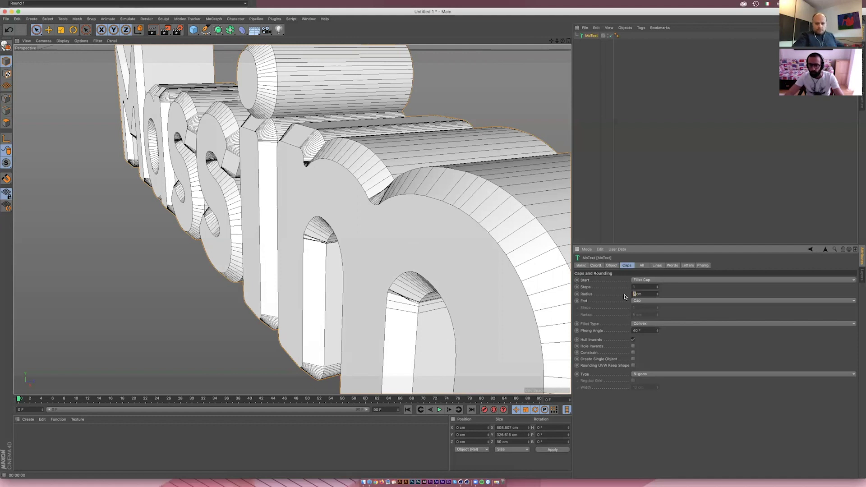
type("10")
key("Return")
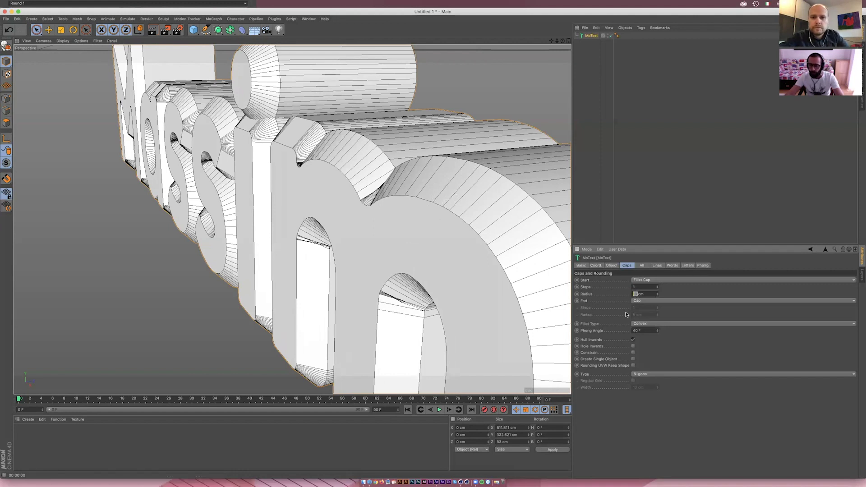
key("BackSpace")
type("3")
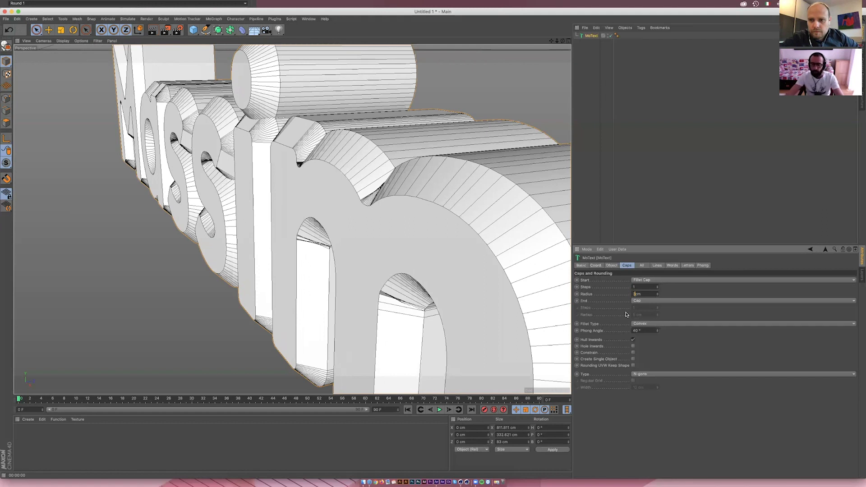
key("Return")
double_click(635, 287)
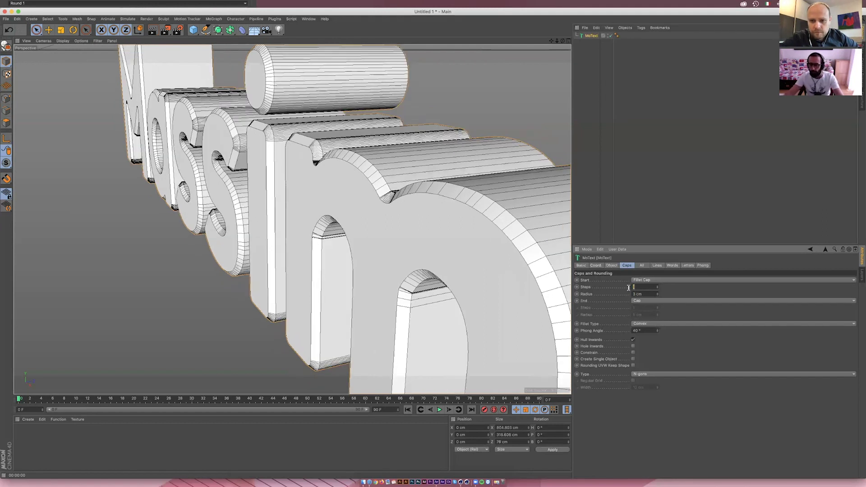
key("Return")
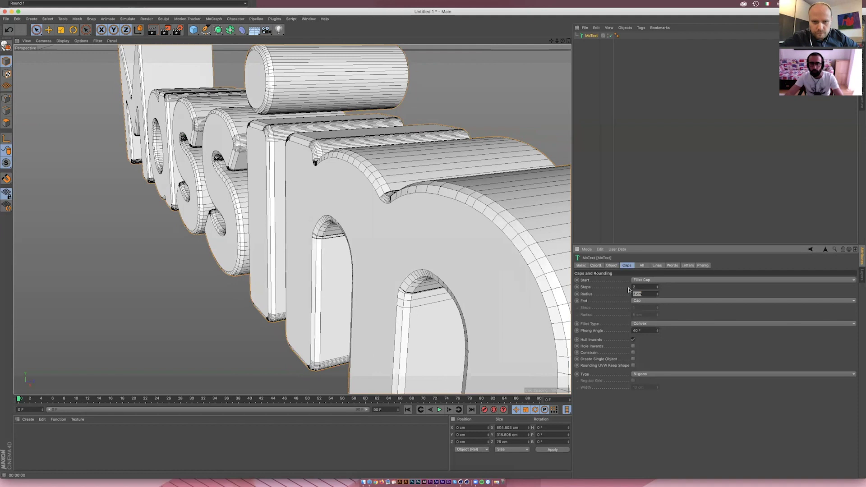
key("Tab")
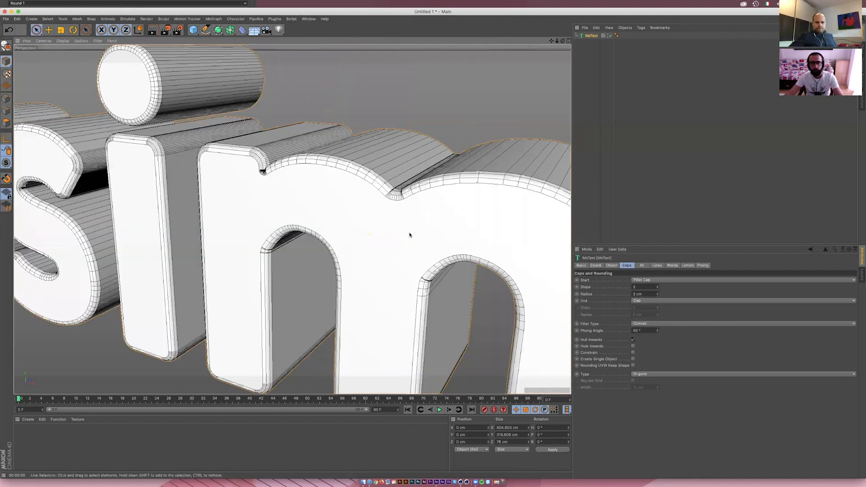
left_click_drag(411, 236, 129, 37, "alt")
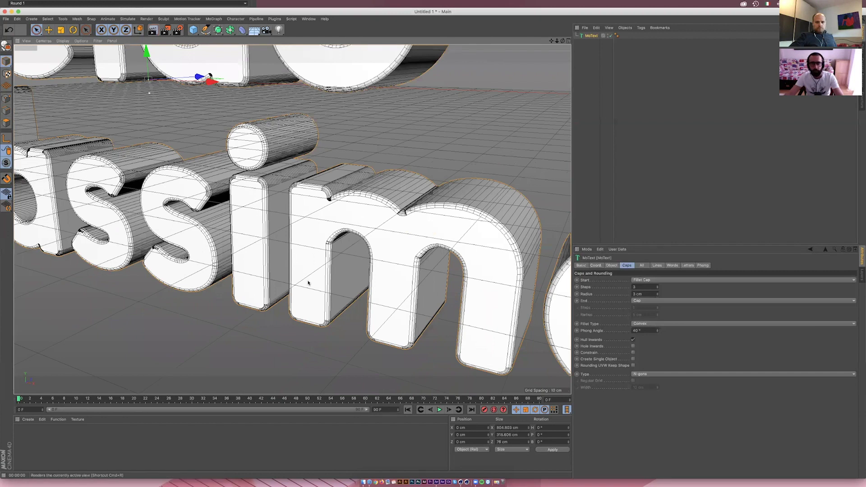
key("super+r")
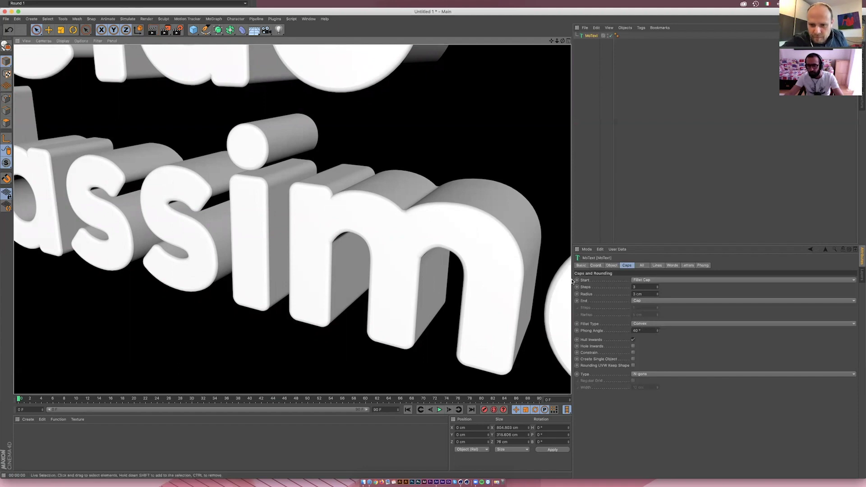
- Orbit out of the render preview to show the full two-line Ciao Massimo text
mouse_move(345, 160)
left_mouse_down("alt")
mouse_move(531, 206)
mouse_move(552, 42)
left_mouse_up("alt")
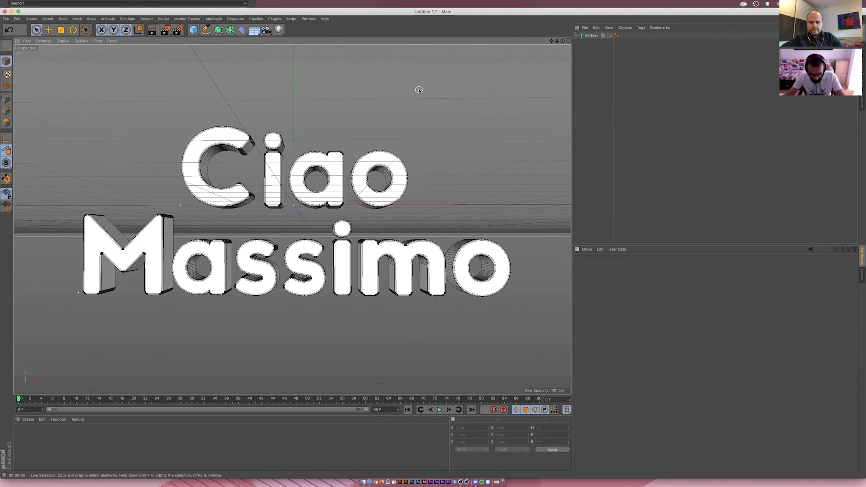
- Create a default material, discarding a first attempt, and open it in the Material Editor
right_click_drag(32, 426, 32, 429)
left_click(28, 420)
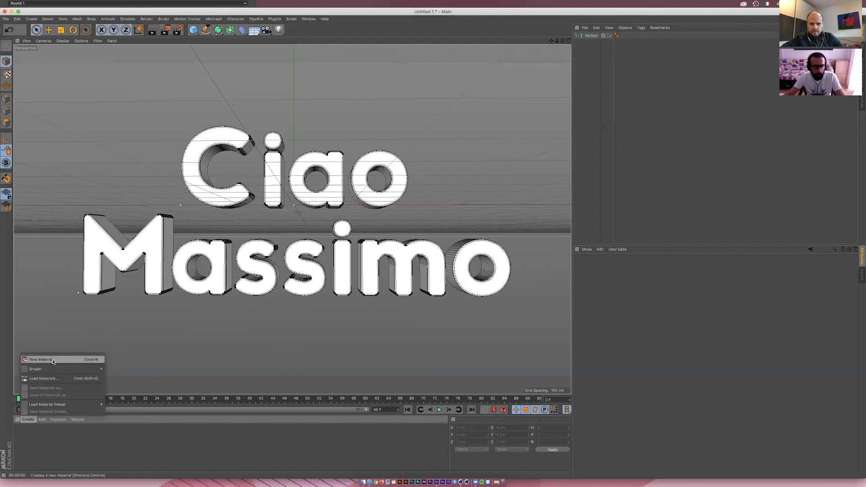
left_click(53, 362)
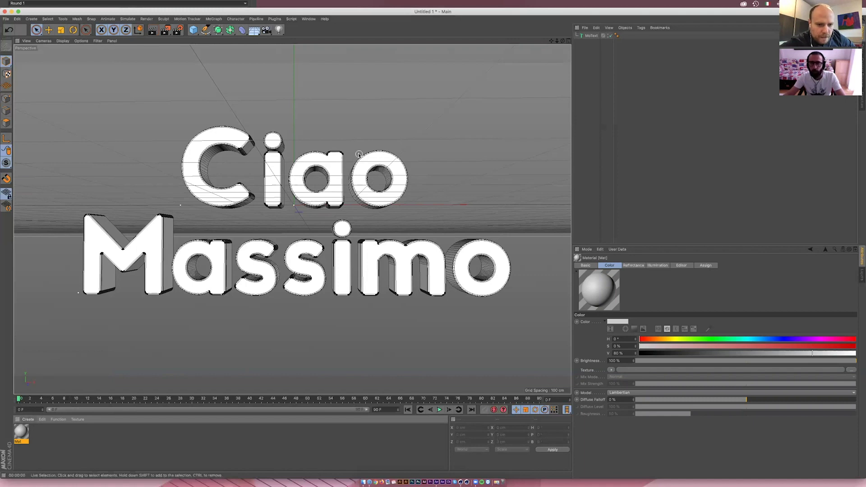
key("Delete")
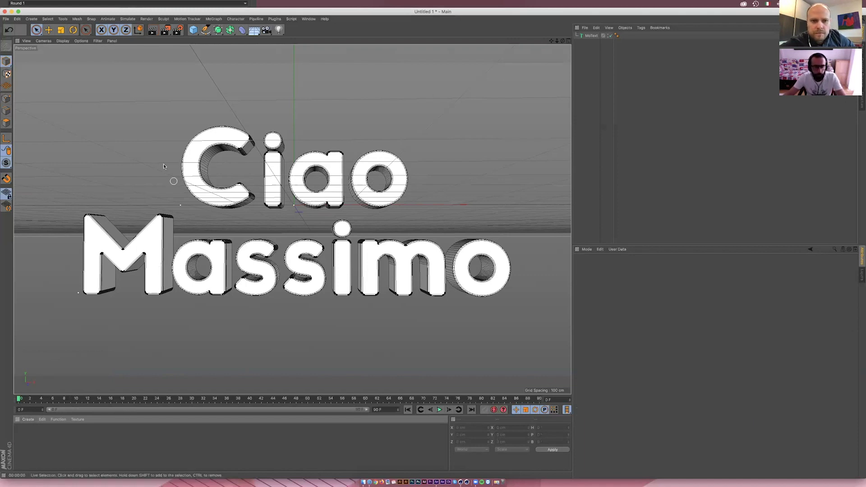
left_click(29, 419)
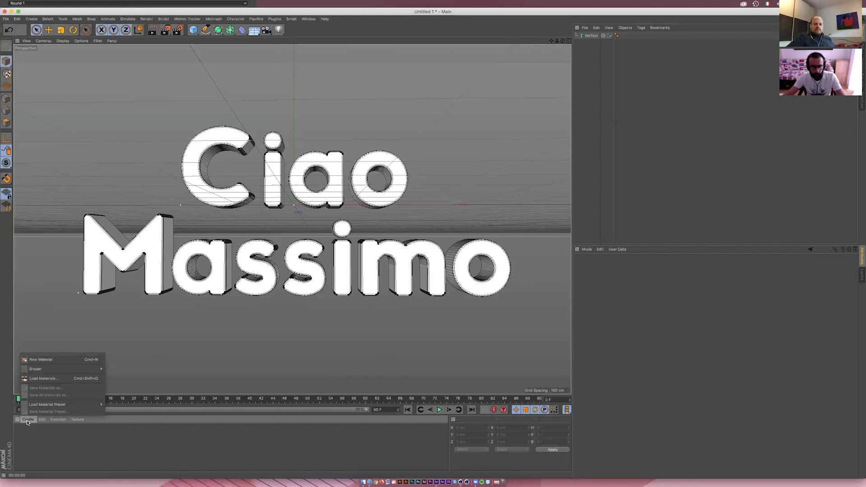
left_click(45, 360)
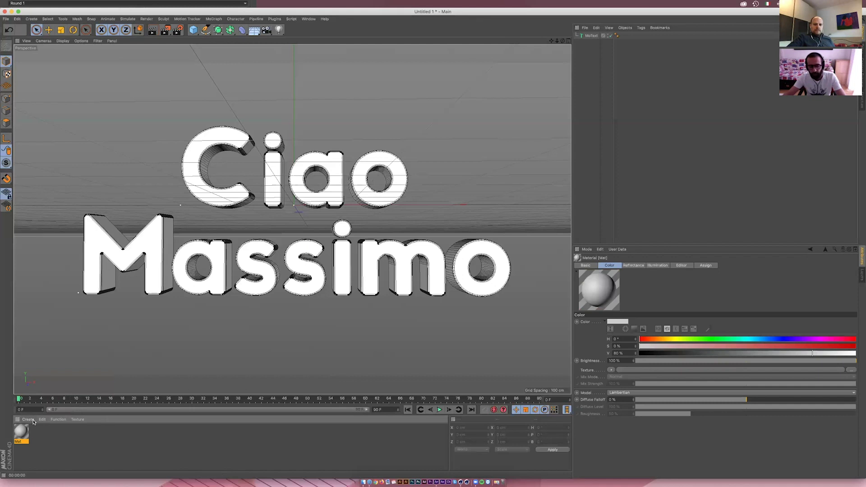
left_click(28, 419)
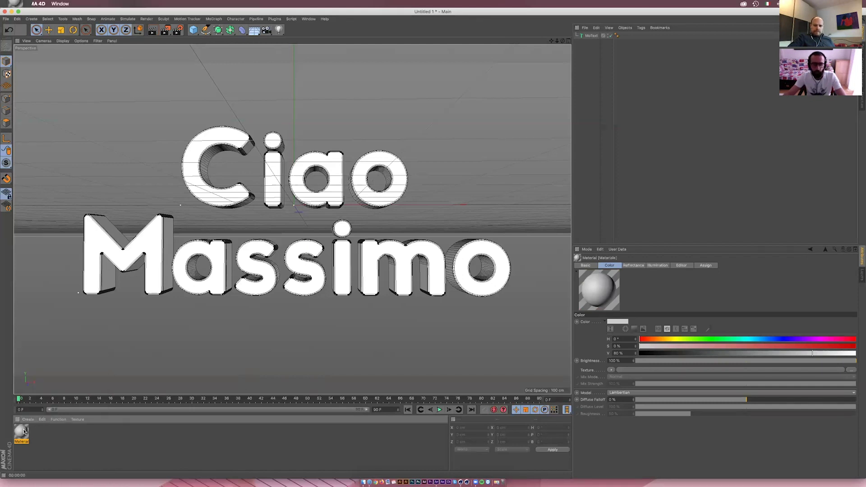
double_click(22, 431)
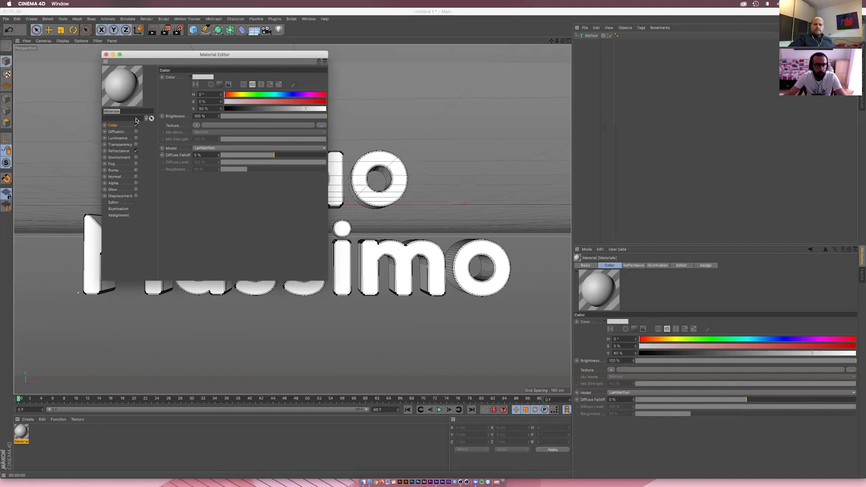
- Raise the material colour's brightness value to about 88% and close the Material Editor
left_click_drag(306, 108, 311, 111)
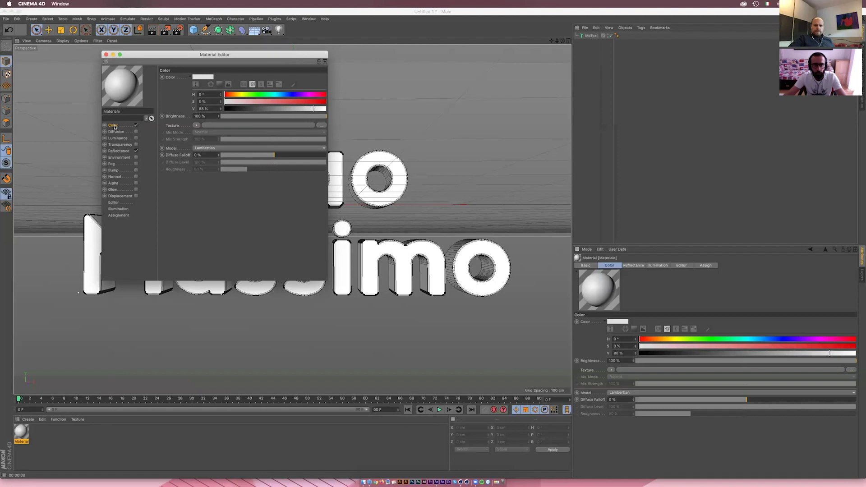
left_click_drag(314, 111, 314, 111)
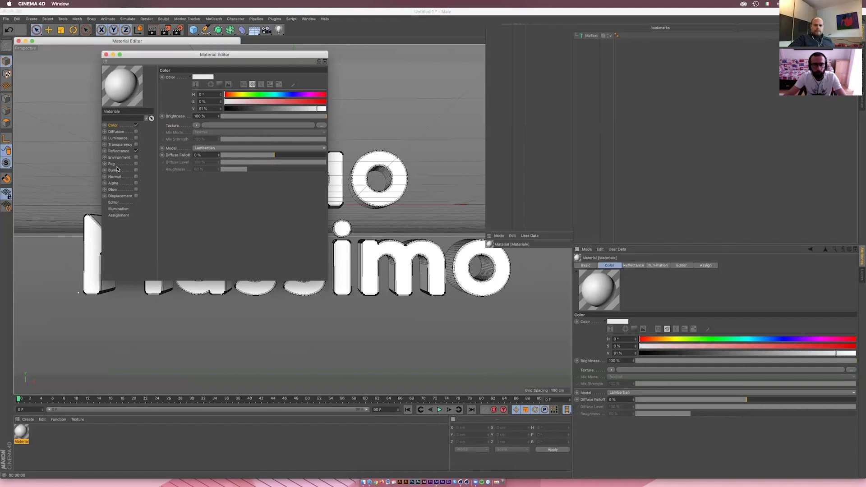
left_click(106, 54)
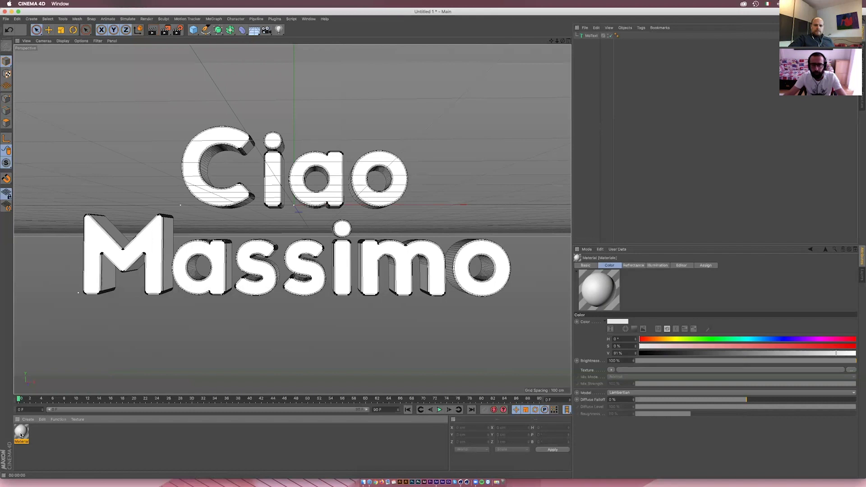
- Apply the new material to the MoText object as a UVW-mapped texture tag
mouse_move(21, 436)
left_mouse_down()
mouse_move(163, 261)
mouse_move(164, 229)
left_mouse_up()
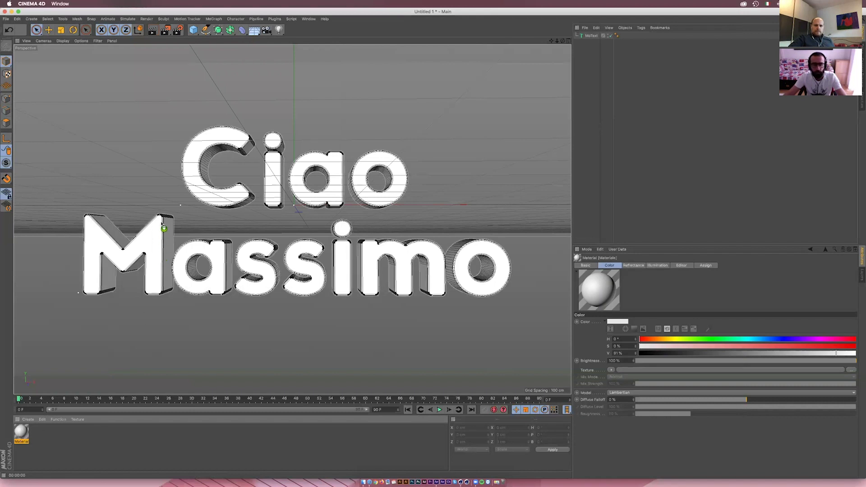
left_click_drag(164, 229, 599, 39)
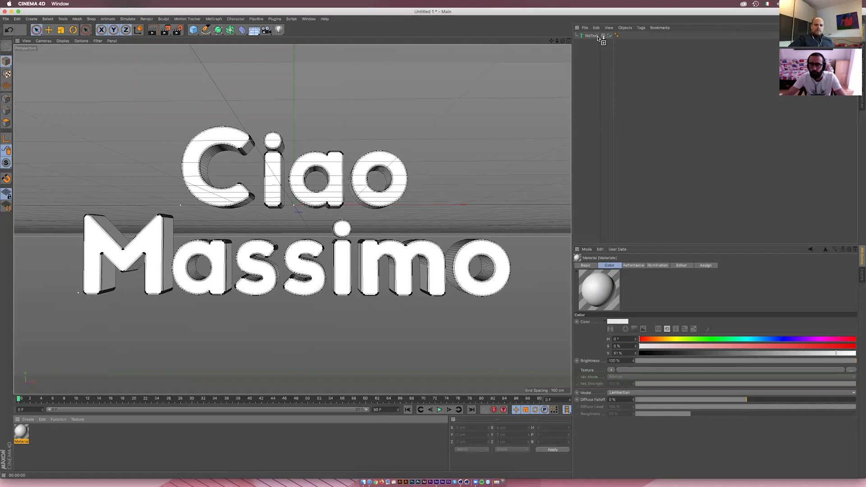
left_click_drag(598, 39, 596, 37)
left_click_drag(596, 37, 595, 37)
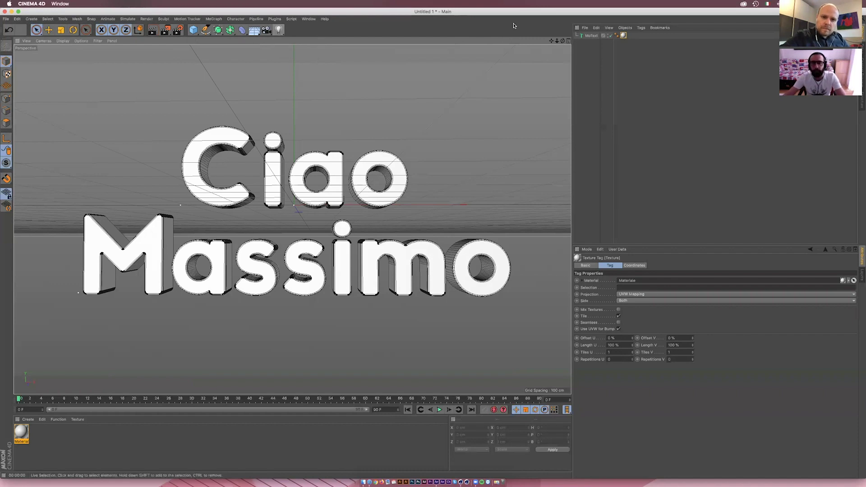
left_click_drag(550, 42, 321, 39)
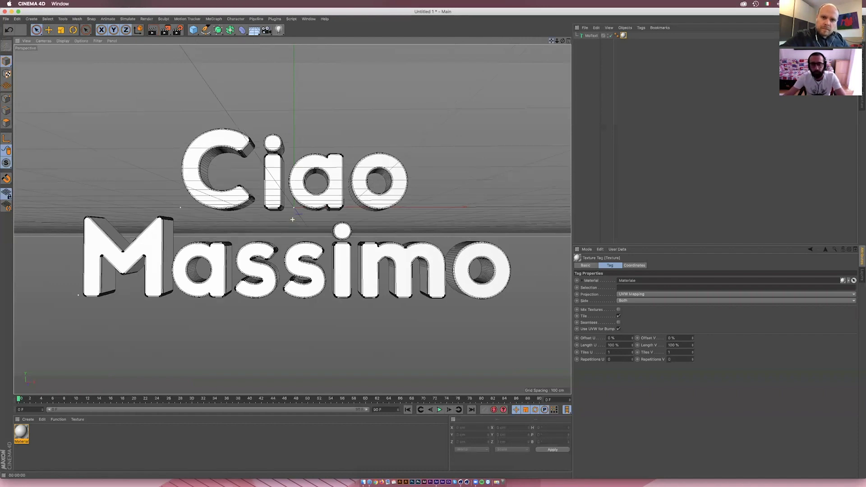
- Add an omni Light object to the scene, after undoing a first attempt
left_click(280, 32)
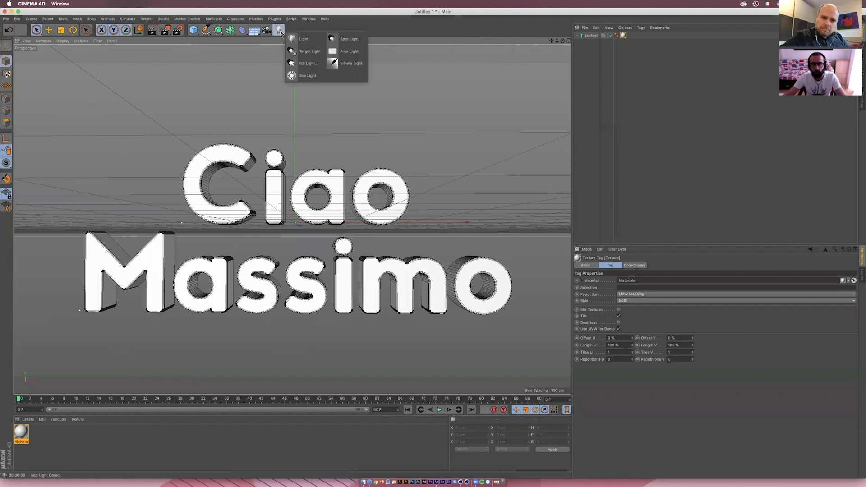
left_click(304, 41)
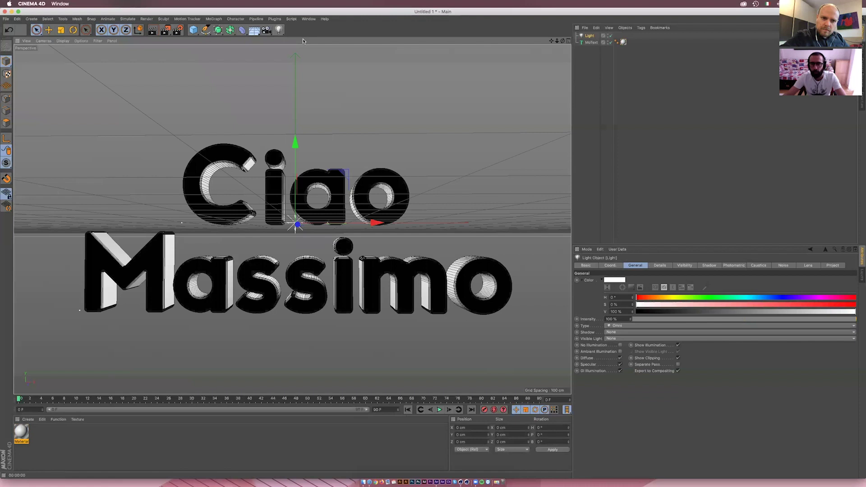
key("ctrl+z")
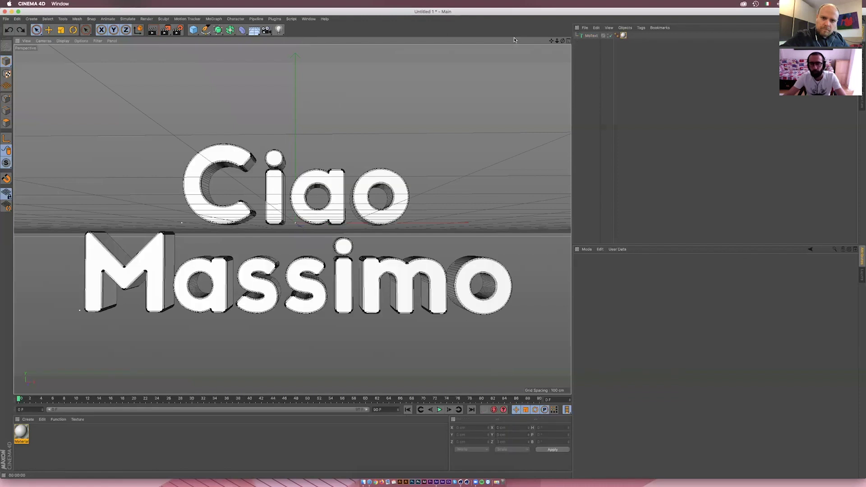
left_click_drag(551, 41, 551, 42)
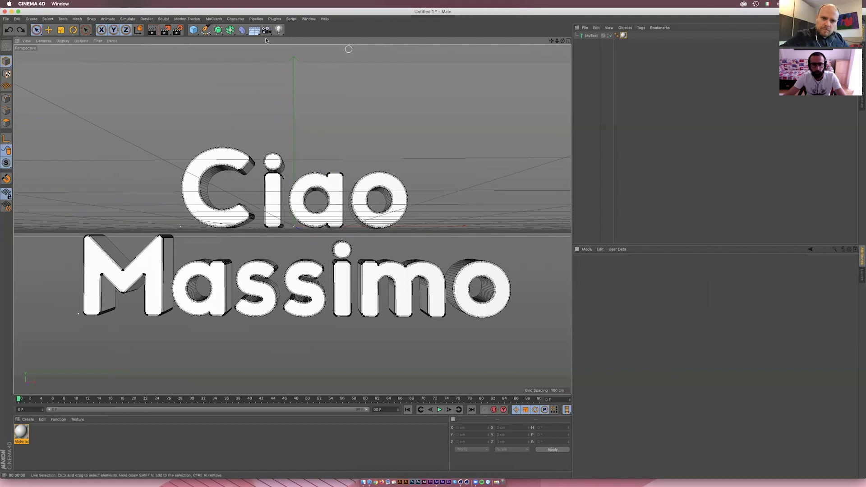
left_click(278, 32)
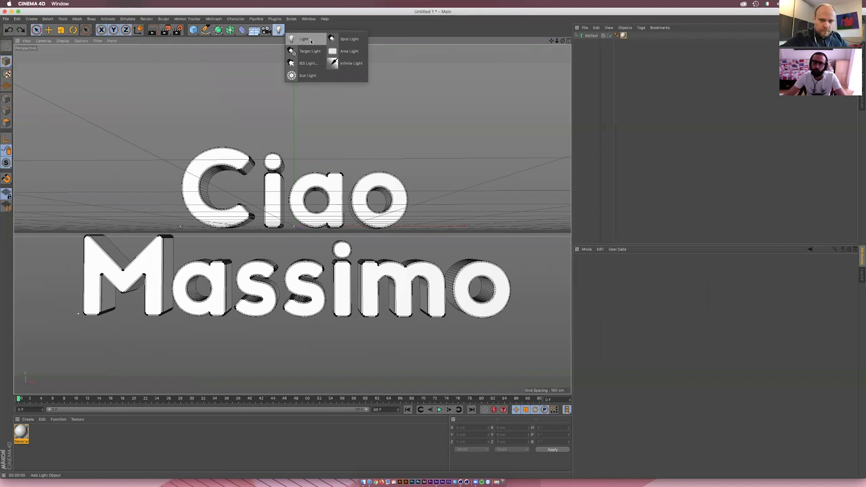
left_click(311, 41)
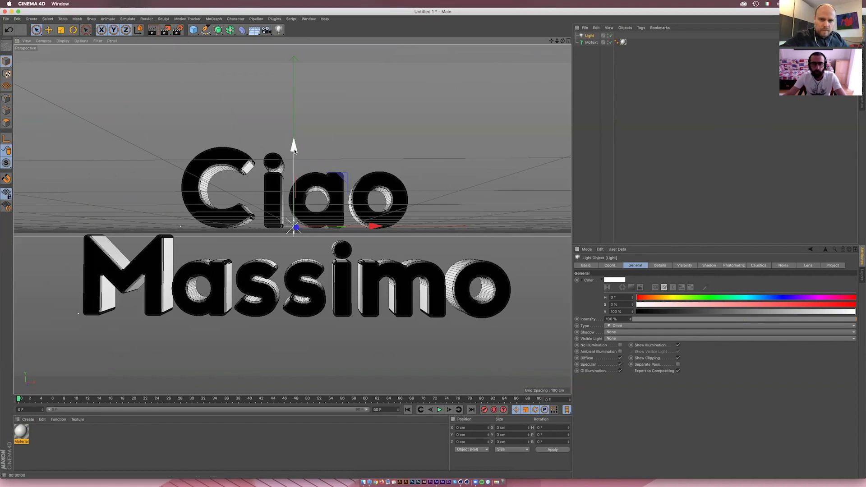
- Move the light up, forward and left to about X -202, Y 230, Z -258 cm, then render
left_click_drag(293, 147, 296, 151)
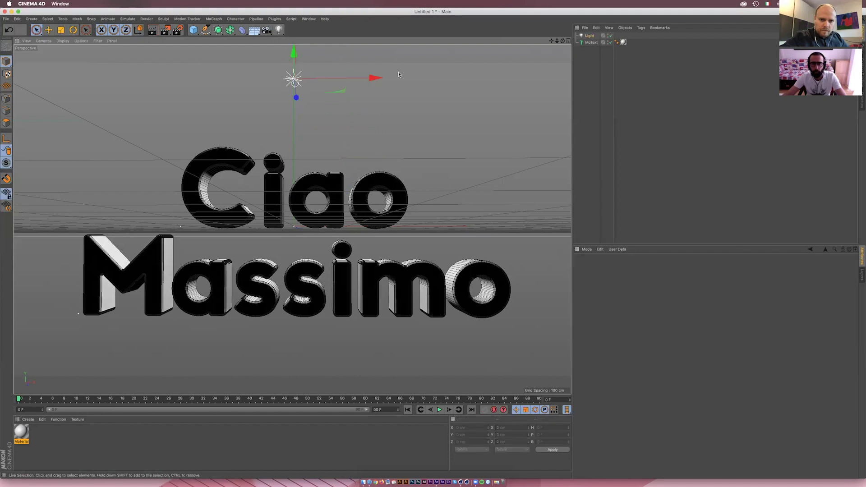
left_click_drag(296, 98, 286, 69)
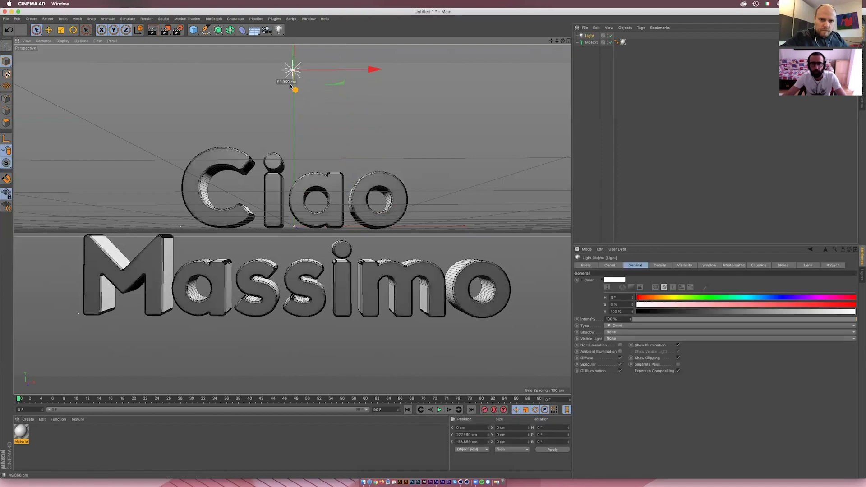
left_click_drag(370, 47, 355, 45)
mouse_move(364, 88)
left_mouse_down("alt")
mouse_move(327, 121)
mouse_move(288, 94)
left_mouse_up("alt")
mouse_move(196, 90)
left_mouse_down()
mouse_move(262, 170)
mouse_move(154, 103)
mouse_move(158, 24)
left_mouse_up()
left_click(150, 31)
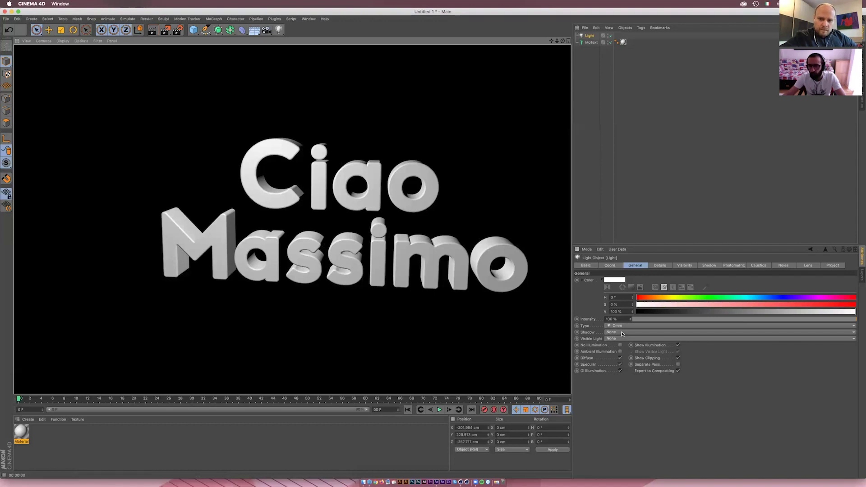
- Give the light Shadow Maps (Soft) shadows and render the text
left_click(622, 332)
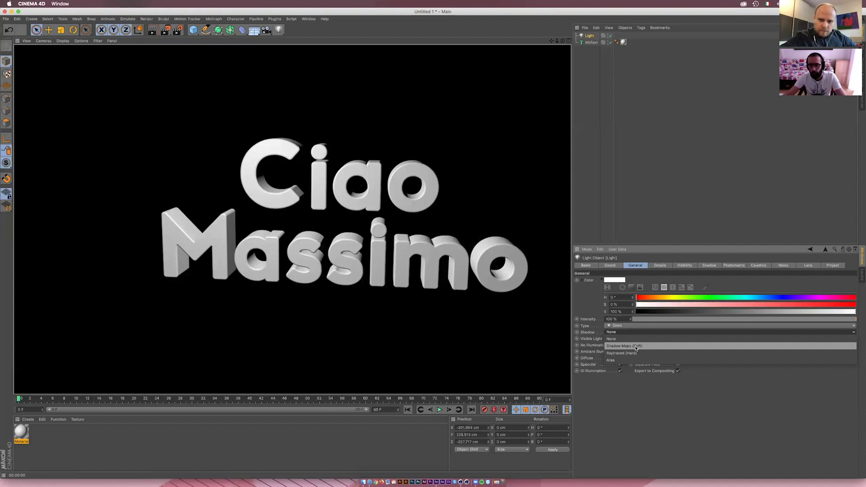
left_click(636, 347)
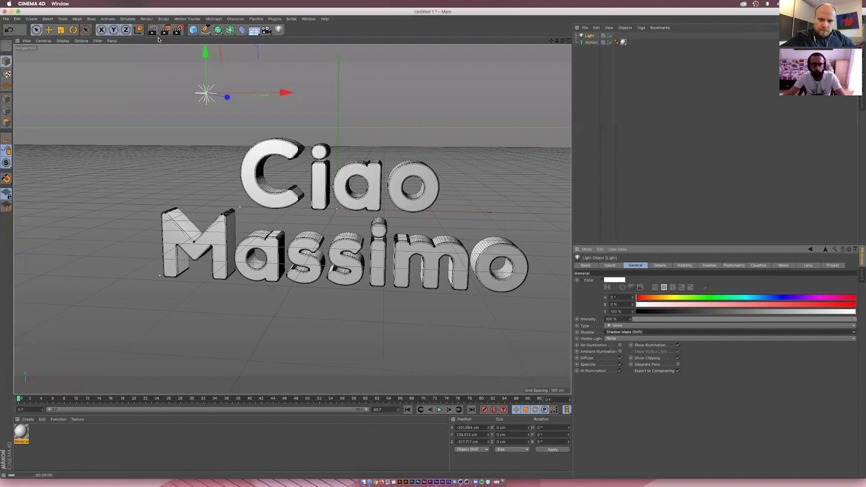
left_click(154, 33)
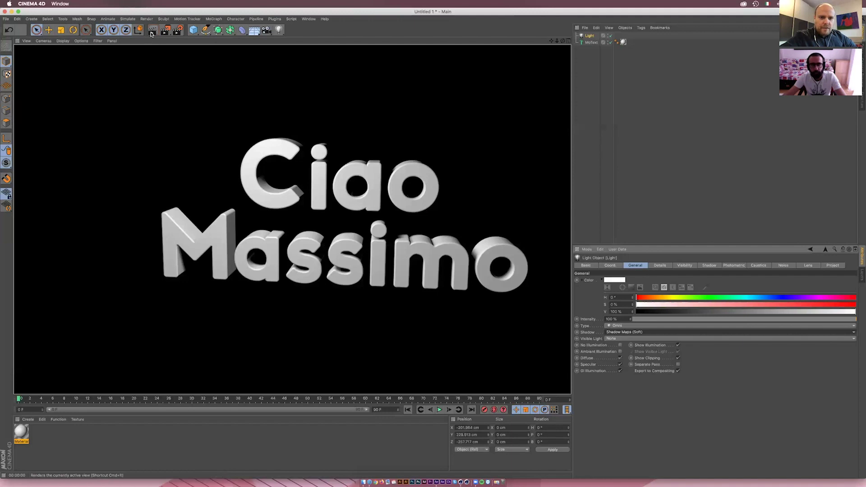
- Set the light's Shadow to None and render to check the shadowless look
scroll(239, 97, "up", 2)
scroll(259, 121, "up", 3)
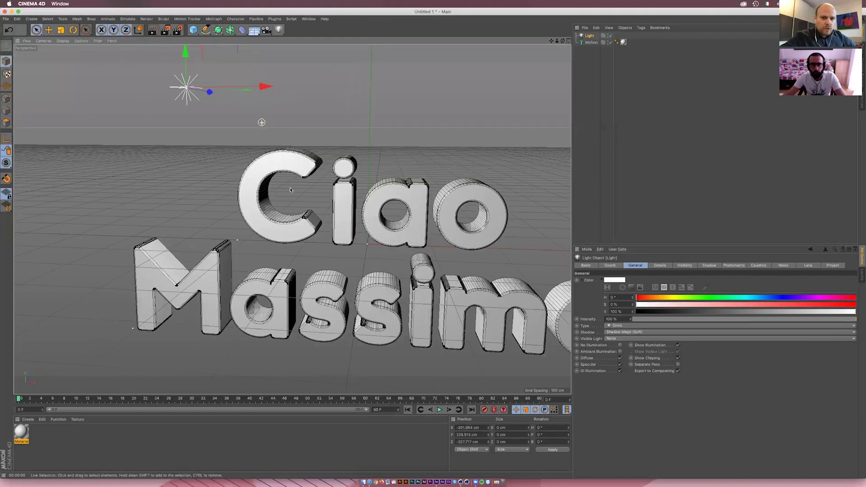
scroll(290, 192, "up", 3)
scroll(291, 192, "up", 2)
scroll(291, 192, "up", 2)
scroll(290, 192, "up", 2)
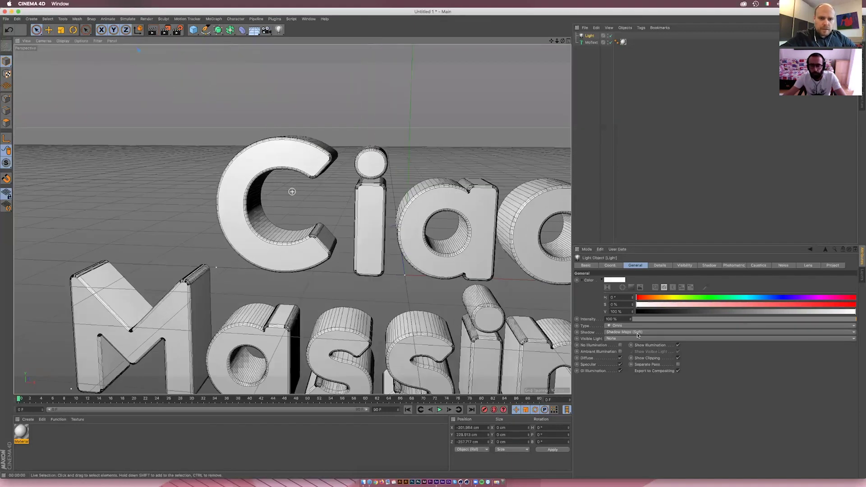
left_click(637, 335)
left_click(631, 329)
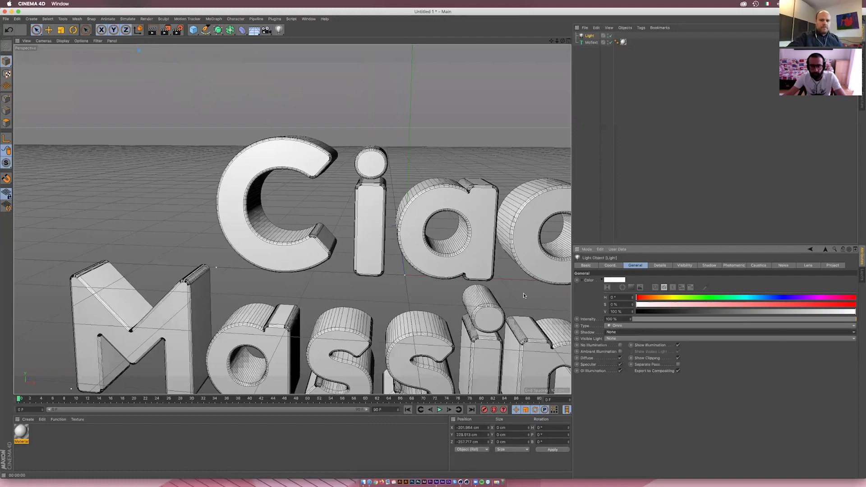
left_click(153, 31)
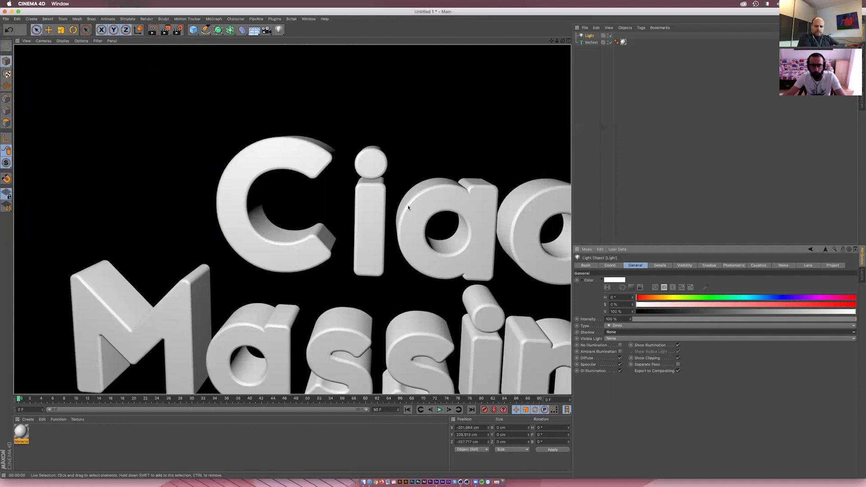
- Switch the shadow back to Shadow Maps (Soft), render again, and orbit the view
left_click(627, 333)
left_click(624, 345)
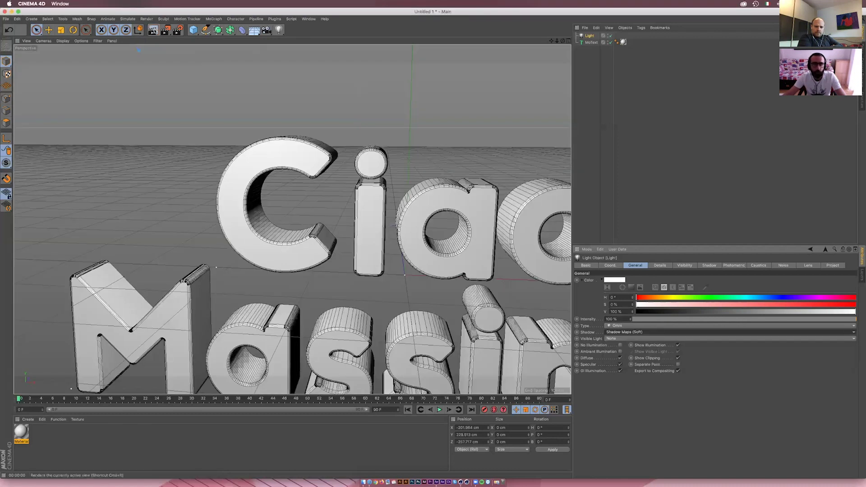
left_click(153, 30)
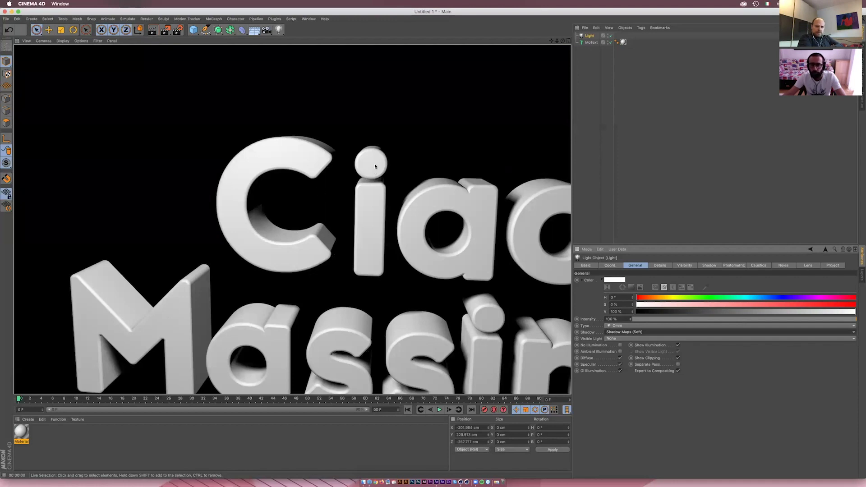
mouse_move(562, 40)
left_mouse_down()
mouse_move(507, 109)
mouse_move(457, 123)
left_mouse_up()
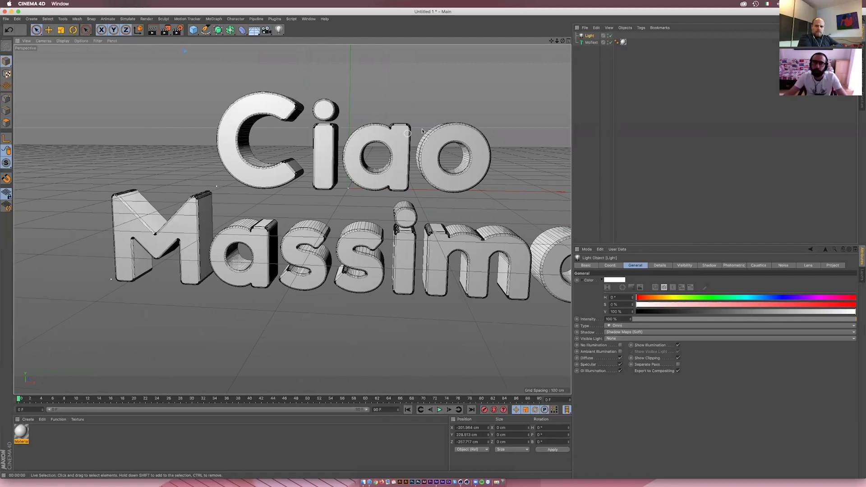
- Undo the last two changes and orbit to a new angle on the text
key("super+z")
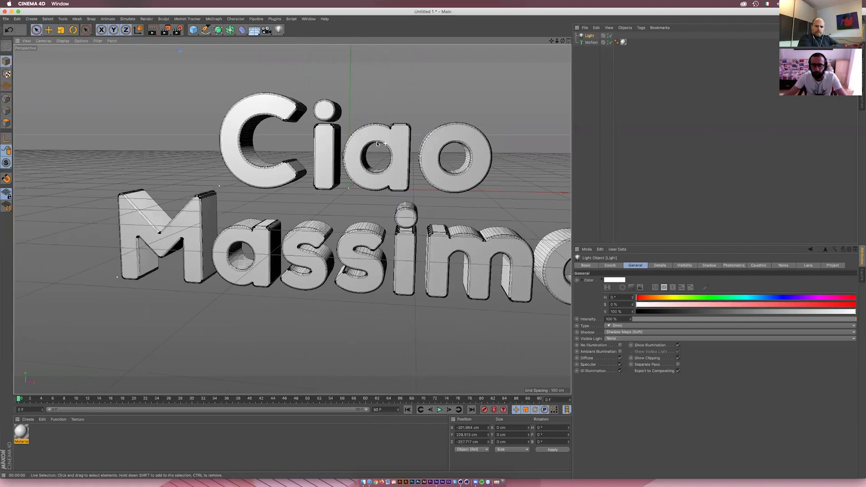
key("super+z")
key("super+z")
key("super+z")
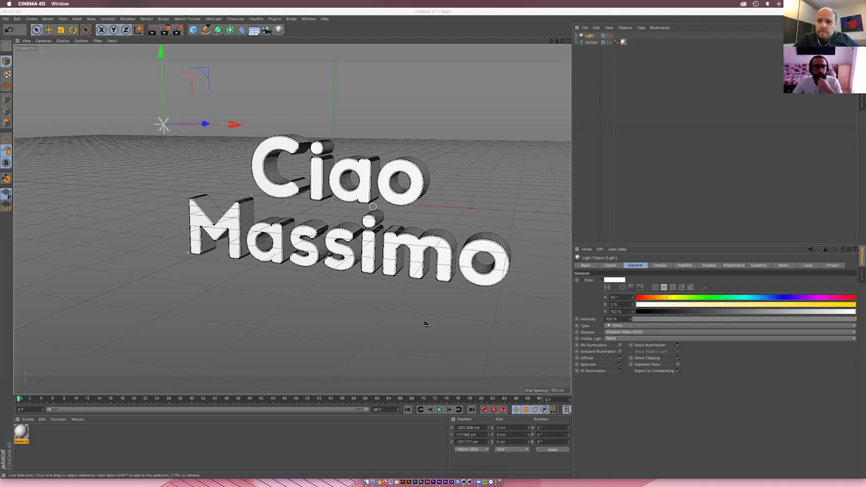
left_click_drag(425, 324, 430, 319, "alt")
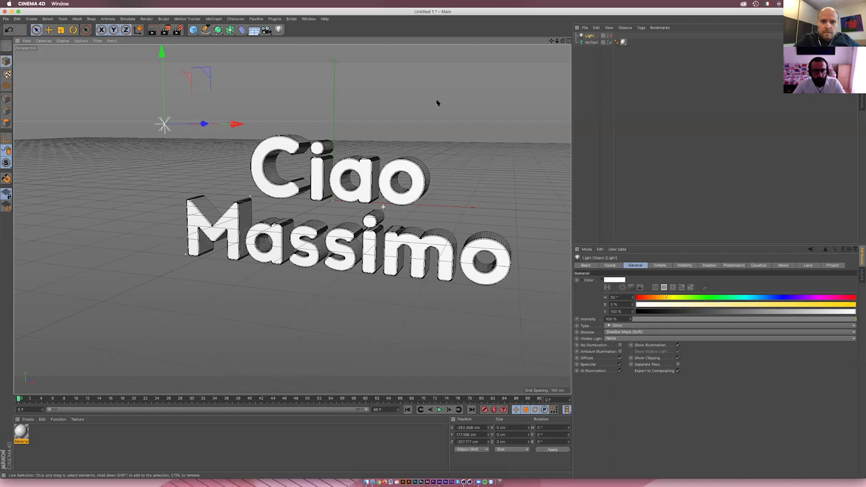
left_click_drag(443, 104, 439, 104, "alt")
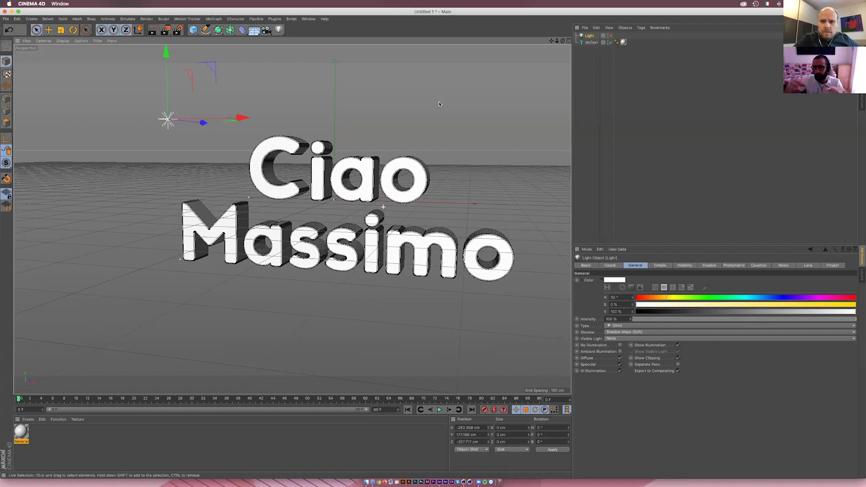
left_click_drag(439, 104, 499, 101, "alt")
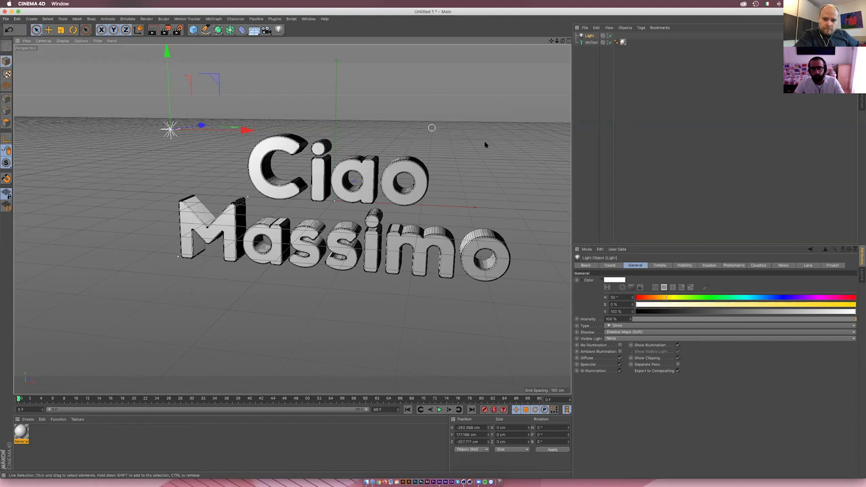
left_click(484, 145)
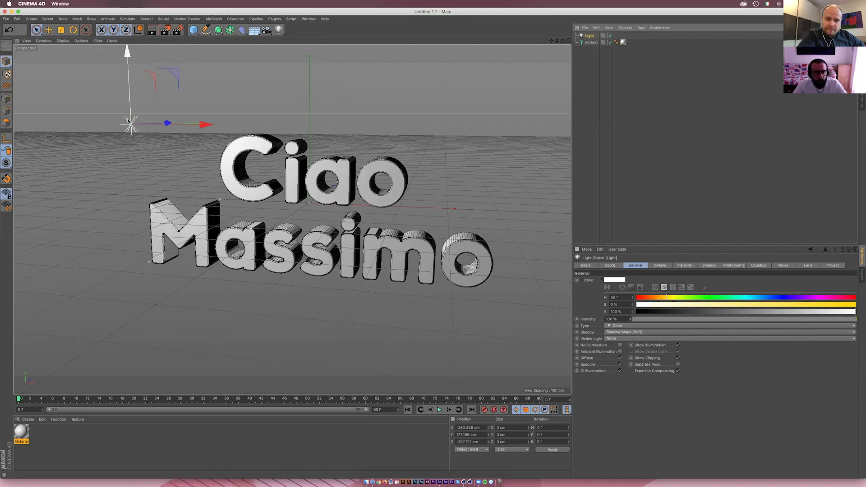
- Tint the light colour warm with hue 49° and about 11% saturation
left_click(664, 305)
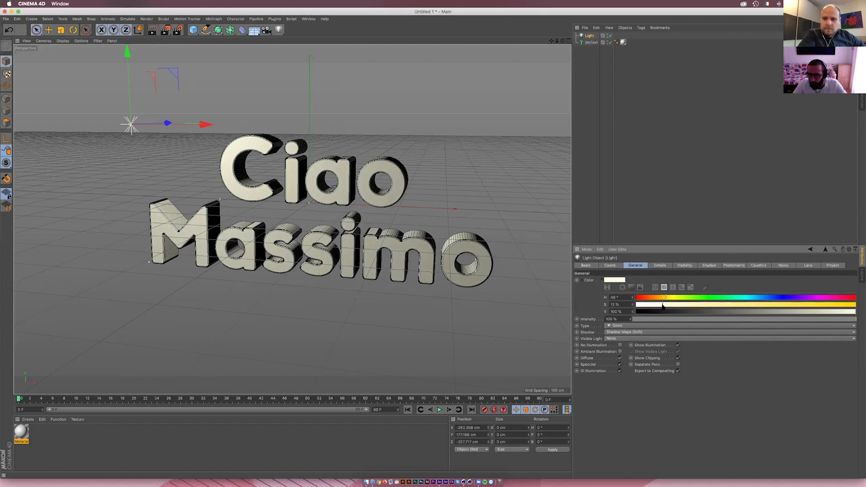
left_click_drag(662, 305, 659, 306)
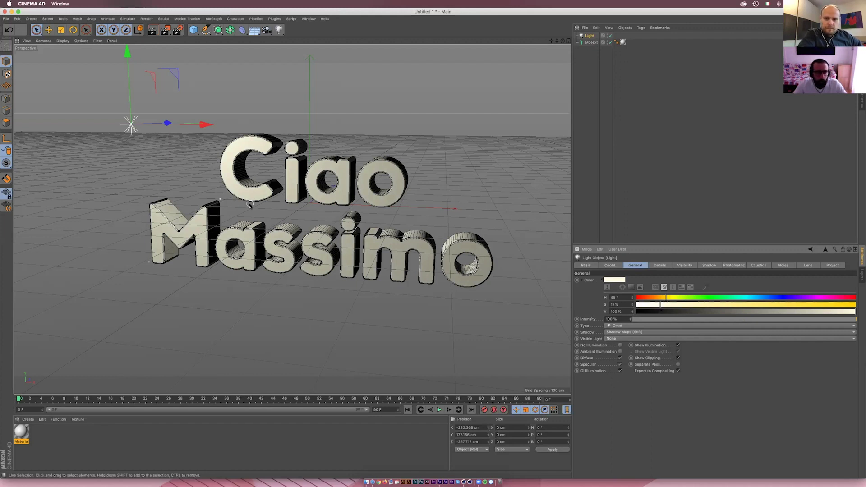
left_click_drag(379, 243, 383, 242, "alt")
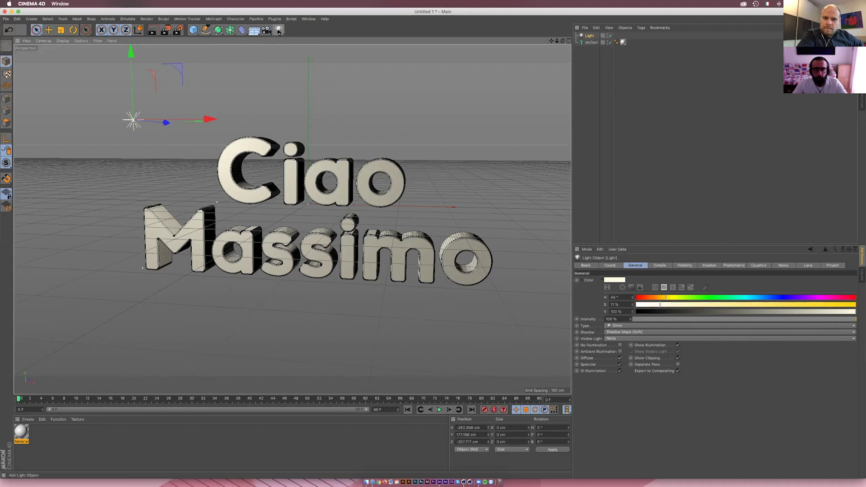
- Add a second light from the light flyout and rename the original light 'sole'
left_click(278, 30)
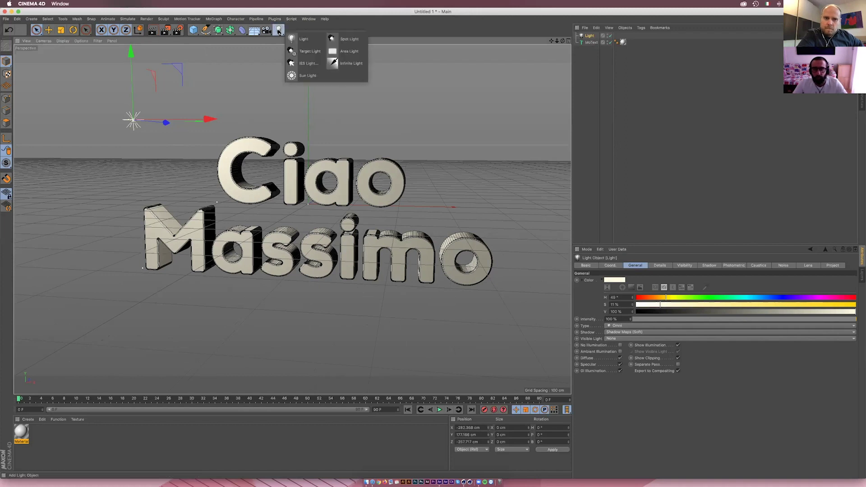
left_click(301, 41)
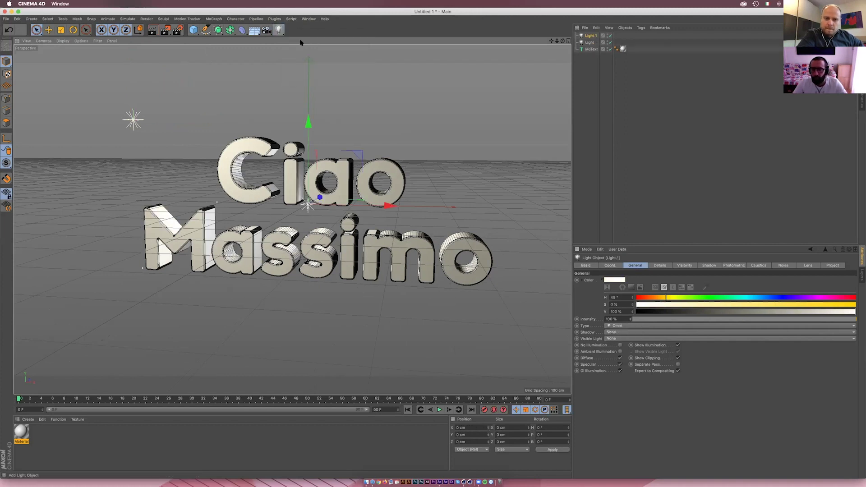
left_click(589, 44)
key("BackSpace")
type("sole")
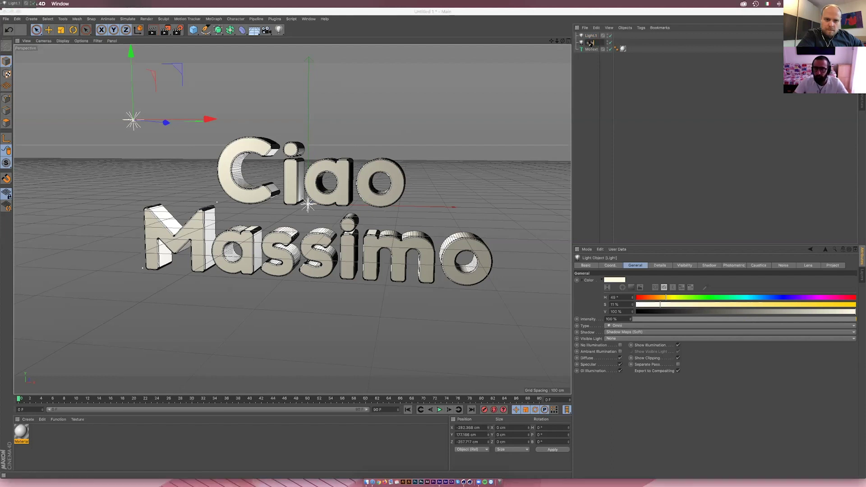
key("Return")
- Rename the new Light.1 to 'ambiente' in the Object Manager
left_click(590, 37)
double_click(589, 36)
type("ambiente")
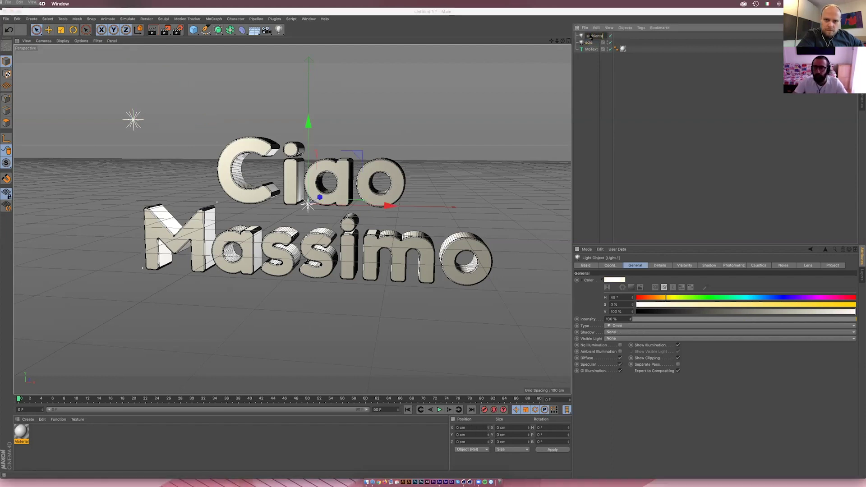
key("Return")
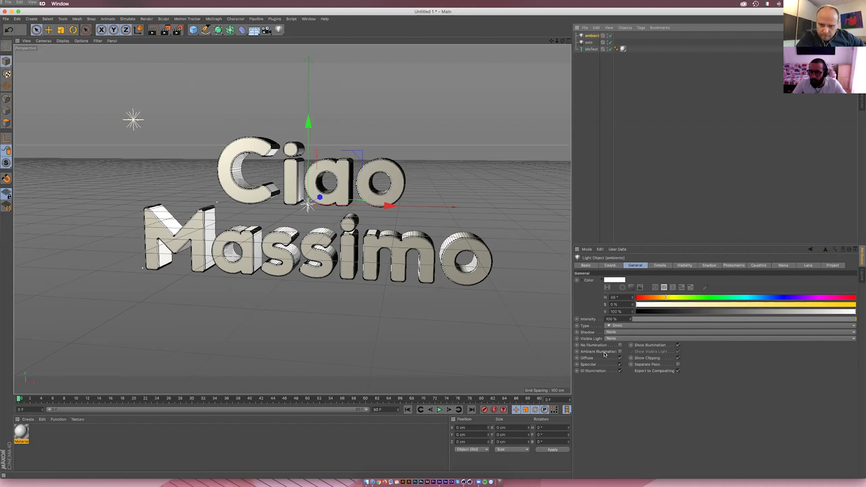
- Make ambiente ambient-illumination only at 80% intensity with pale blue colour H 205°, S 12%
left_click(620, 352)
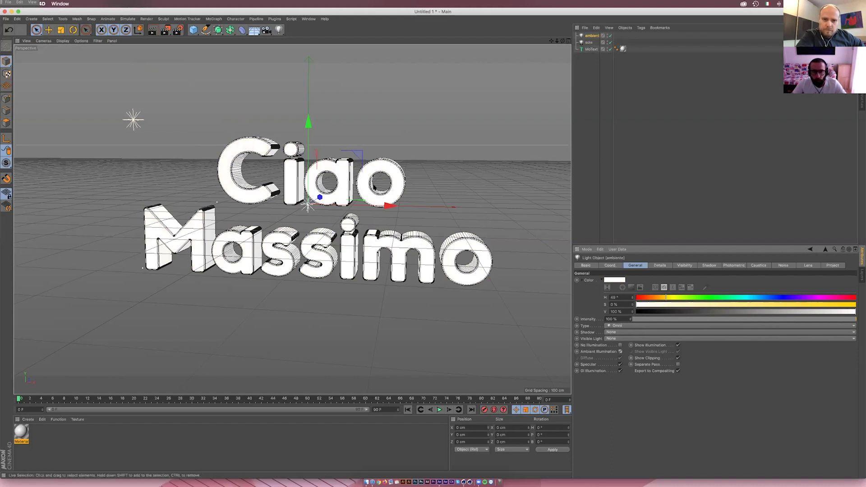
left_click_drag(853, 312, 845, 321)
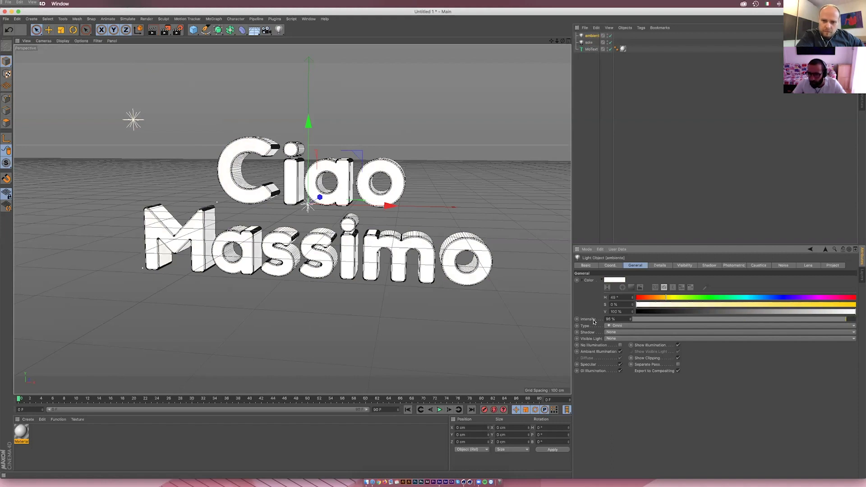
left_click_drag(785, 321, 768, 321)
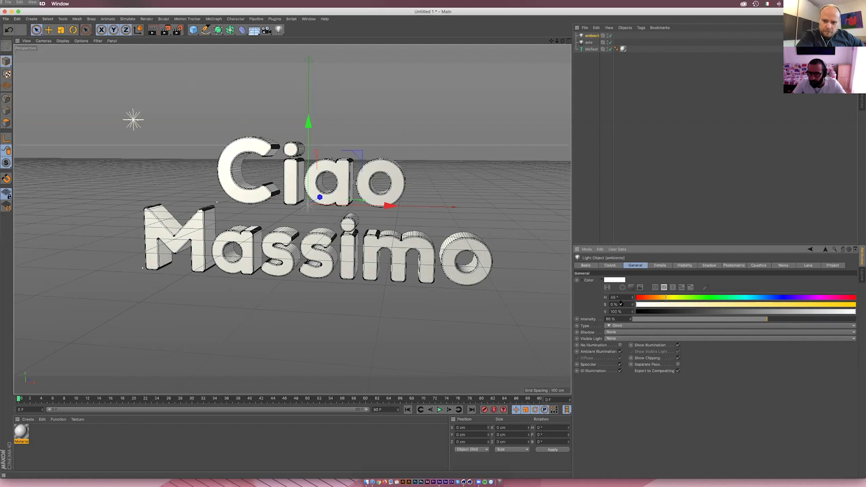
left_click(744, 299)
left_click_drag(746, 299, 761, 298)
left_click_drag(677, 306, 663, 305)
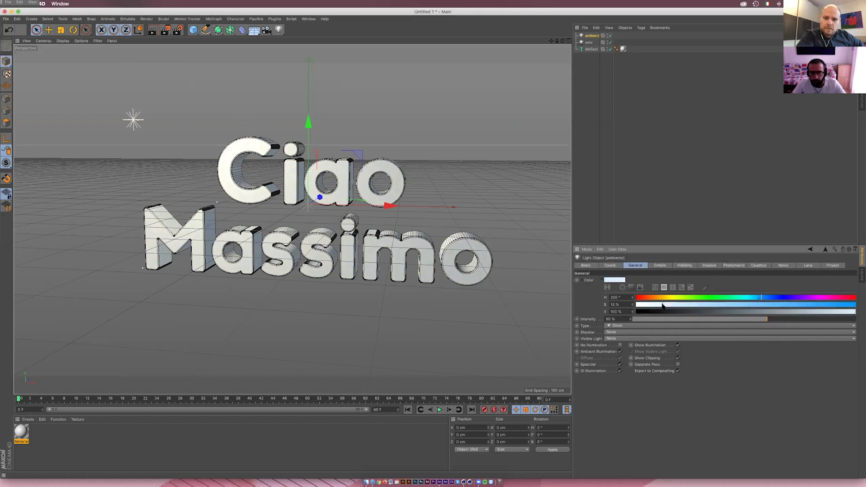
left_click_drag(190, 150, 250, 159, "alt")
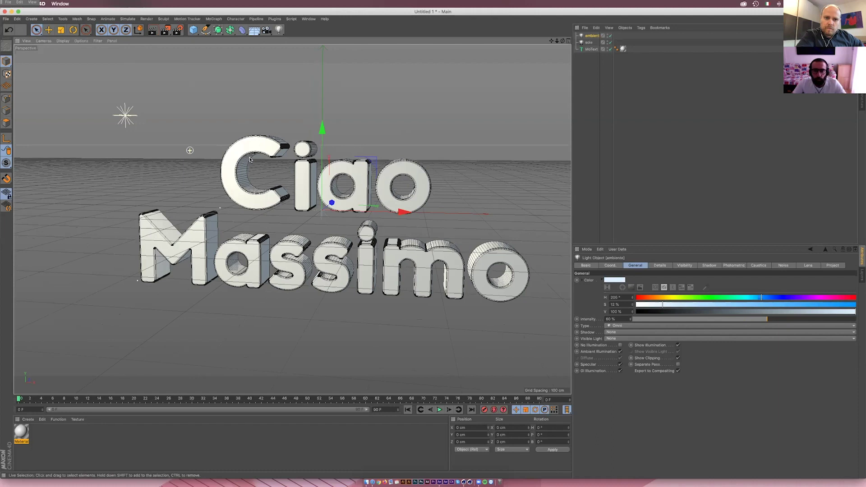
mouse_move(562, 40)
left_mouse_down()
mouse_move(571, 42)
mouse_move(158, 36)
left_mouse_up()
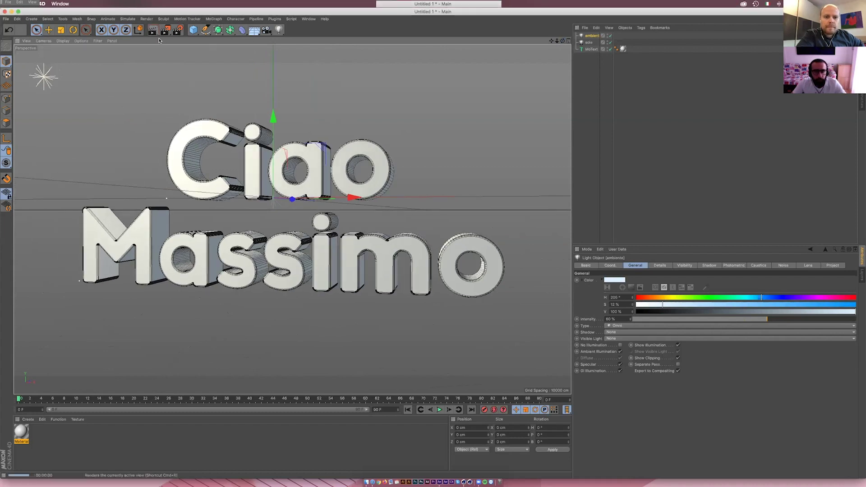
- Render the active perspective viewport to preview the text lit by sole and ambiente
left_click(158, 36)
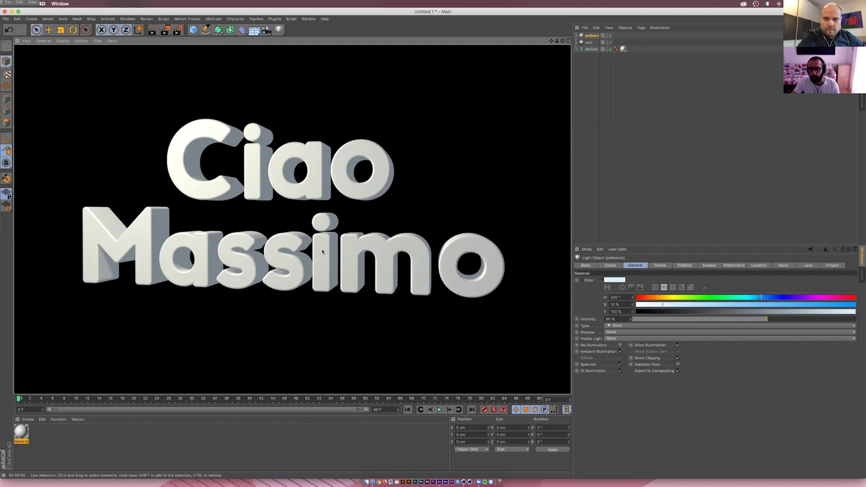
- Open the white material in the Material Editor and move the window off the text
double_click(21, 434)
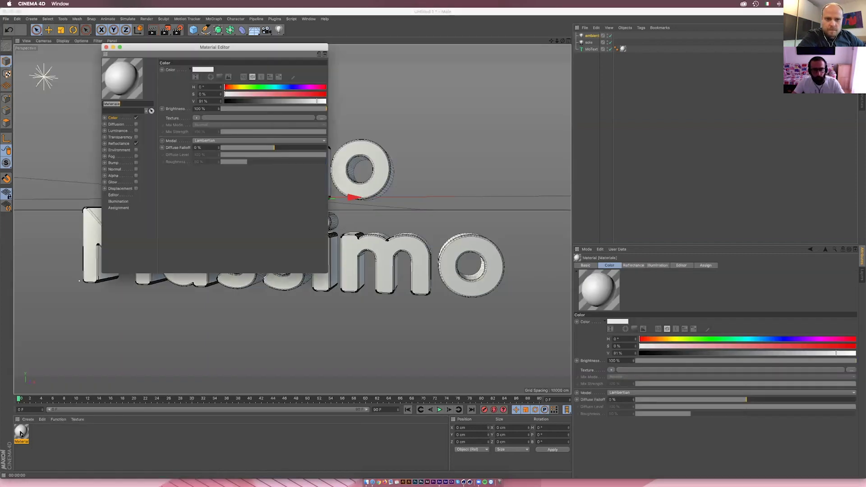
left_click_drag(215, 47, 450, 284)
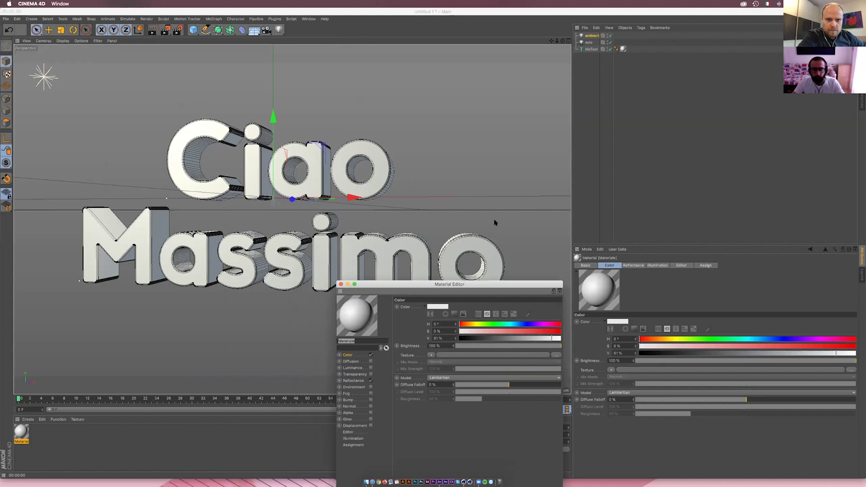
left_click_drag(495, 223, 340, 205)
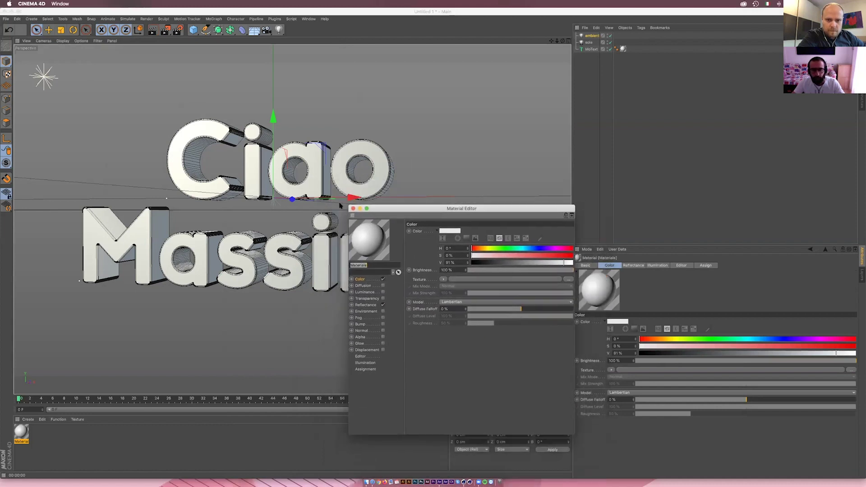
left_click(234, 185)
scroll(234, 186, "up", 1)
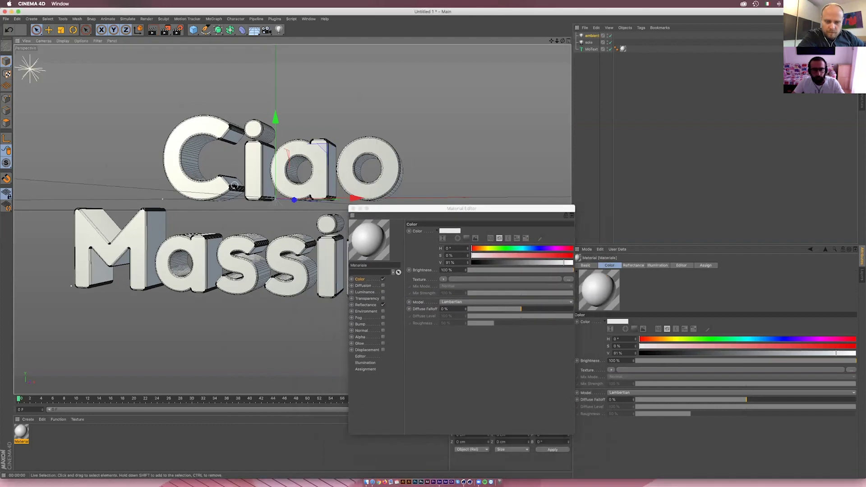
scroll(234, 185, "up", 1)
scroll(235, 185, "up", 1)
scroll(234, 185, "up", 2)
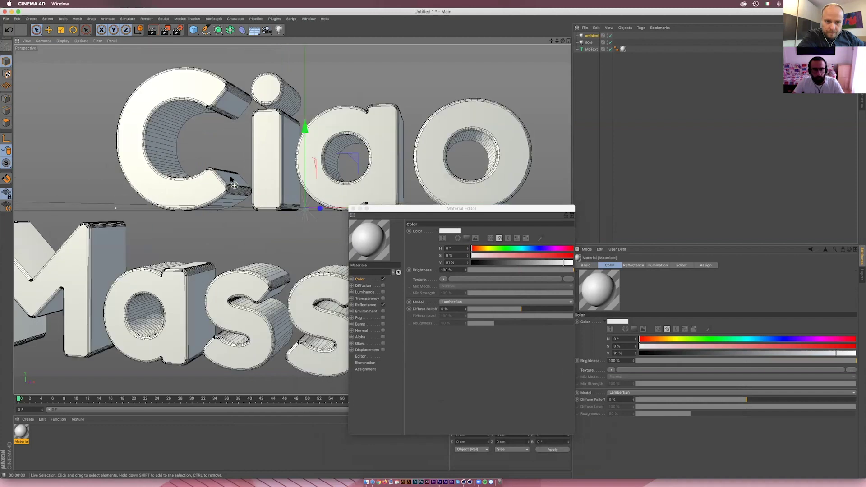
scroll(230, 179, "up", 1)
scroll(231, 179, "up", 1)
scroll(231, 178, "up", 1)
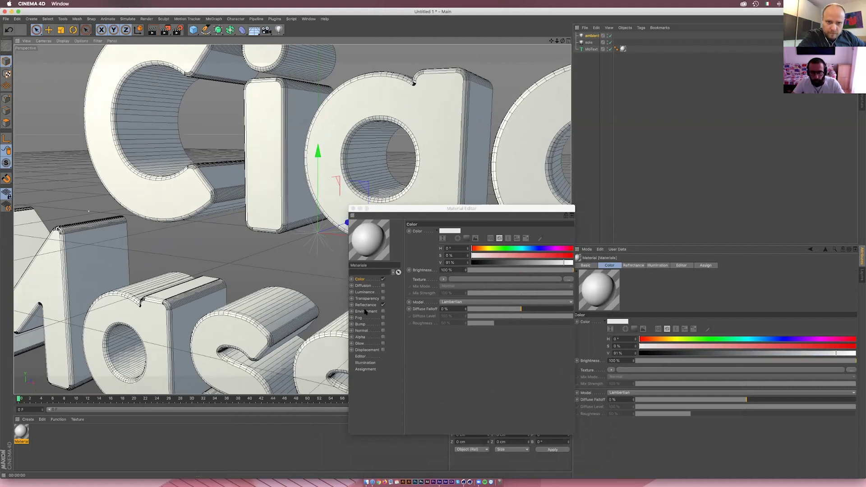
left_click(372, 279)
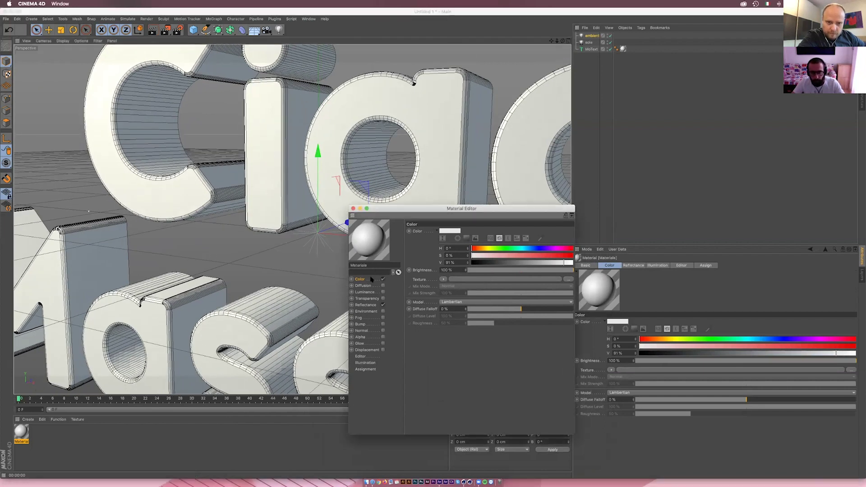
- Narrow the Reflectance default specular width from 50% to 27% and show the specular Type options
left_click(370, 306)
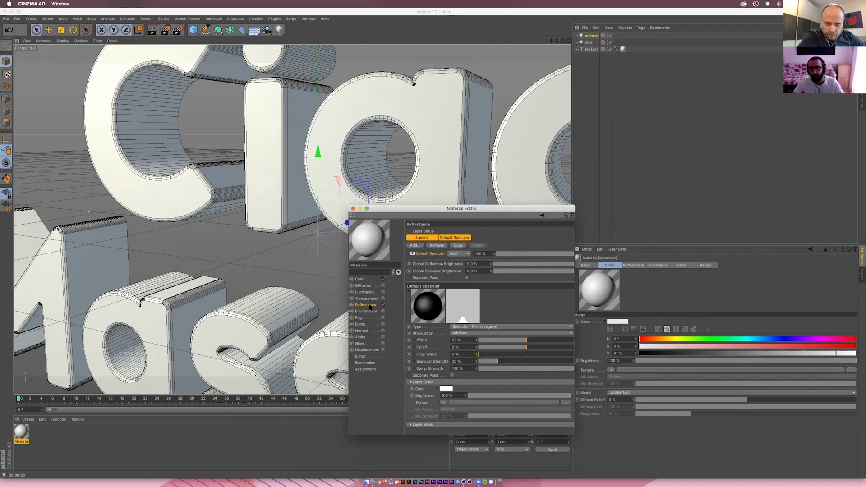
left_click_drag(475, 212, 487, 153)
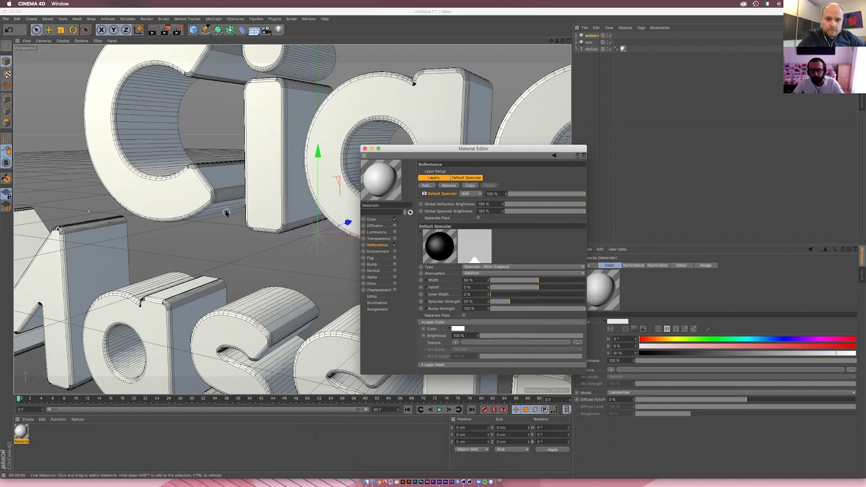
left_click_drag(538, 280, 521, 280)
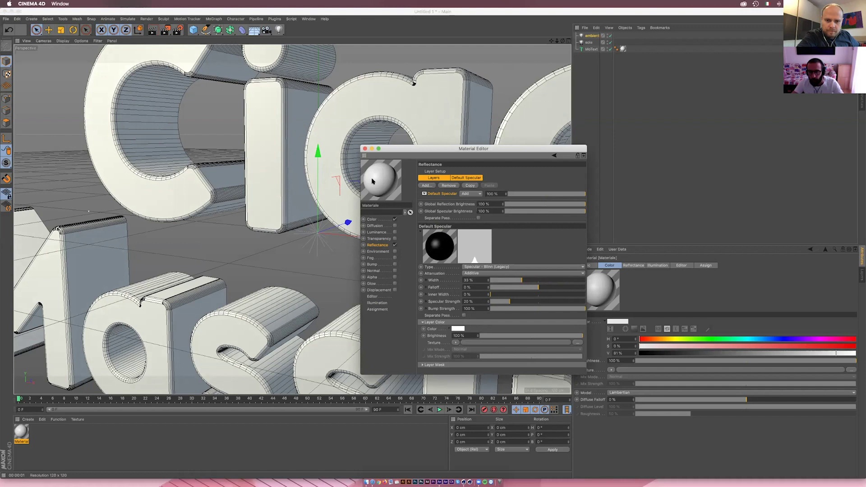
left_click_drag(521, 280, 516, 280)
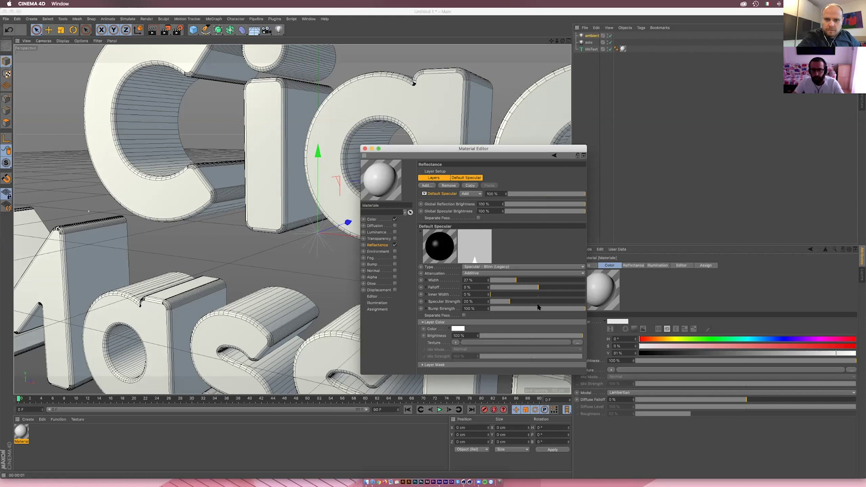
mouse_move(529, 295)
left_mouse_down()
mouse_move(544, 295)
mouse_move(487, 296)
left_mouse_up()
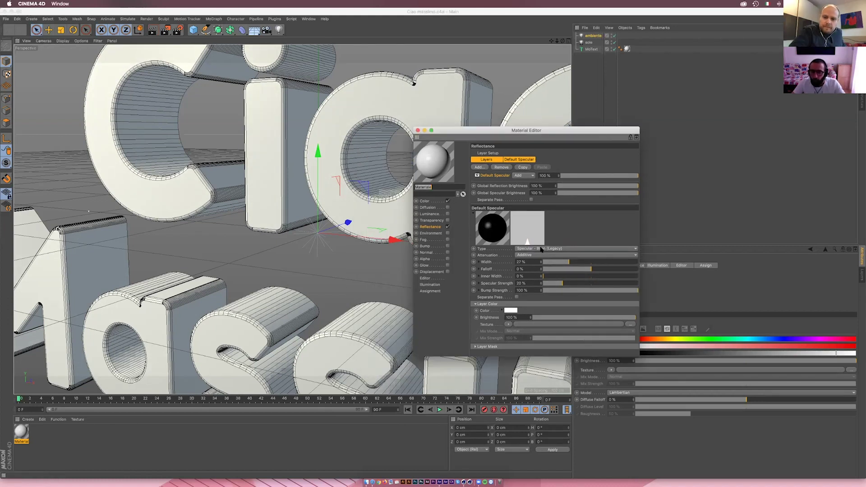
left_click(539, 248)
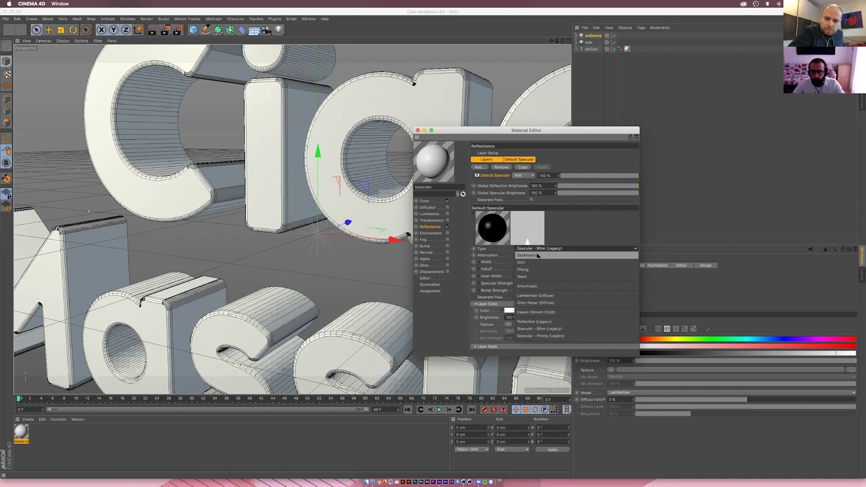
- Try Beckmann specular with higher roughness, preview it in a viewport render, then revert to Blinn (Legacy)
left_click(538, 256)
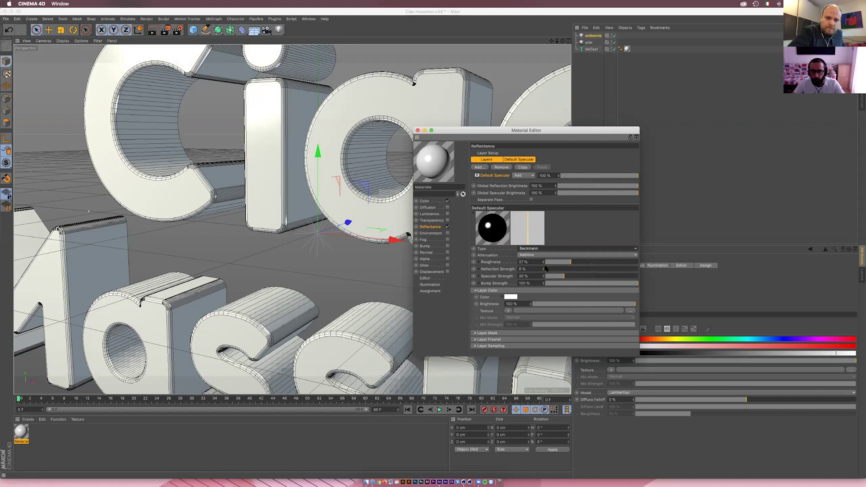
mouse_move(570, 264)
left_mouse_down()
mouse_move(579, 269)
mouse_move(558, 269)
mouse_move(587, 270)
left_mouse_up()
left_click(574, 262)
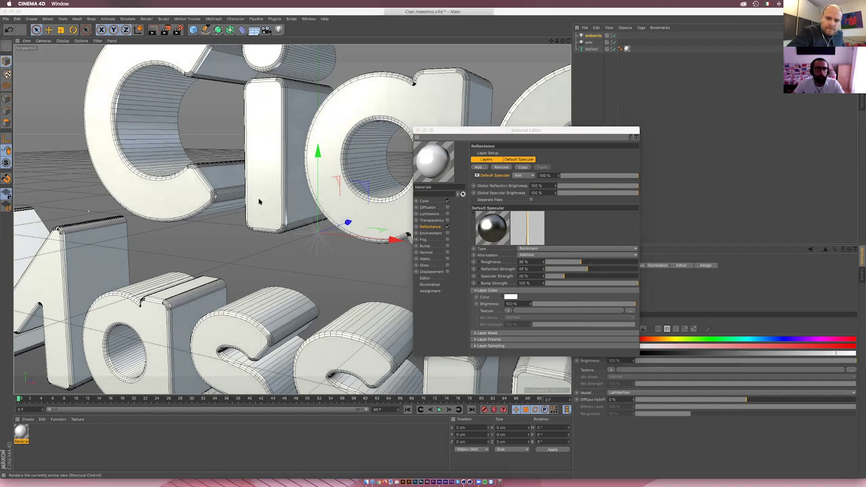
left_click(262, 214)
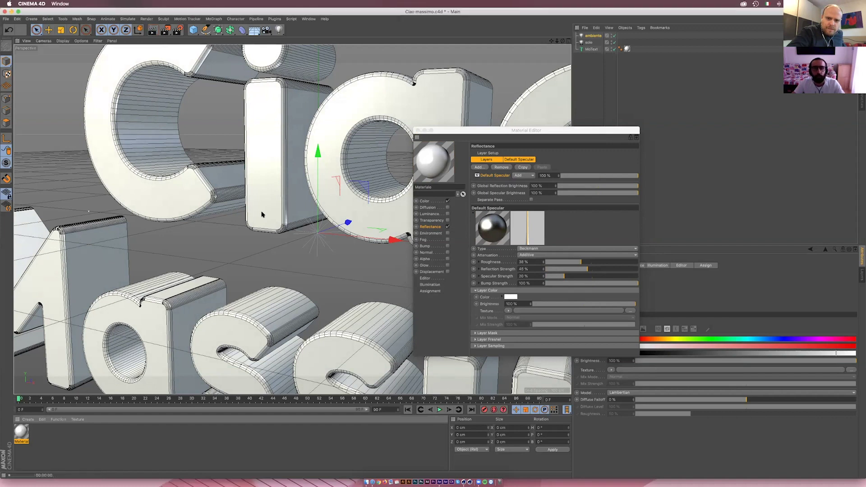
key("alt+r")
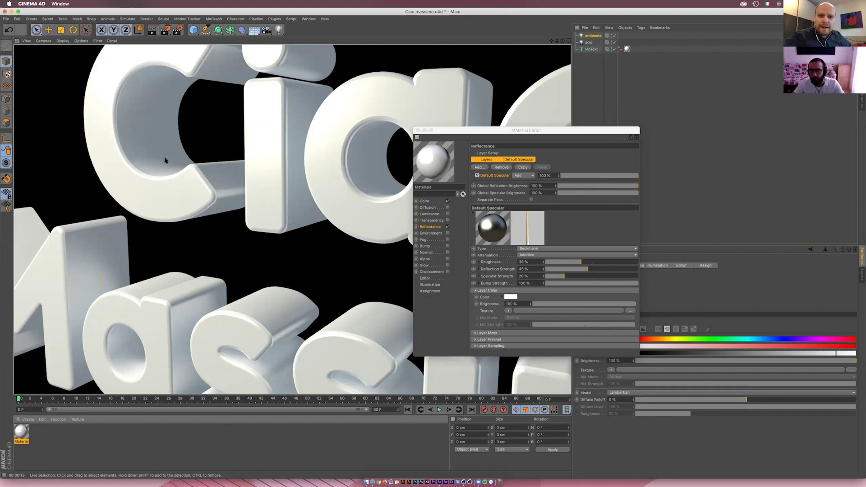
left_click(569, 252)
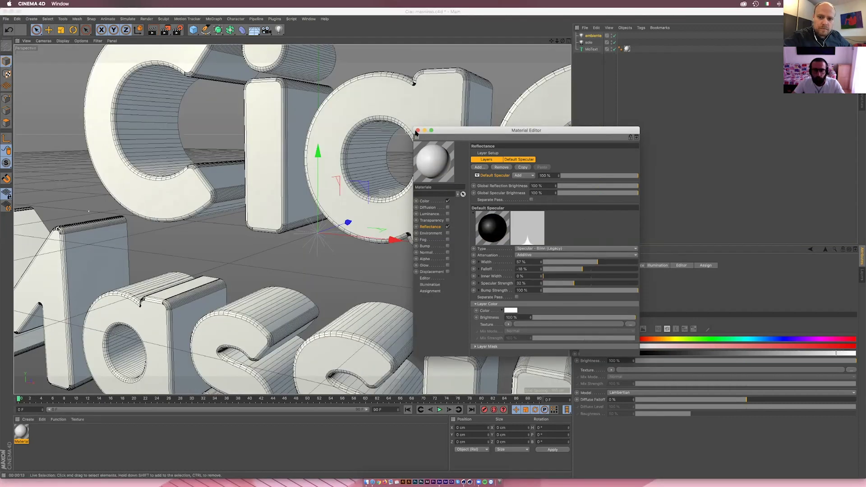
- Close the Material Editor and orbit, pan and zoom until the full Ciao Massimo text is framed
left_click(418, 130)
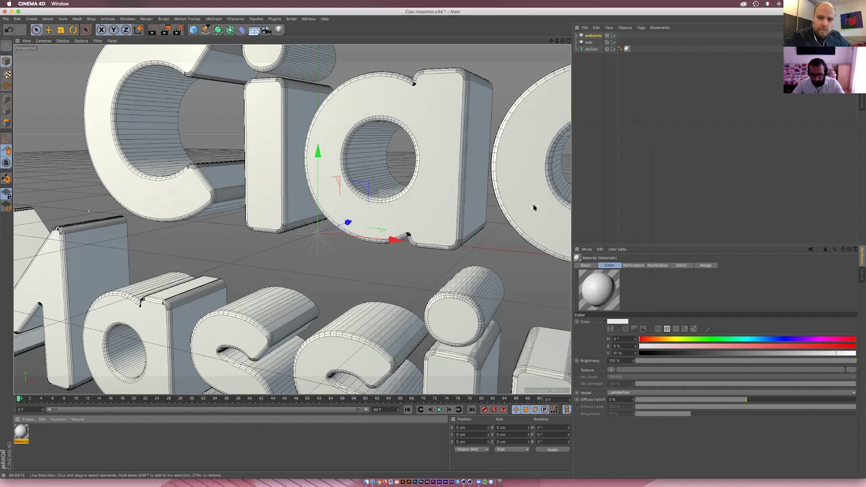
scroll(533, 206, "down", 3)
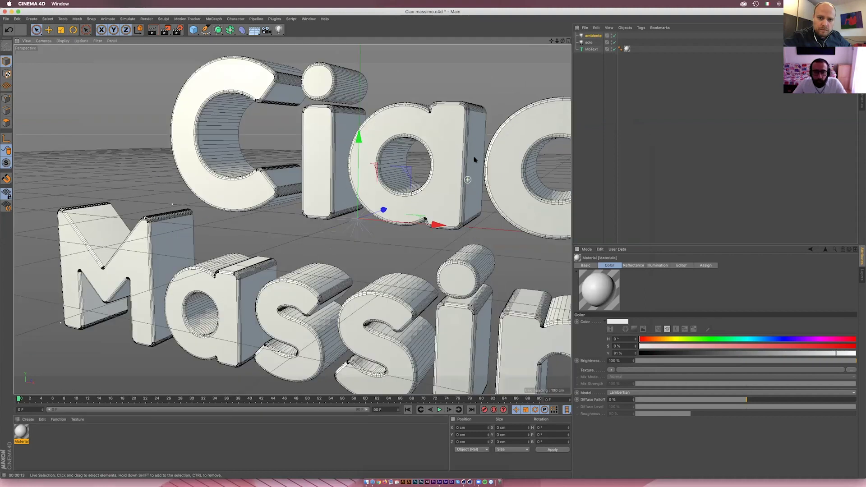
mouse_move(563, 41)
left_mouse_down()
mouse_move(569, 47)
mouse_move(292, 219)
left_mouse_up()
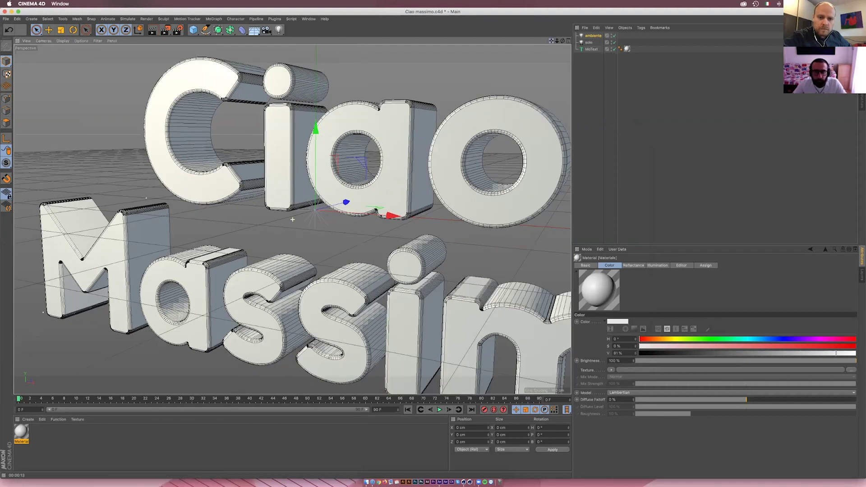
left_click_drag(553, 42, 292, 220)
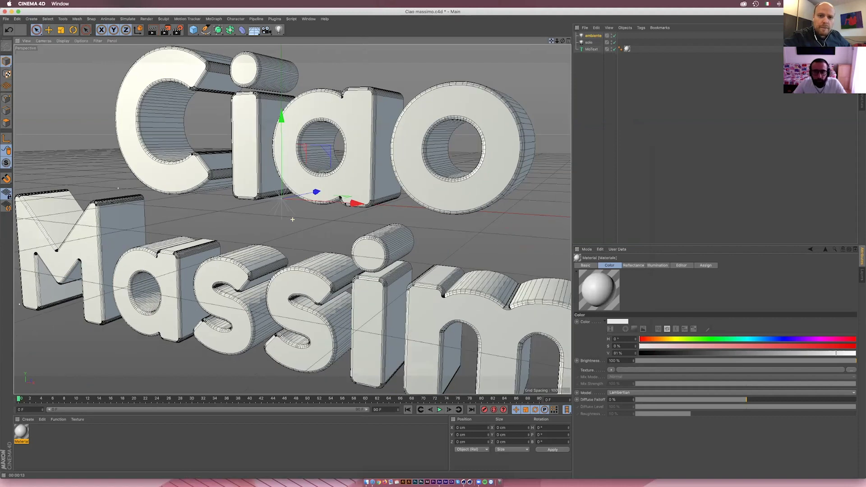
left_click_drag(551, 43, 551, 148)
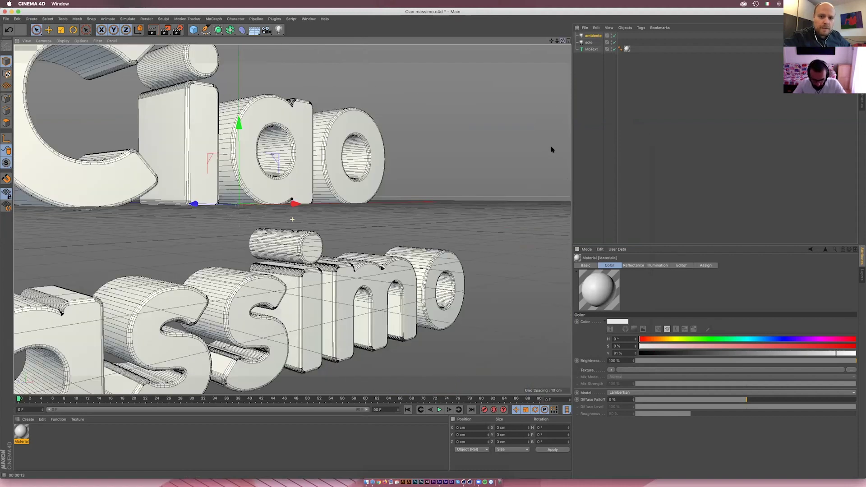
left_click_drag(551, 149, 551, 150)
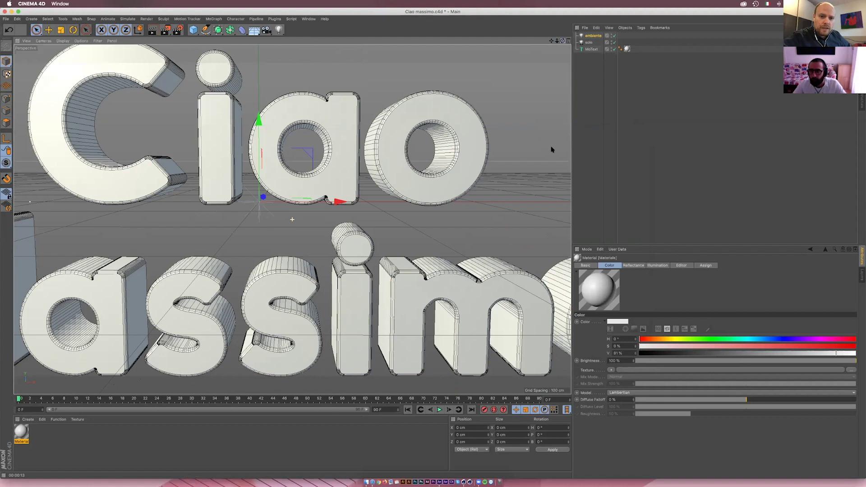
scroll(551, 149, "down", 5)
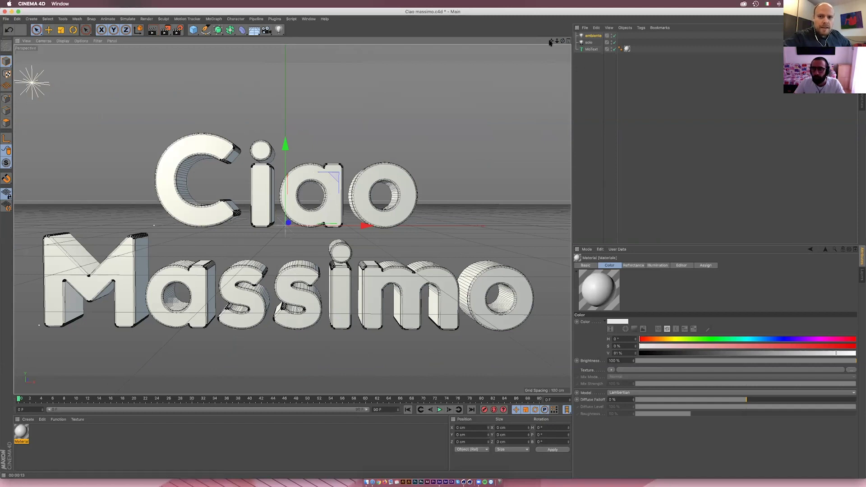
mouse_move(563, 43)
left_mouse_down()
mouse_move(548, 45)
mouse_move(564, 43)
left_mouse_up()
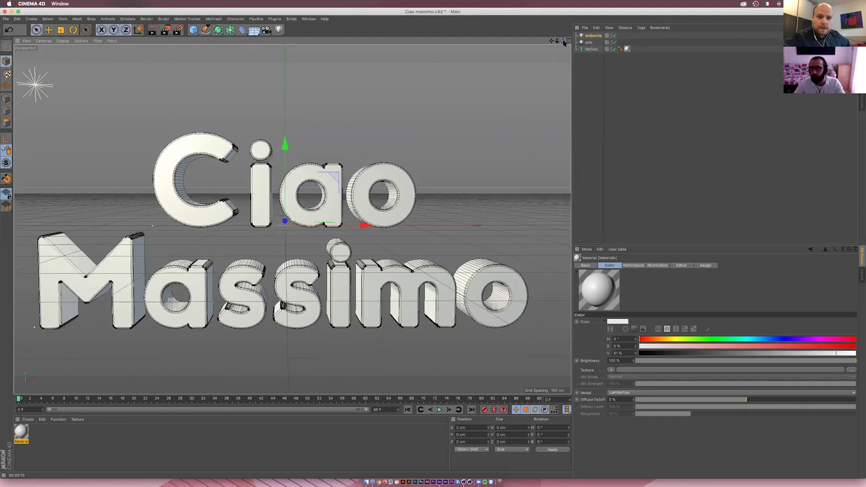
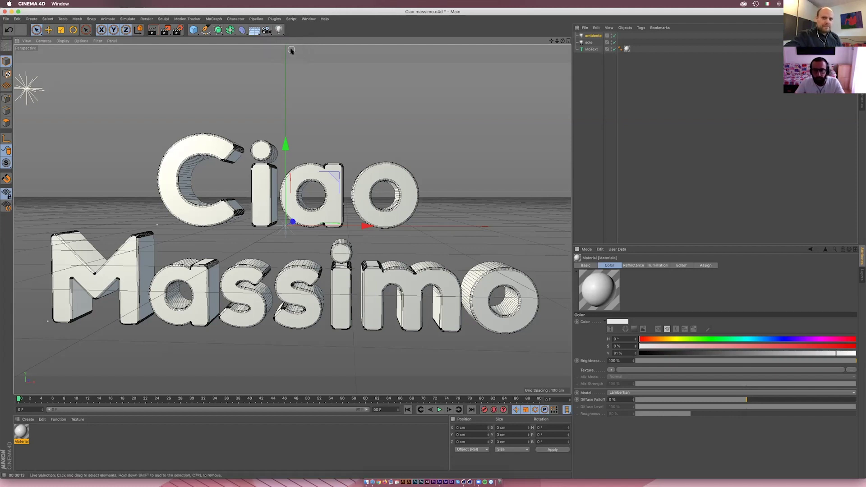
- Add a Plain effector from the MoGraph Effector menu
left_click(219, 20)
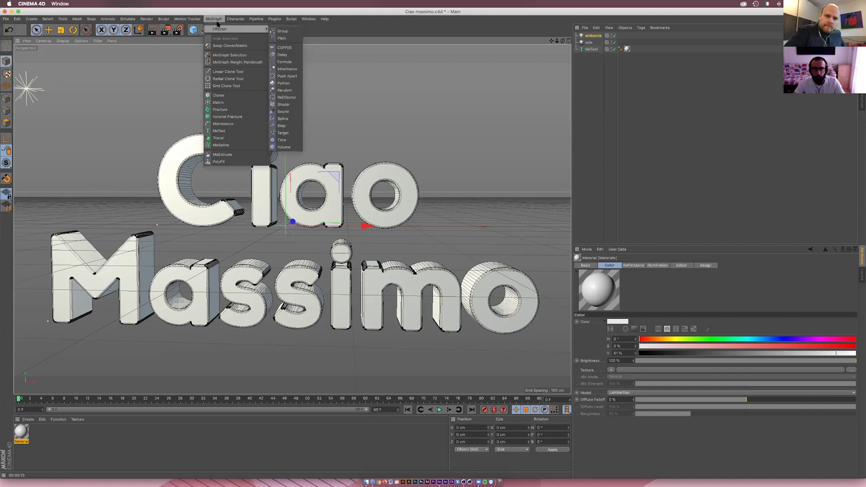
mouse_move(230, 29)
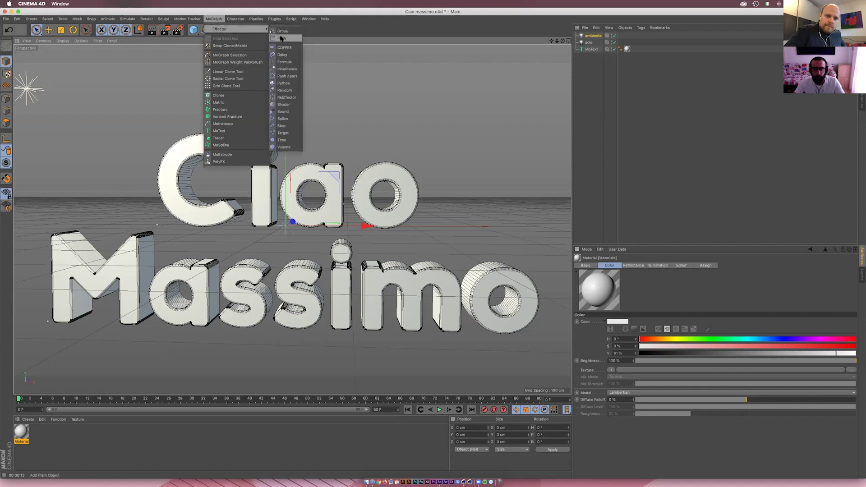
left_click(281, 39)
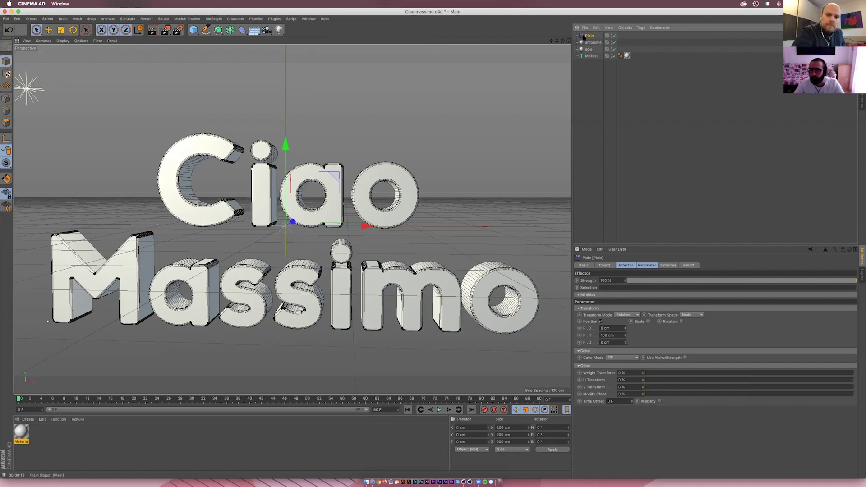
- Drop the Plain effector into the MoText's Words effects list
left_click(591, 56)
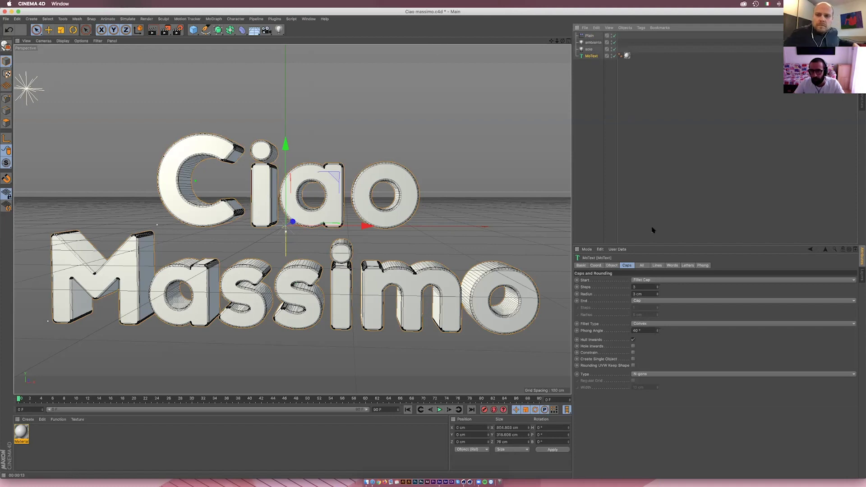
left_click(657, 265)
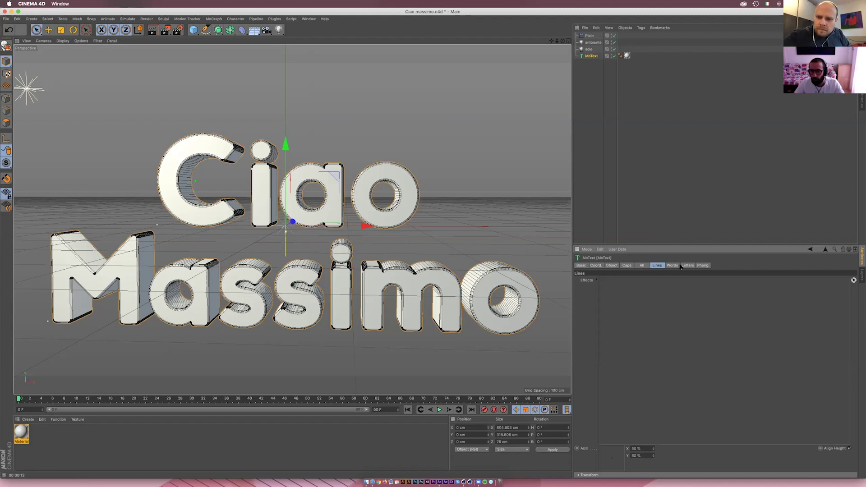
left_click(672, 266)
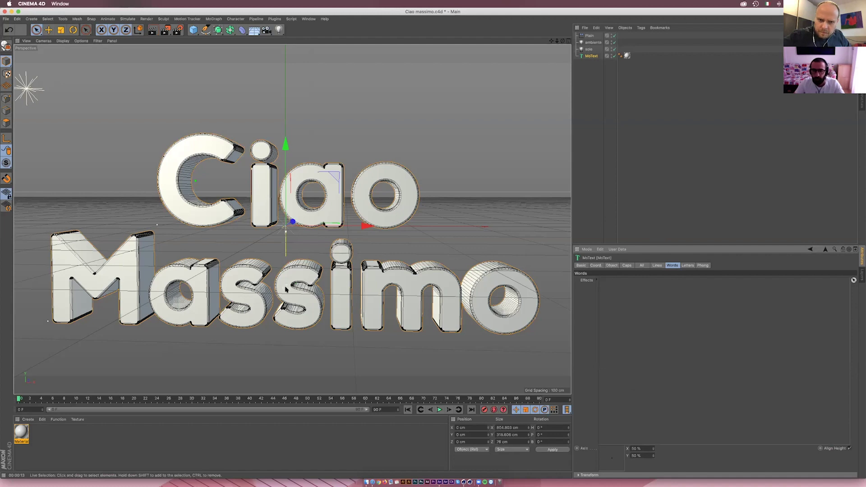
left_click(587, 37)
left_click_drag(588, 37, 673, 294)
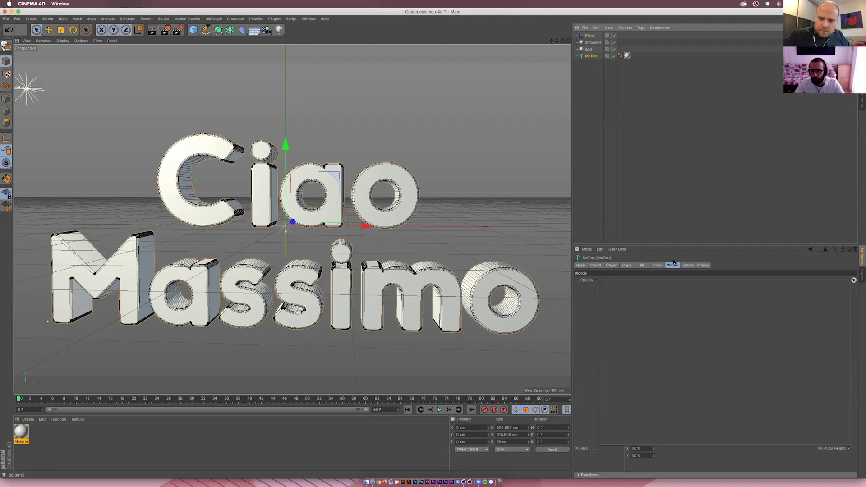
left_click_drag(588, 37, 660, 299)
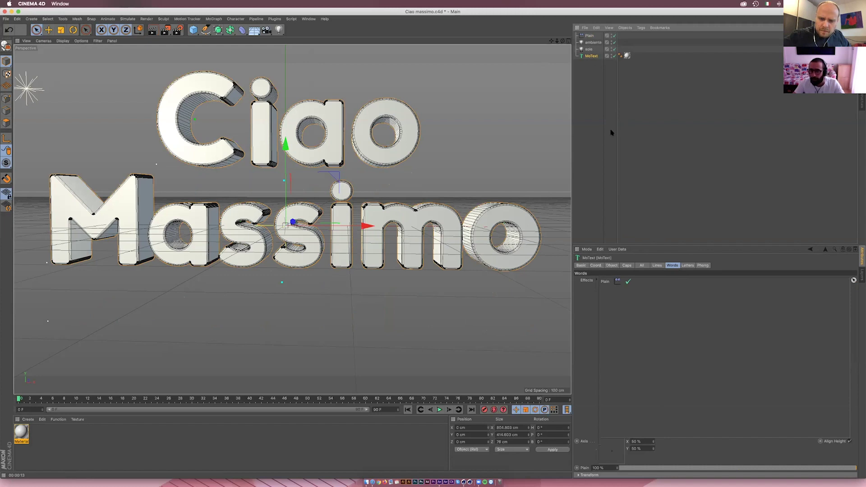
left_click(597, 220)
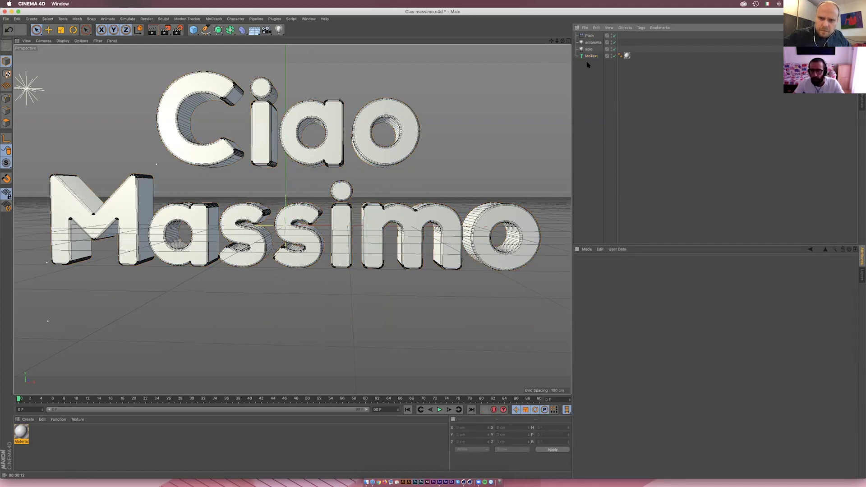
- Undo the Words link, delete the old Plain effector, and reselect MoText
key("ctrl+z")
key("ctrl+z")
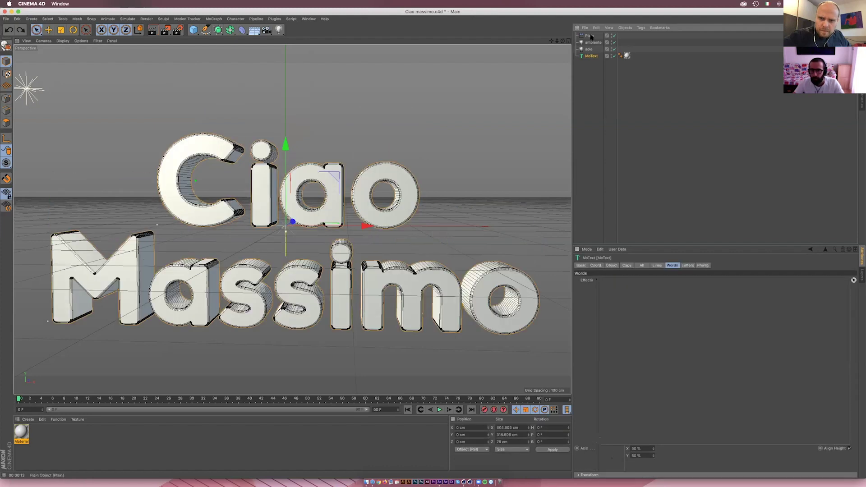
left_click(591, 36)
key("Delete")
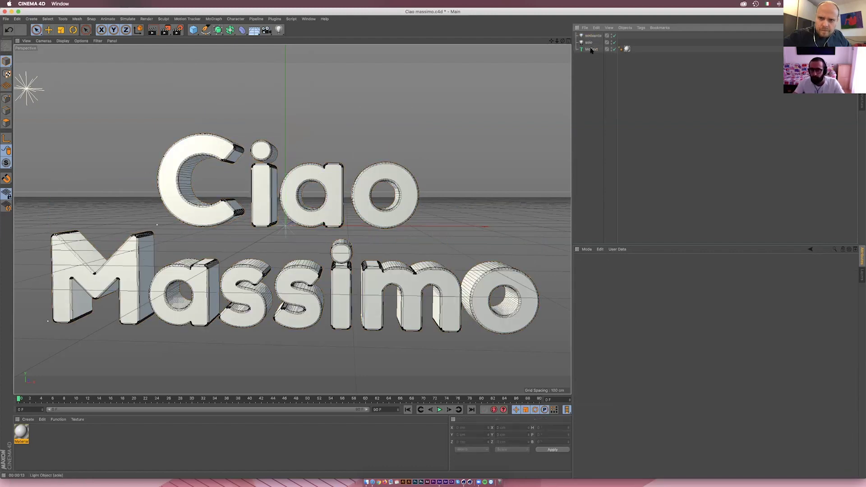
left_click(590, 50)
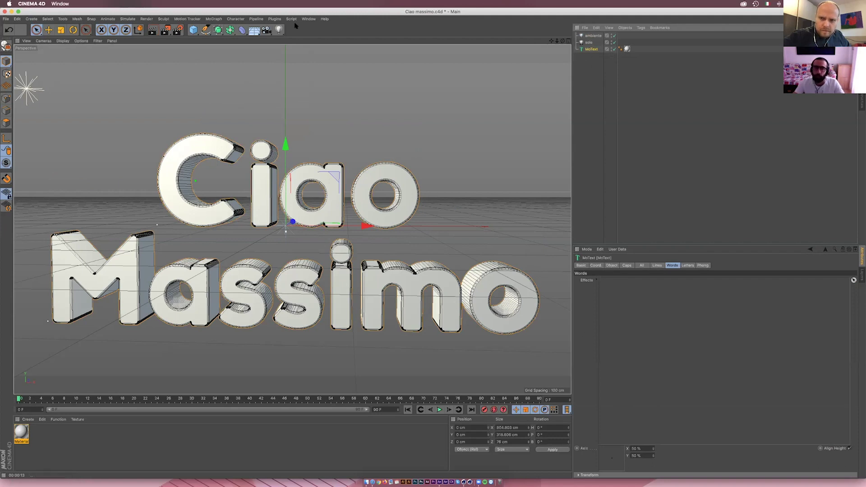
- Add a new Plain effector to MoText and check its Letters effects list
left_click(231, 20)
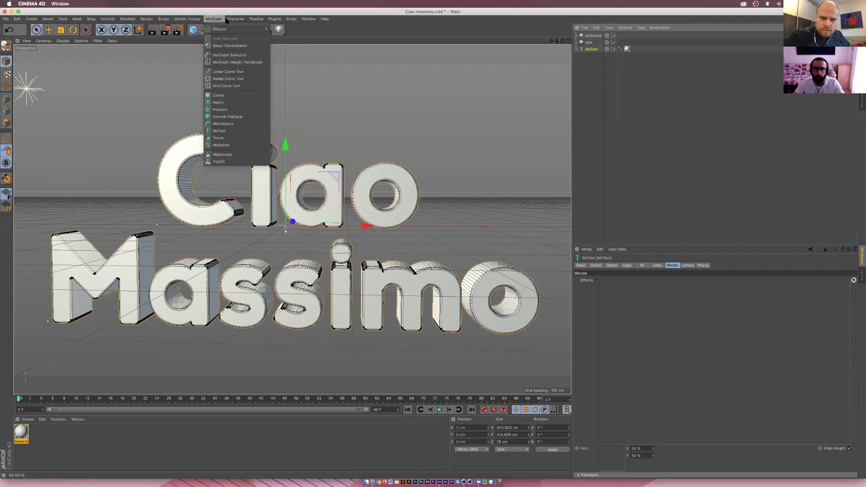
mouse_move(223, 28)
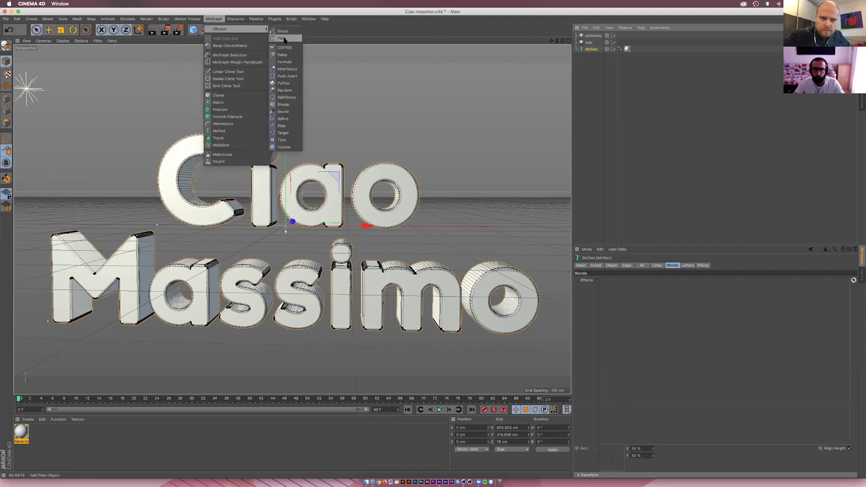
left_click(283, 38)
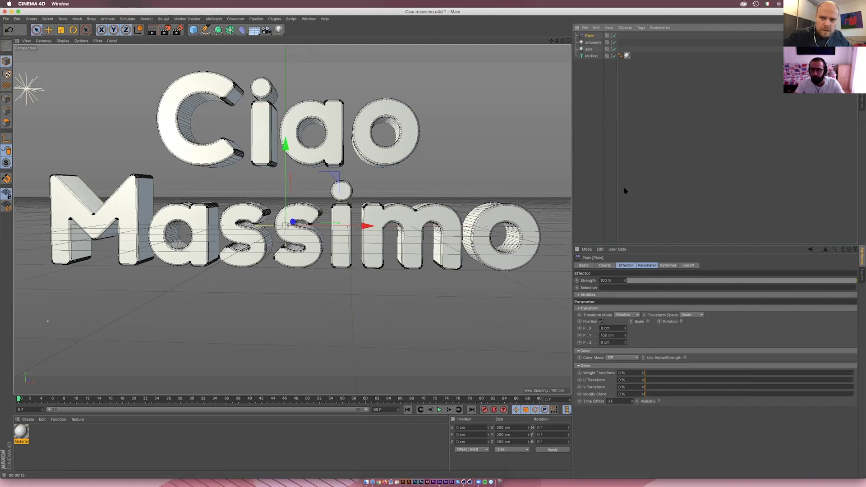
left_click(592, 56)
left_click(672, 265)
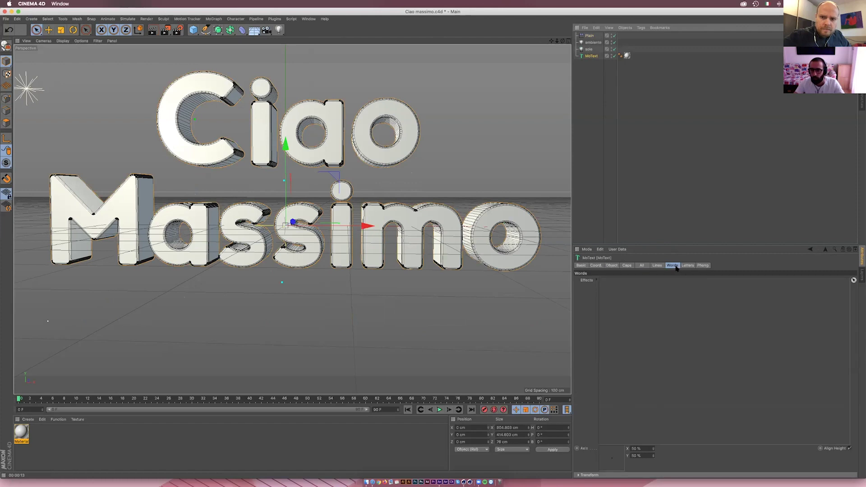
left_click(687, 265)
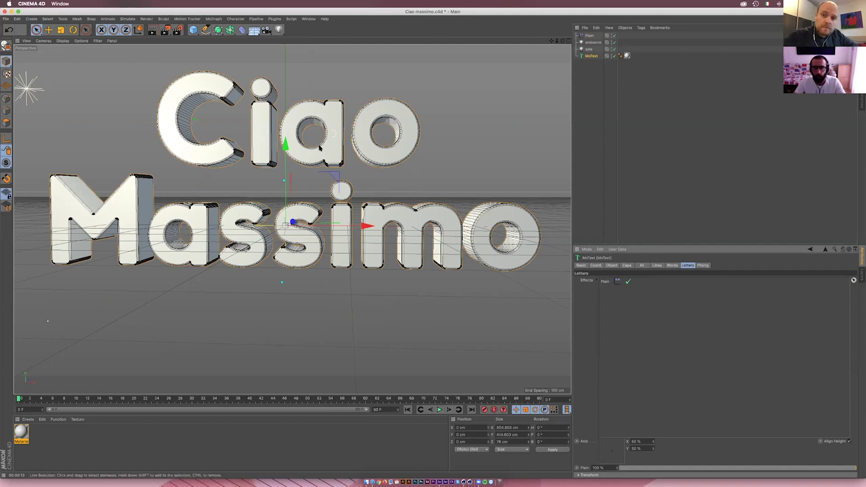
- Select the Plain effector and inspect its 100 cm P.Y offset
left_click(627, 266)
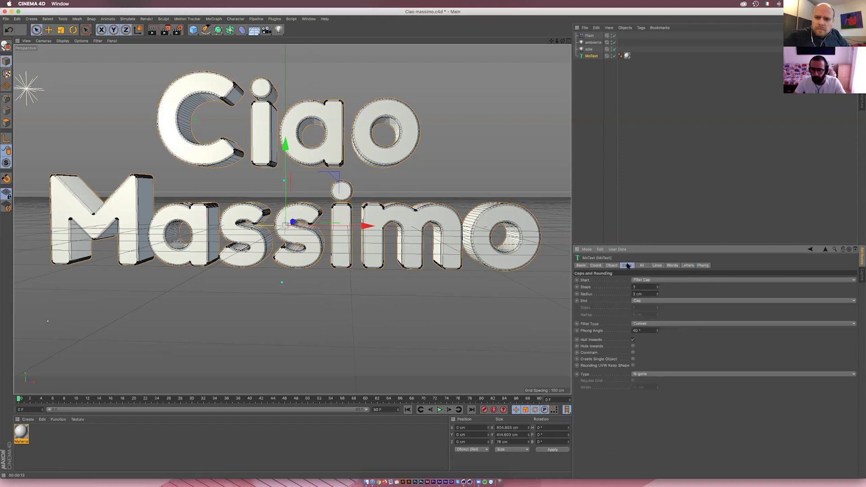
left_click(612, 266)
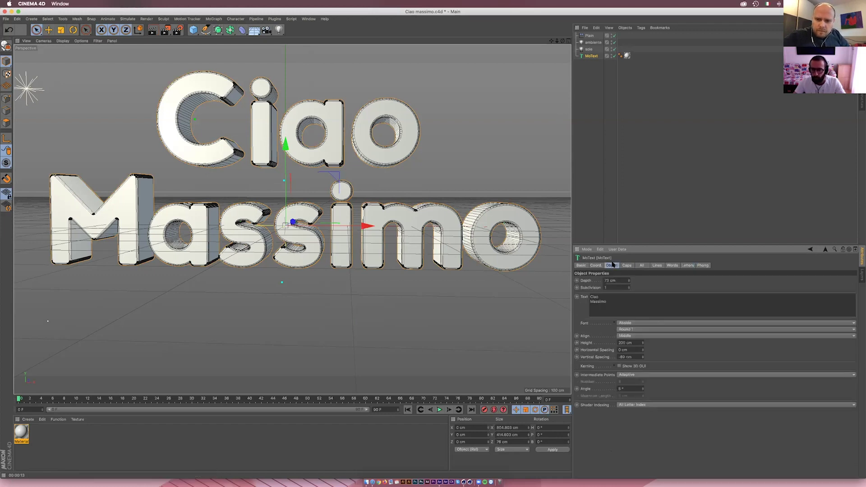
left_click(589, 36)
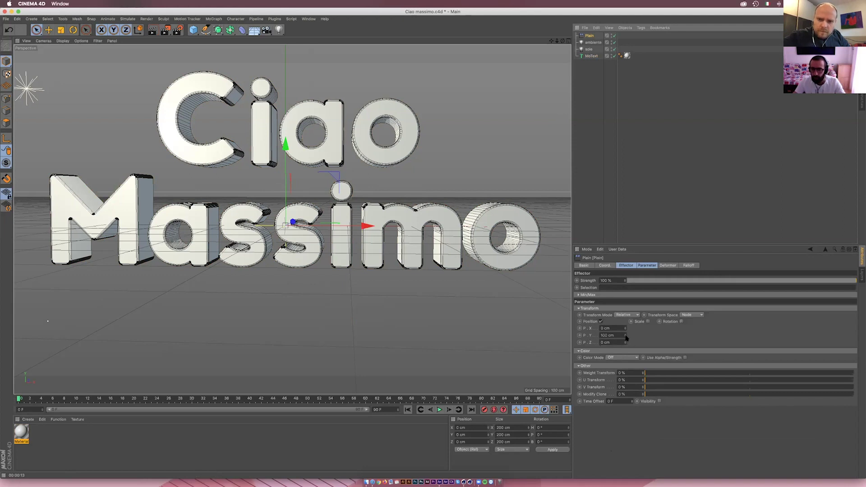
mouse_move(625, 335)
left_mouse_down()
mouse_move(667, 336)
mouse_move(595, 336)
mouse_move(619, 335)
left_mouse_up()
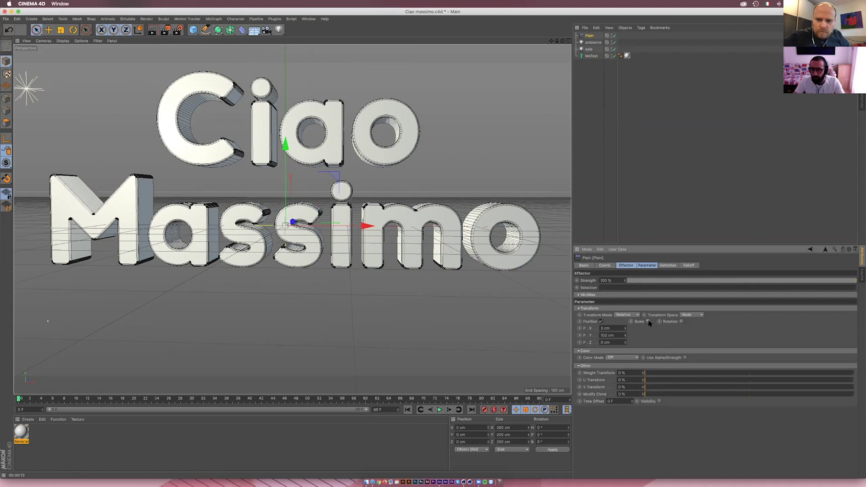
- Toggle the Plain's Scale and Rotation on, then off again, keeping position only
left_click(648, 321)
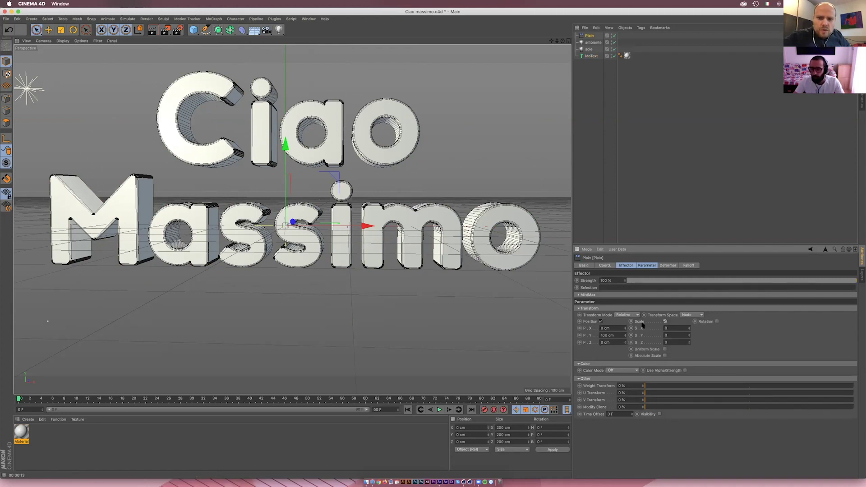
left_click(717, 321)
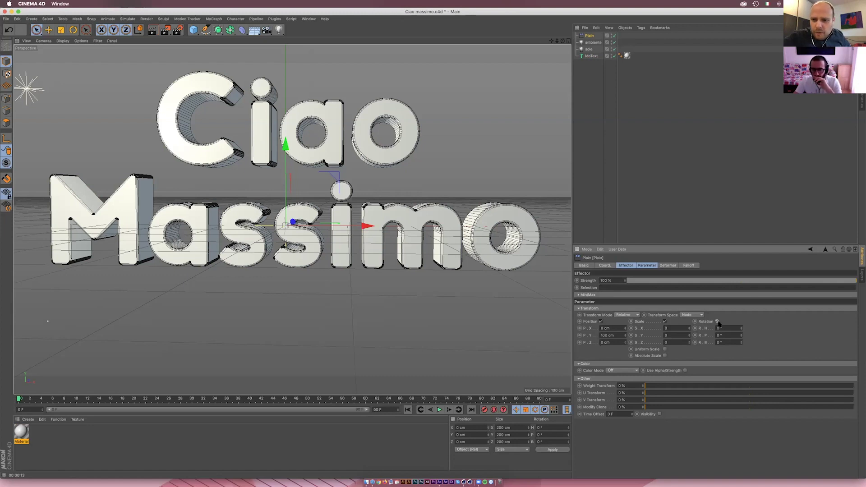
left_click(717, 321)
left_click(665, 321)
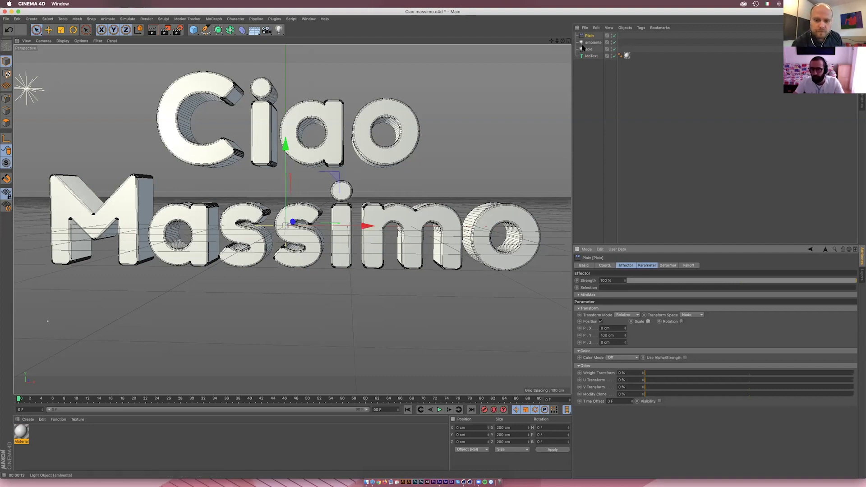
left_click(590, 56)
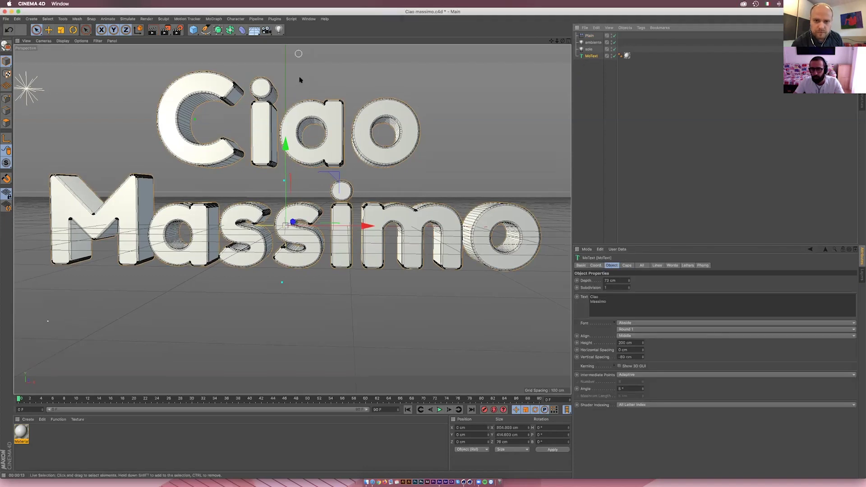
left_click(588, 36)
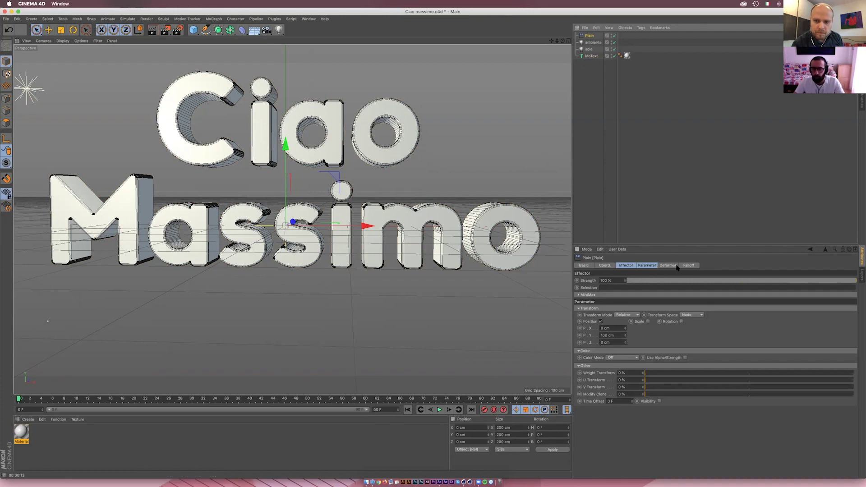
- Set the Plain effector's falloff shape to Linear with -X orientation
left_click(690, 267)
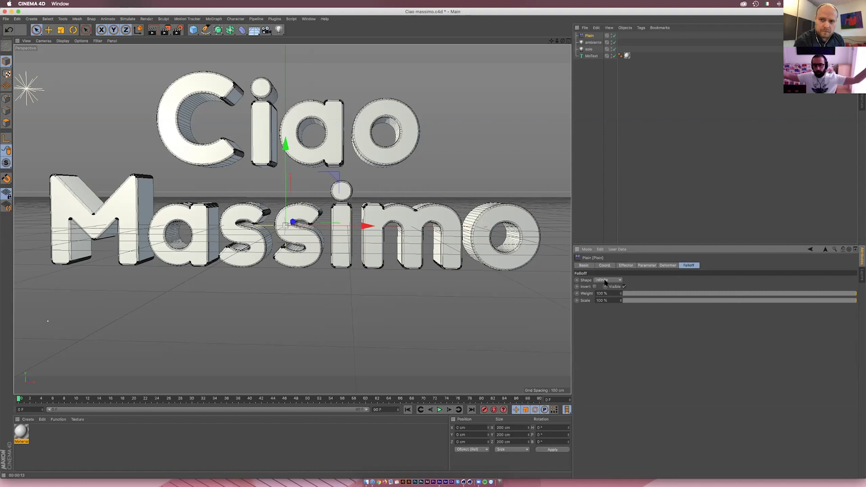
left_click(605, 280)
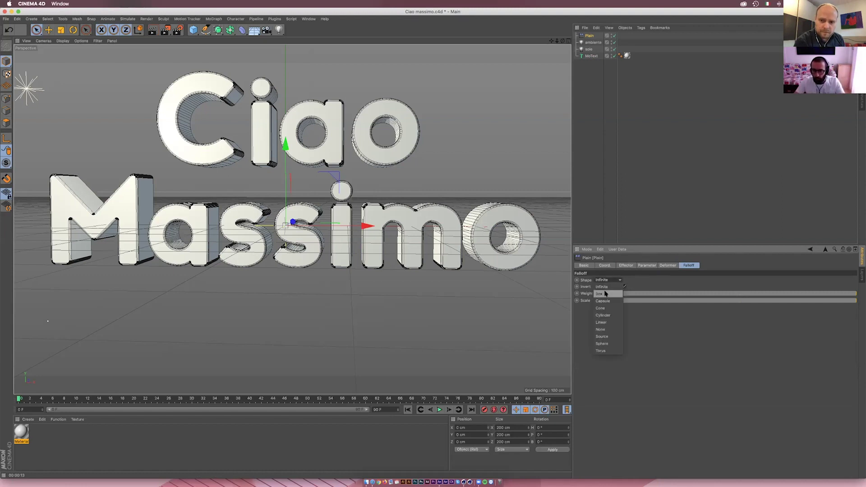
left_click(602, 322)
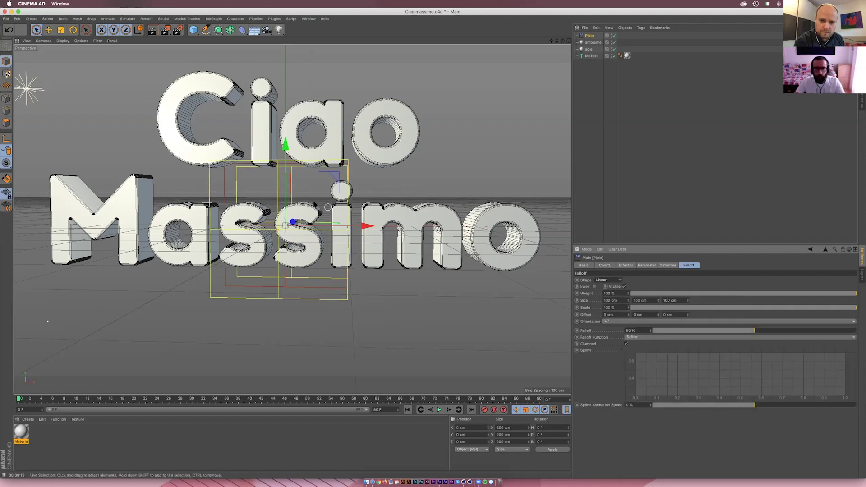
mouse_move(351, 205)
left_mouse_down("alt")
mouse_move(379, 204)
mouse_move(305, 222)
mouse_move(378, 203)
mouse_move(621, 323)
left_mouse_up("alt")
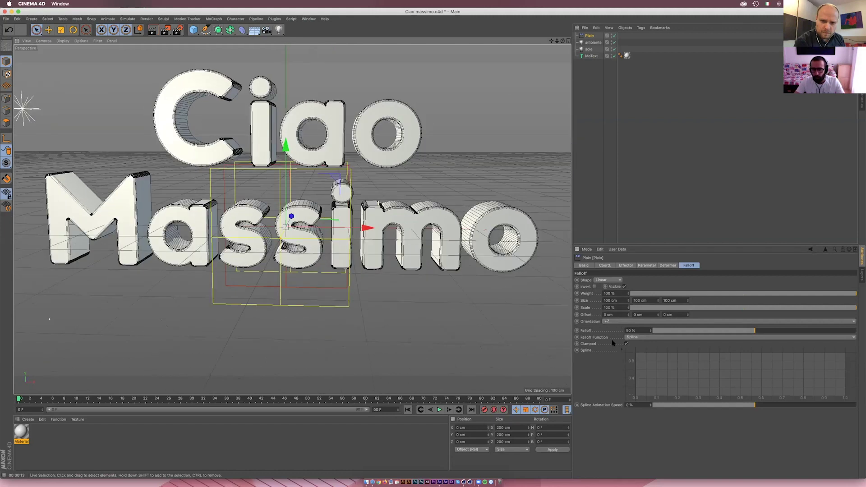
left_click(614, 321)
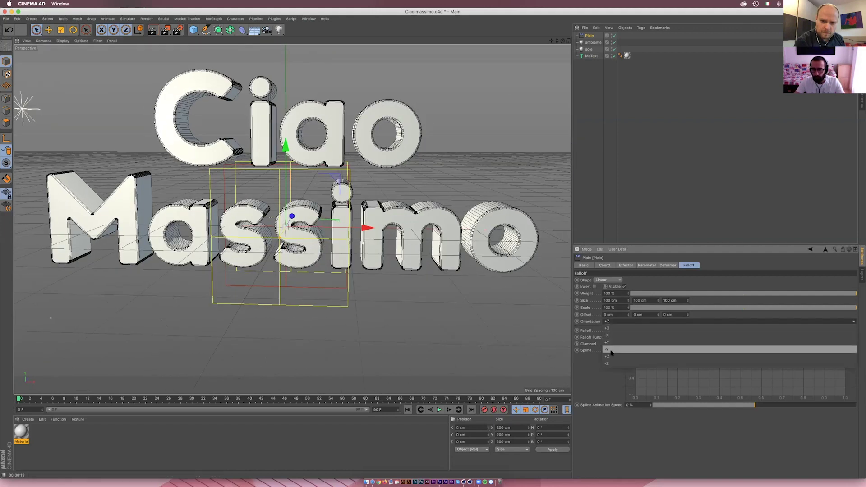
left_click(612, 350)
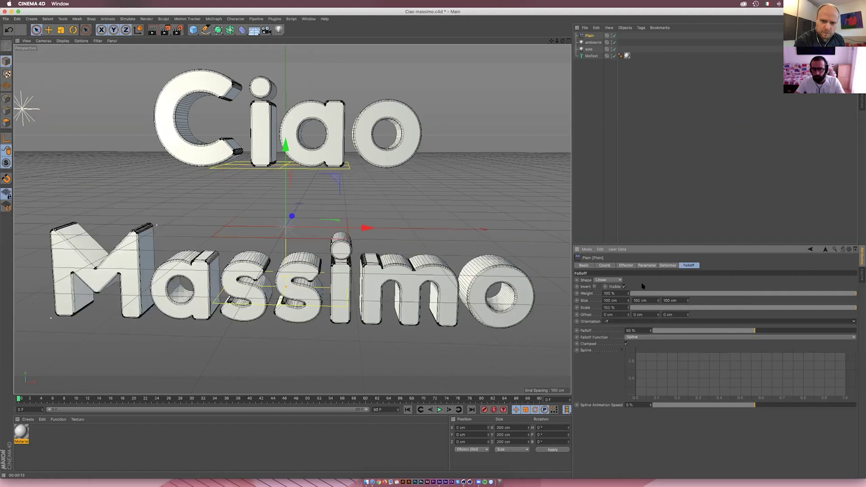
left_click(631, 322)
left_click(627, 337)
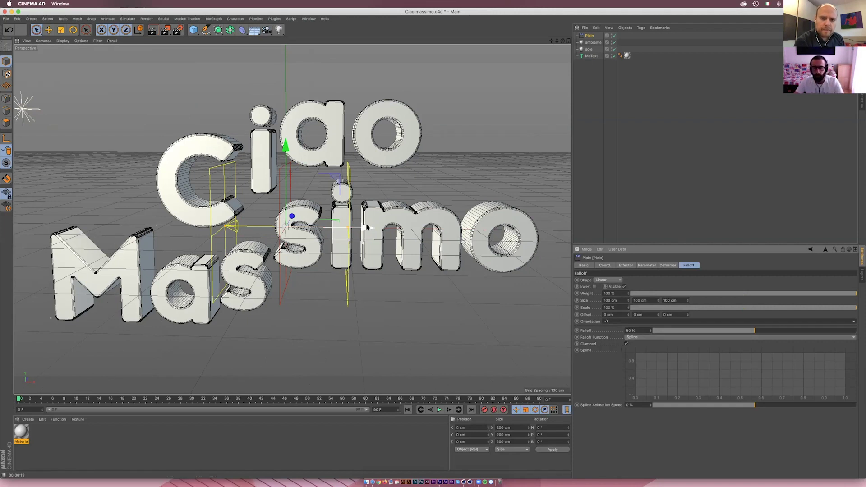
- Try rotating the effector and raising falloff to 52%, undoing both
key("r")
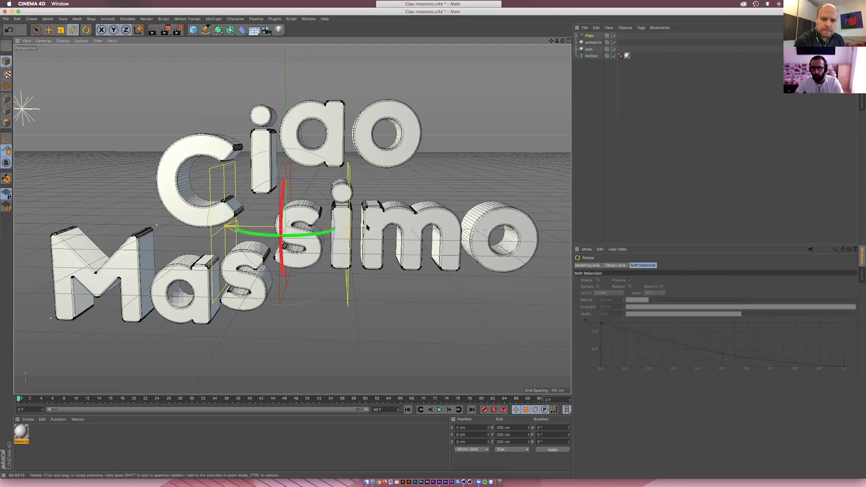
mouse_move(295, 233)
left_mouse_down()
mouse_move(332, 231)
mouse_move(284, 212)
mouse_move(373, 199)
mouse_move(230, 203)
mouse_move(373, 200)
mouse_move(298, 214)
left_mouse_up()
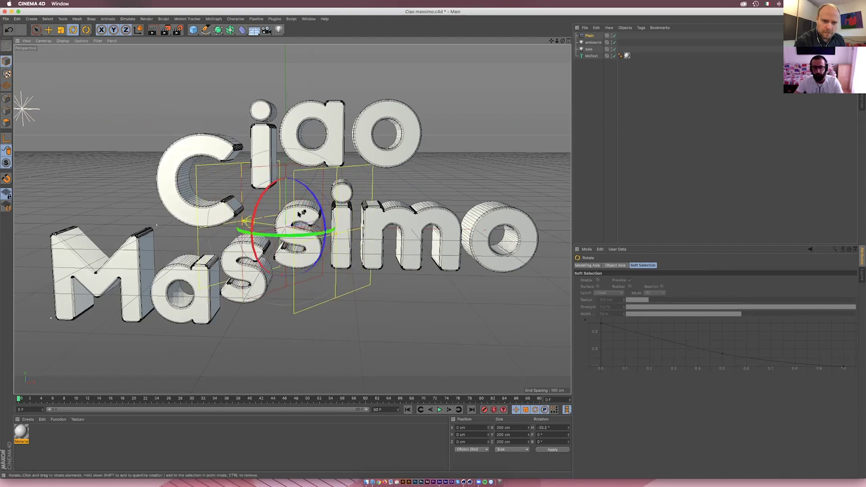
key("ctrl+z")
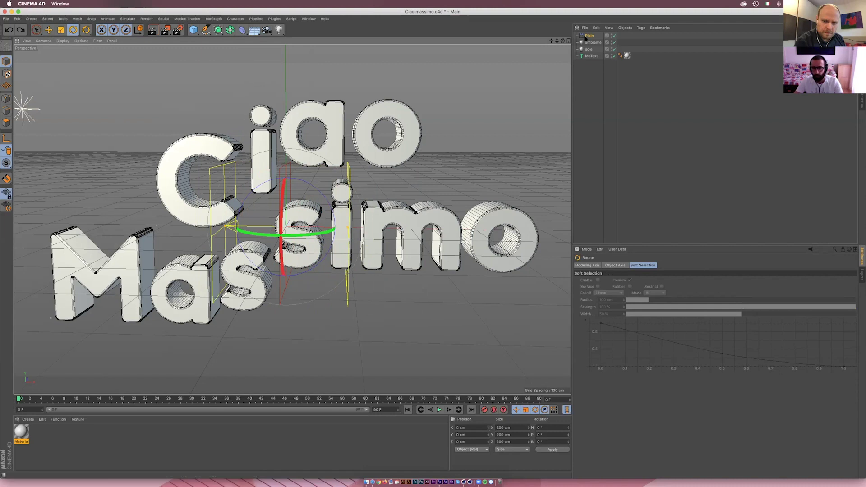
left_click(586, 36)
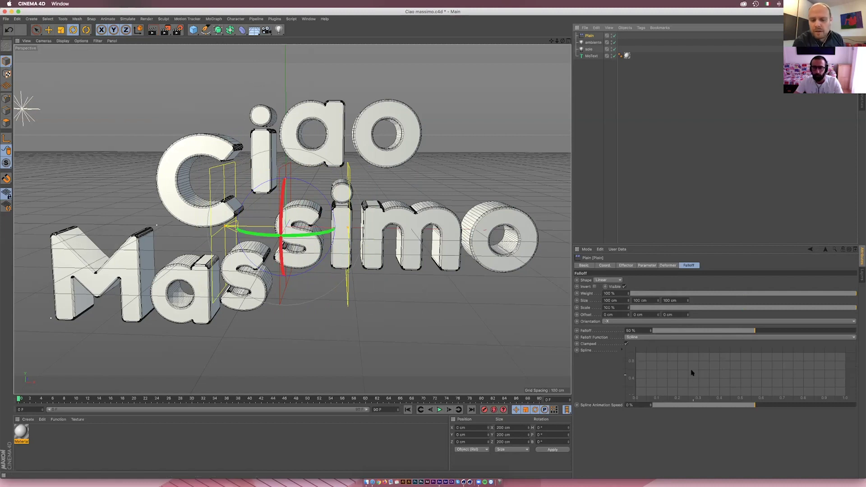
left_click_drag(697, 332, 719, 332)
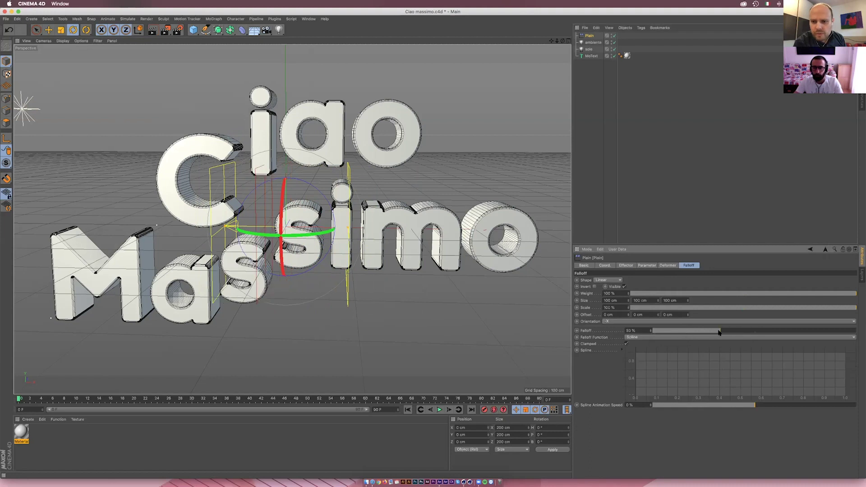
key("ctrl+z")
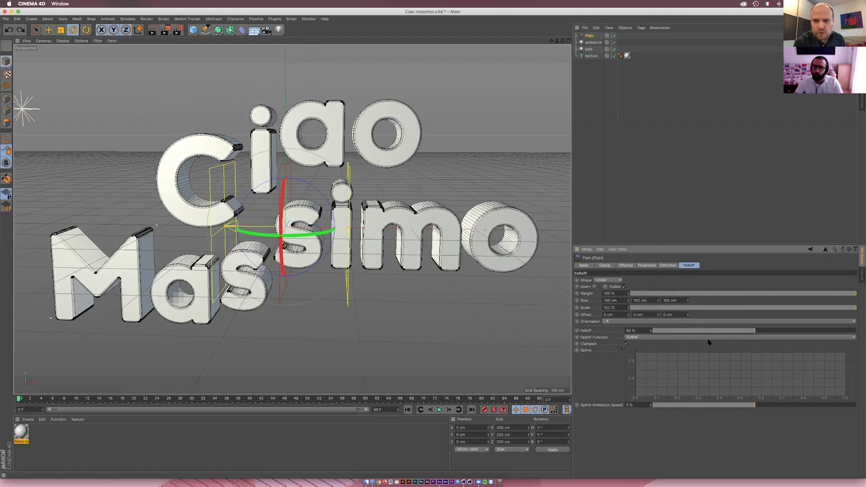
- Compare MoText's Letters and Words effects, testing an X move and undoing it
left_click(590, 56)
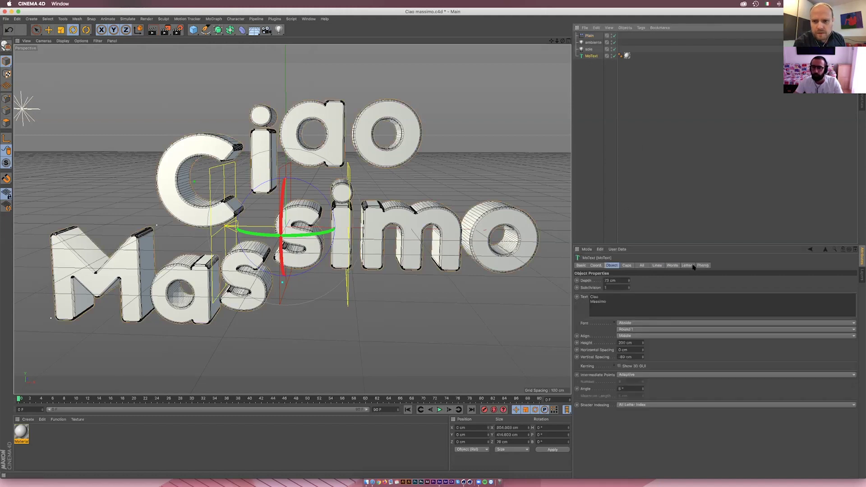
left_click(689, 265)
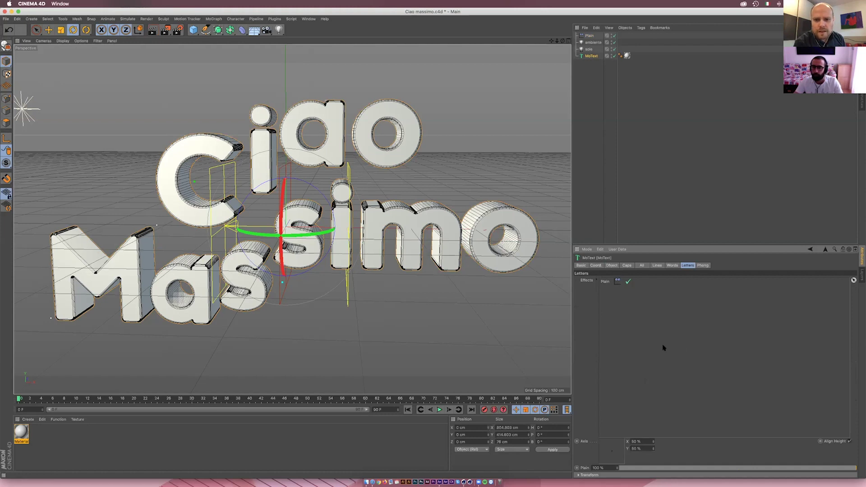
left_click(672, 265)
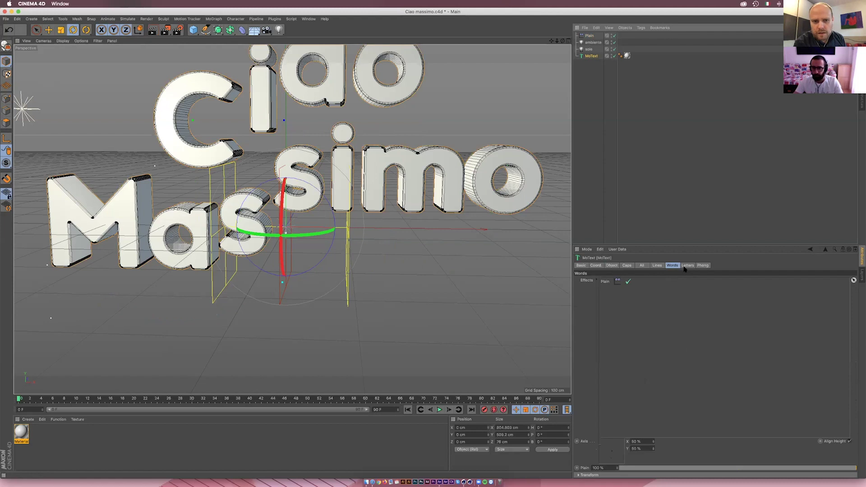
key("ctrl+z")
key("e")
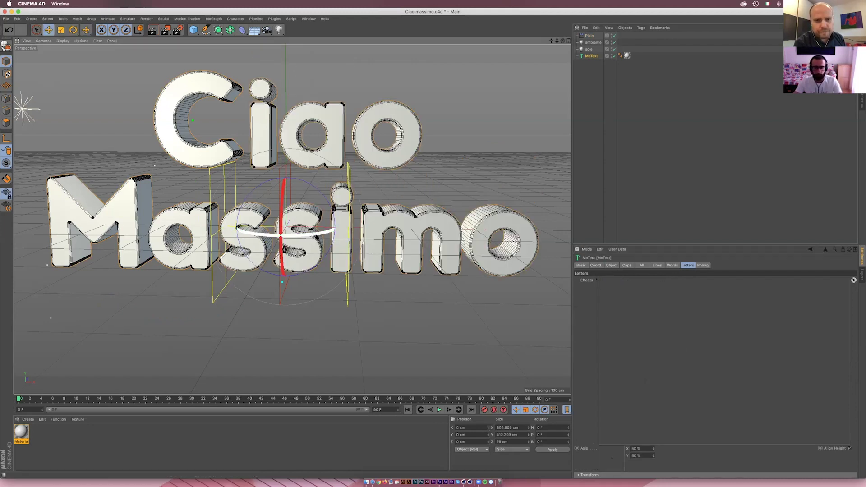
left_click_drag(289, 230, 249, 230)
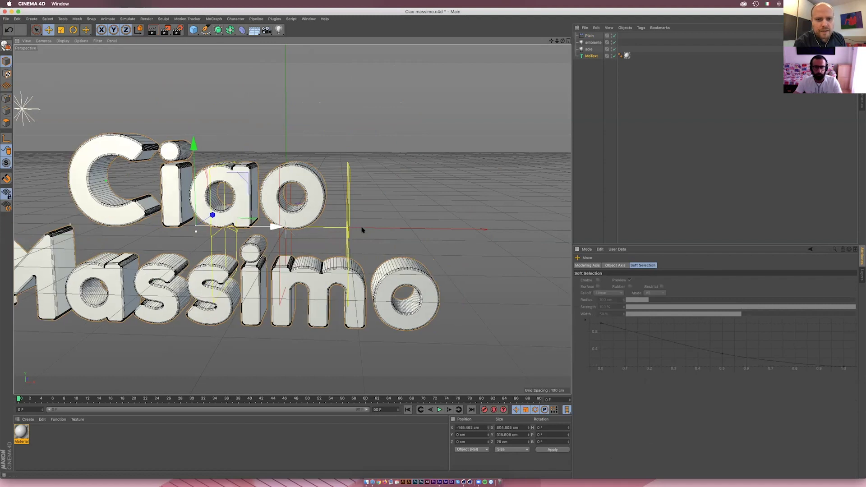
key("ctrl+z")
key("ctrl+z")
key("ctrl+z")
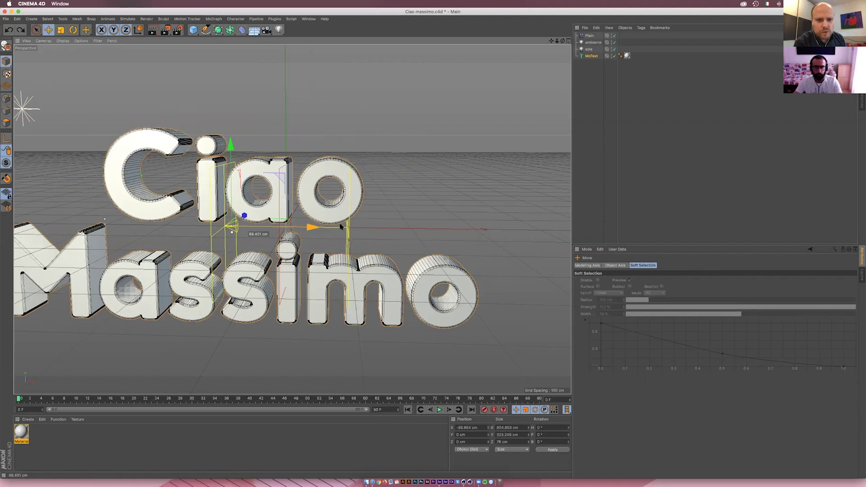
key("ctrl+z")
key("ctrl+z")
- Drag MoText along X, undo the moves, and return to its Words effects
mouse_move(443, 229)
left_mouse_down()
mouse_move(86, 211)
mouse_move(378, 230)
mouse_move(161, 198)
left_mouse_up()
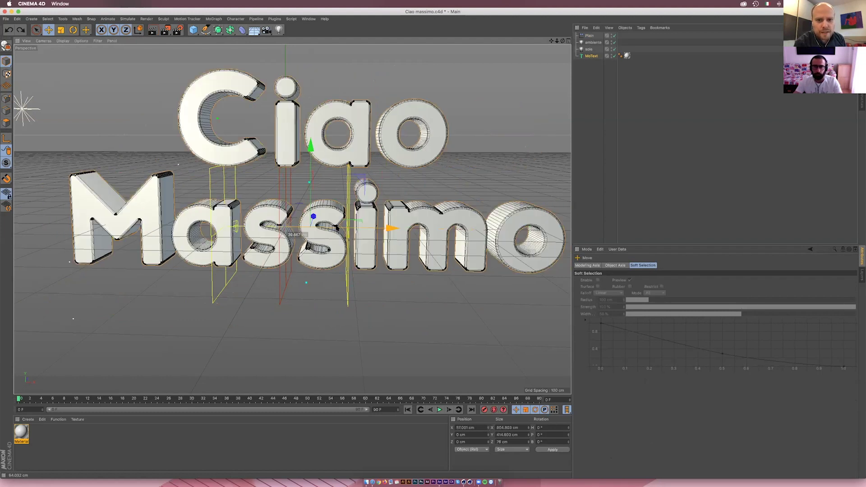
left_click_drag(243, 167, 510, 193)
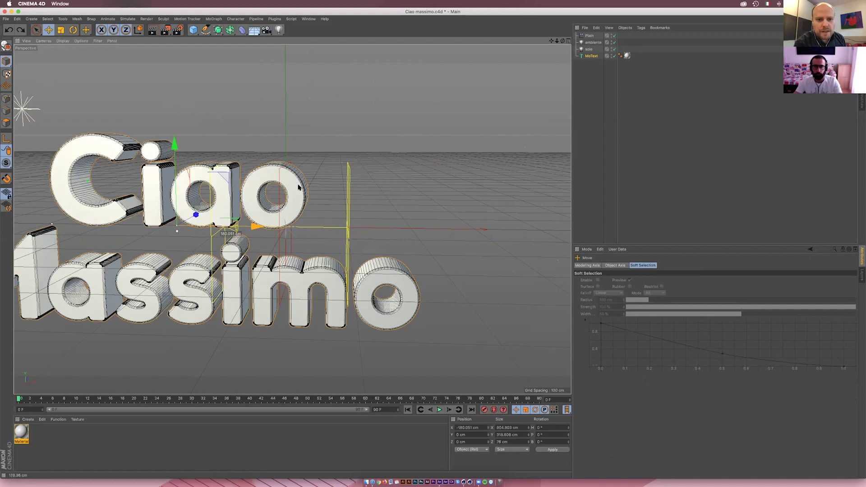
left_click(589, 35)
key("ctrl+z")
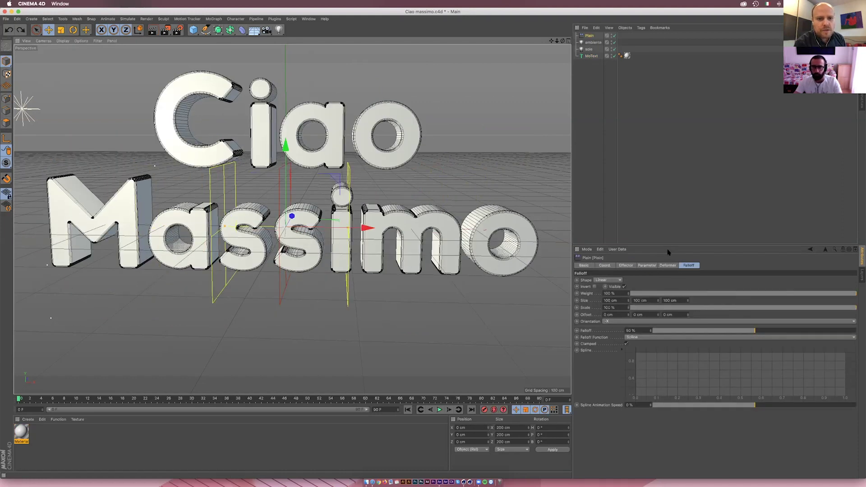
key("ctrl+z")
left_click(661, 266)
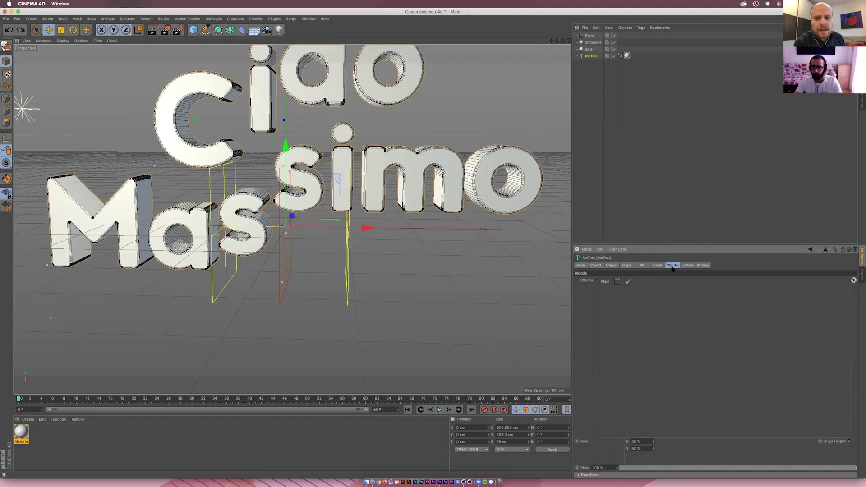
left_click(672, 265)
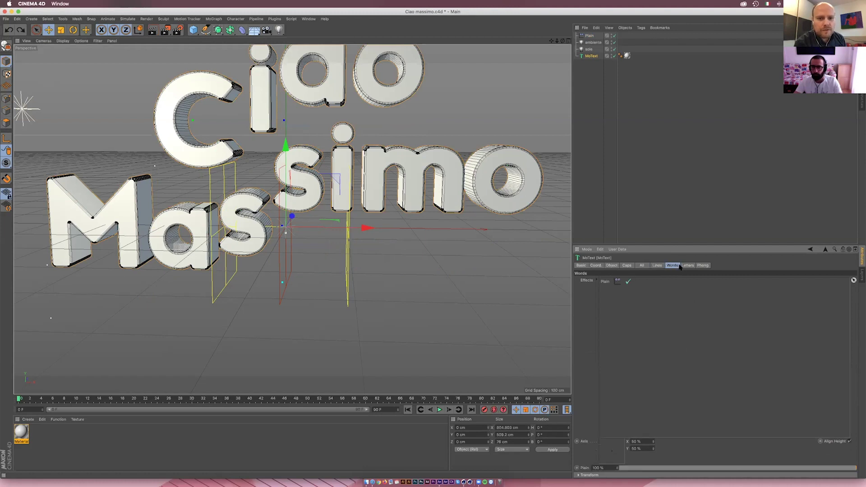
left_click(688, 266)
left_click(672, 265)
- Set the Plain falloff to 0% and drag the effector left across the letters
left_click(687, 266)
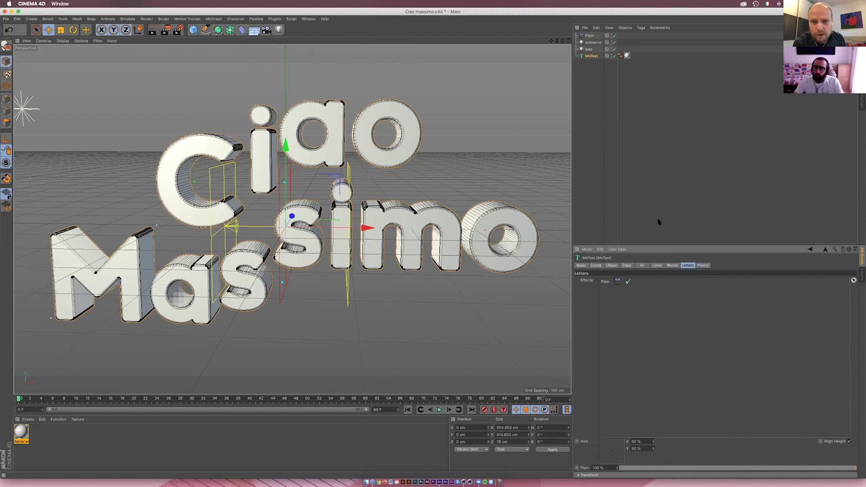
left_click(590, 35)
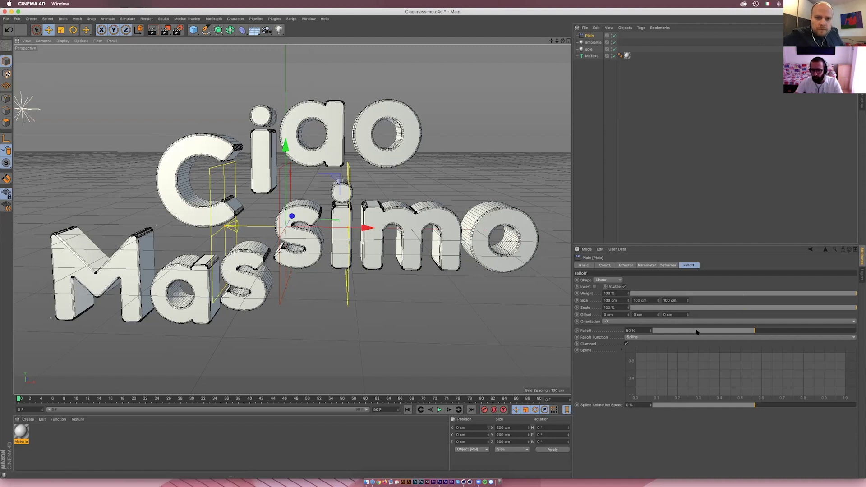
mouse_move(756, 331)
left_mouse_down()
mouse_move(725, 331)
mouse_move(830, 331)
mouse_move(643, 336)
left_mouse_up()
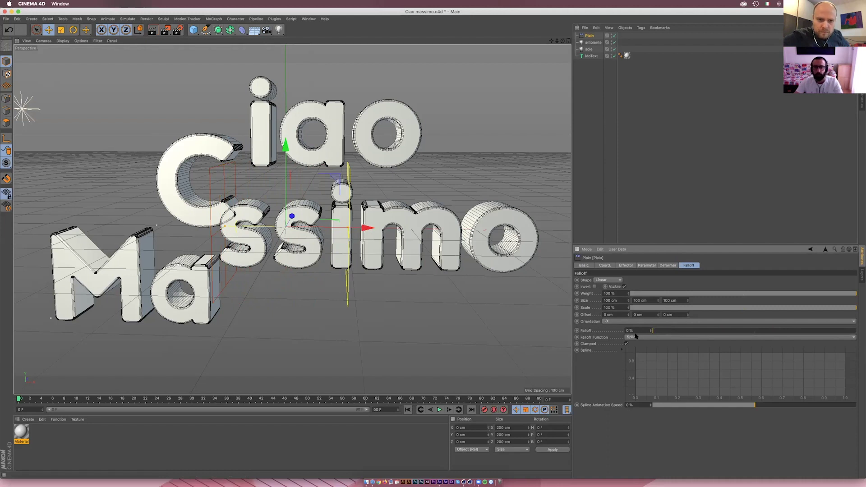
mouse_move(365, 228)
left_mouse_down()
mouse_move(283, 227)
mouse_move(477, 261)
mouse_move(269, 251)
mouse_move(543, 270)
left_mouse_up()
- Sweep the Plain across the text, set falloff to 70%, and park it at X -588 cm
mouse_move(325, 230)
left_mouse_down()
mouse_move(292, 267)
mouse_move(562, 273)
left_mouse_up()
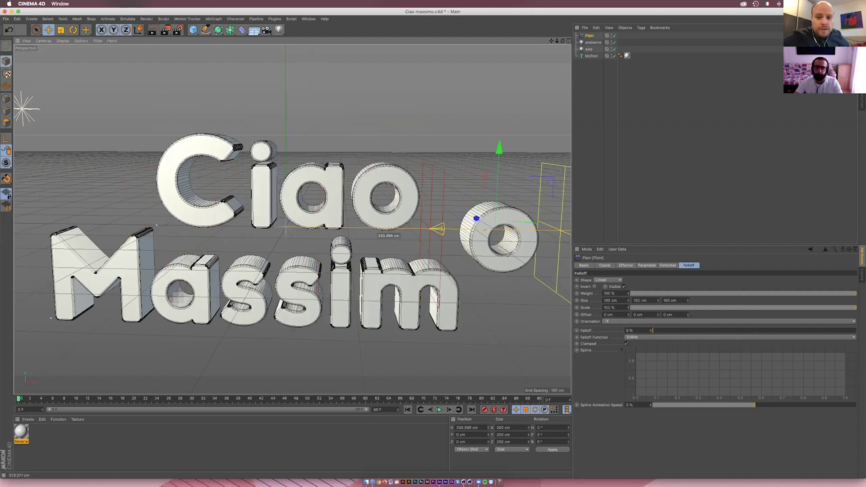
mouse_move(561, 274)
left_mouse_down()
mouse_move(357, 261)
mouse_move(532, 264)
mouse_move(445, 263)
left_mouse_up()
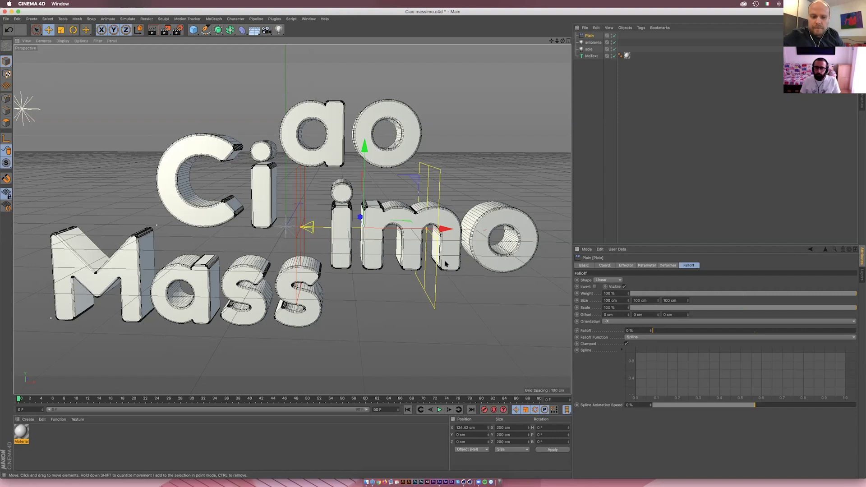
left_click_drag(445, 229, 395, 229)
left_click_drag(653, 330, 795, 332)
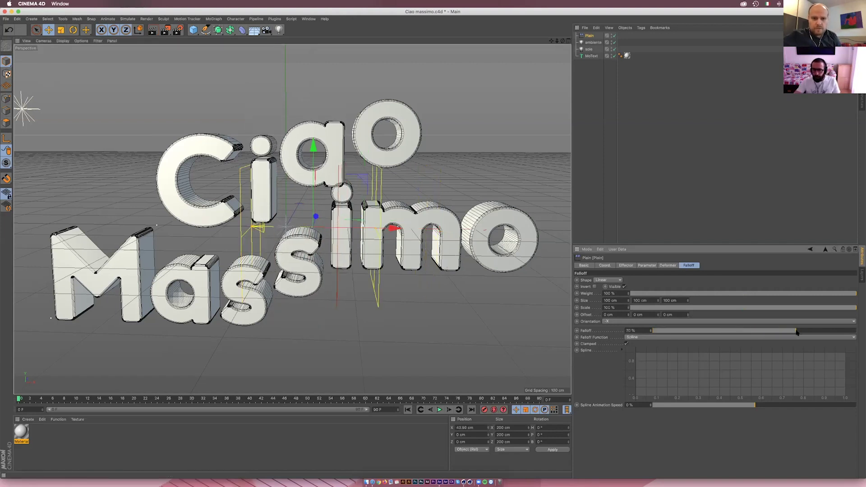
mouse_move(393, 227)
left_mouse_down()
mouse_move(40, 230)
mouse_move(224, 260)
mouse_move(122, 276)
mouse_move(496, 299)
mouse_move(31, 284)
left_mouse_up()
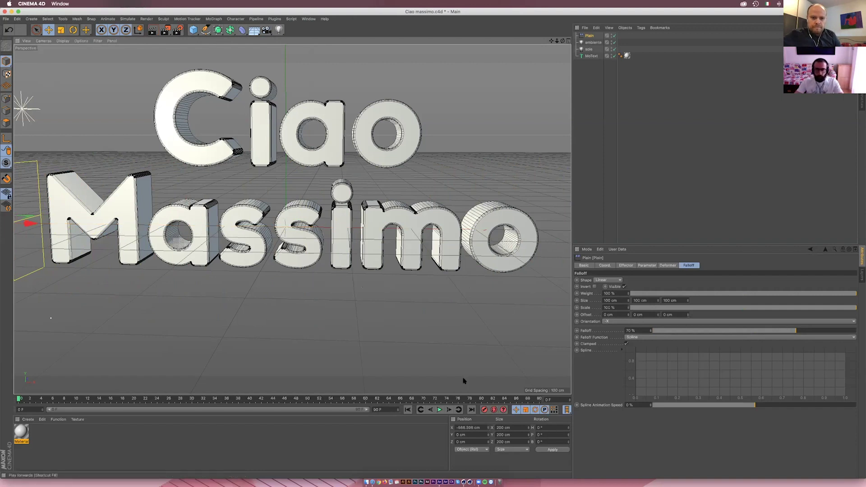
middle_click_drag(51, 318, 138, 317, "alt")
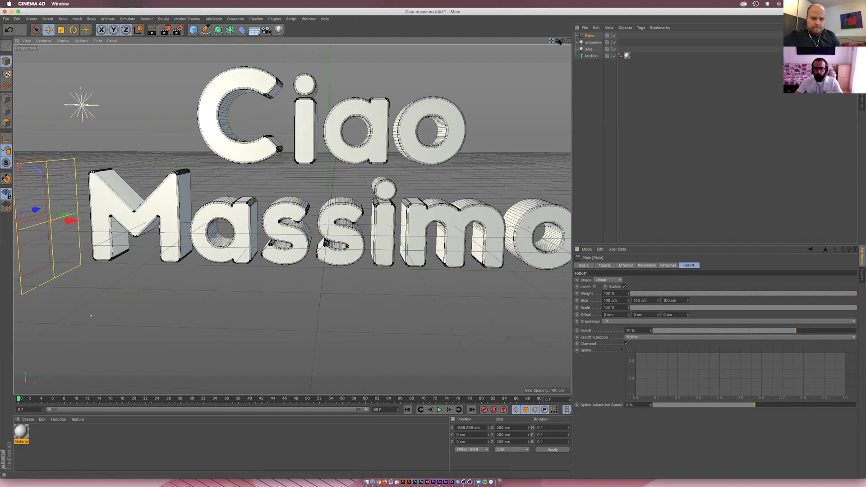
middle_click_drag(280, 270, 196, 314, "alt")
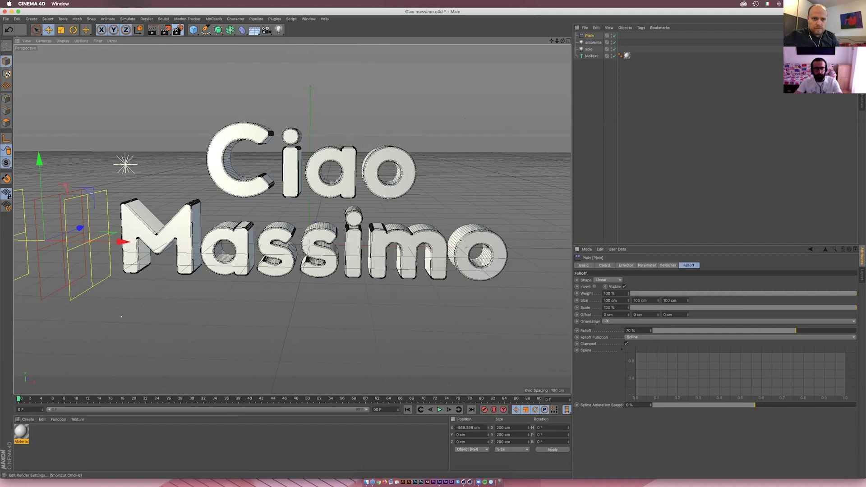
- Set the render output to 25 fps, 1920 width and 1080 height
left_click(178, 30)
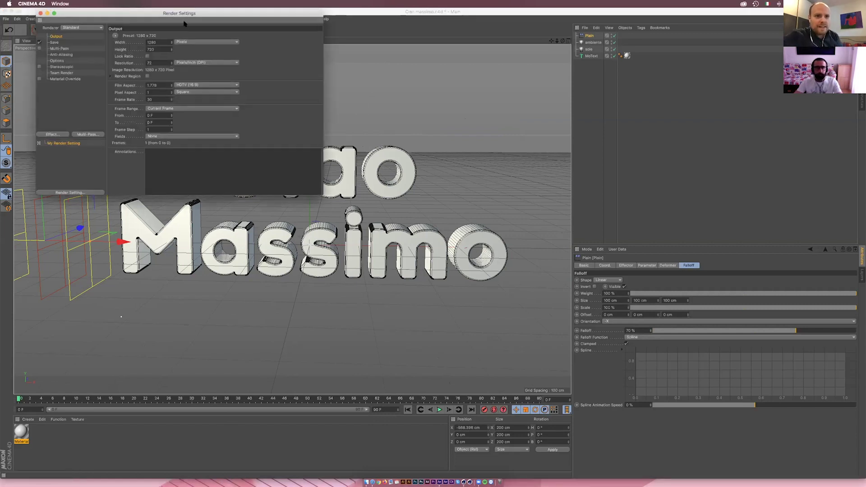
left_click_drag(176, 17, 324, 80)
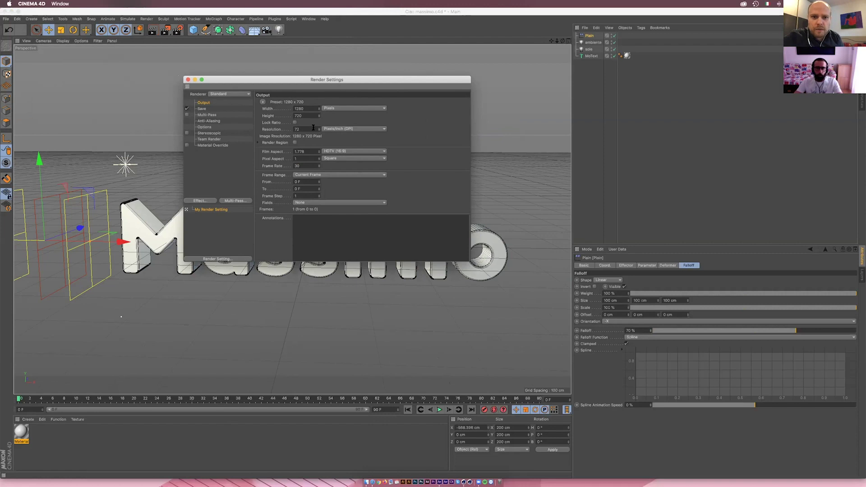
left_click(303, 165)
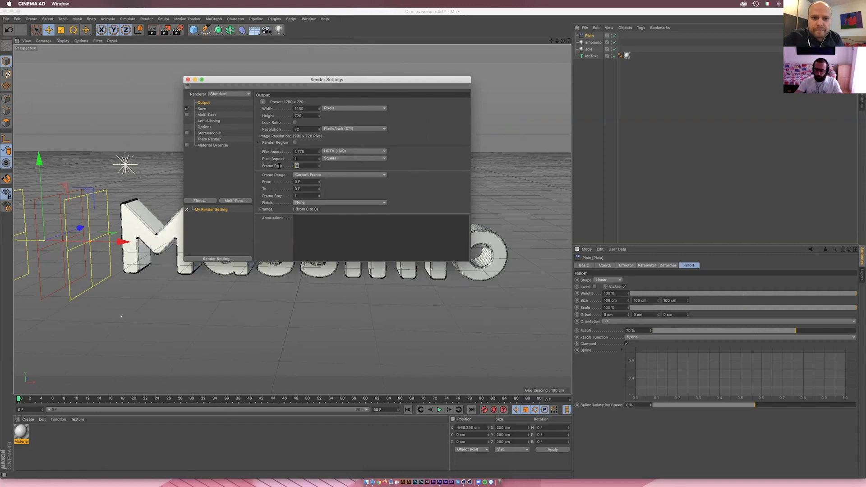
type("25")
key("Return")
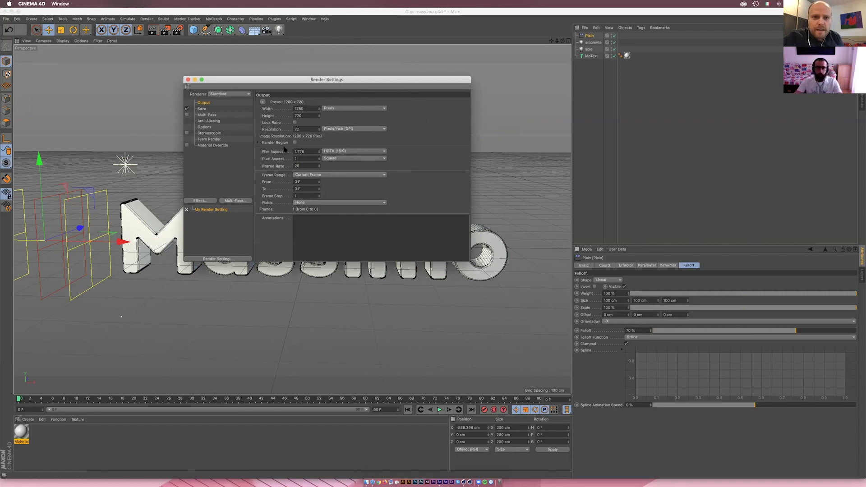
left_click(306, 109)
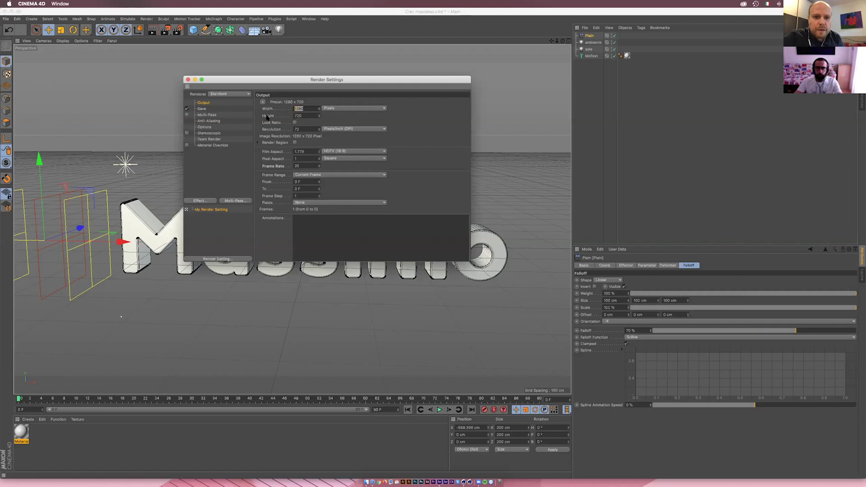
type("19")
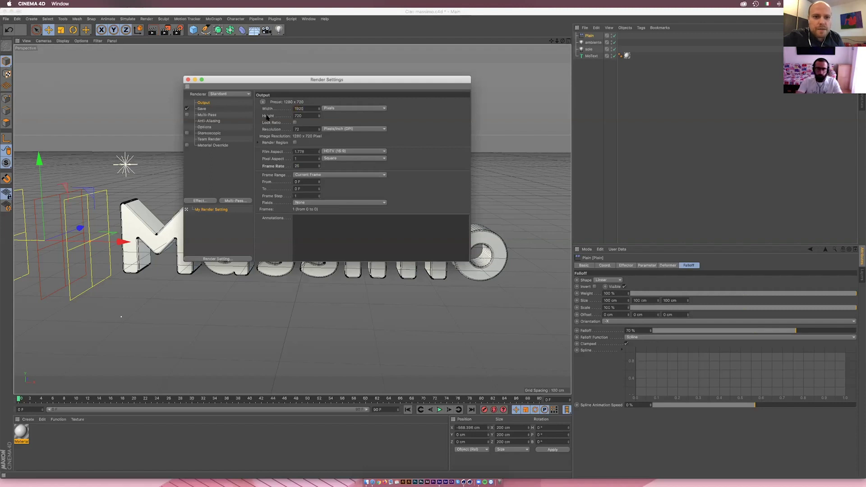
key("Return")
left_click(300, 116)
type("1080")
key("Return")
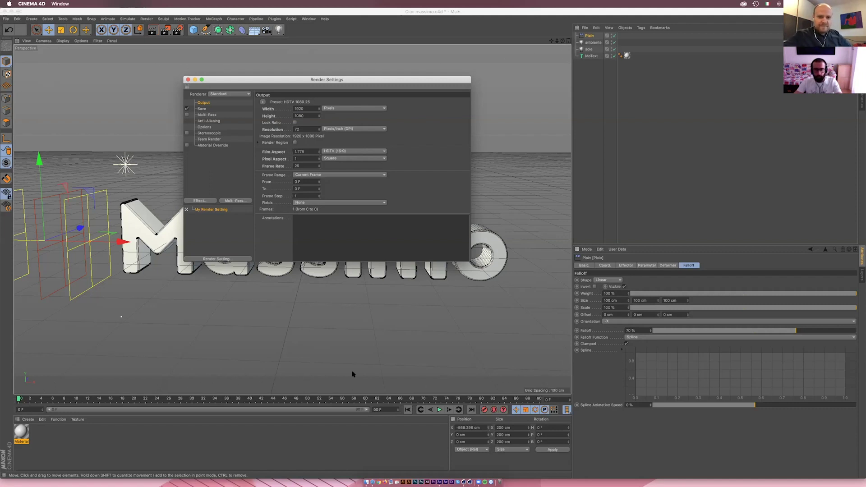
- Correct an accidental 3000 height back to 1080 and close Render Settings
left_click_drag(304, 116, 280, 117)
type("3000")
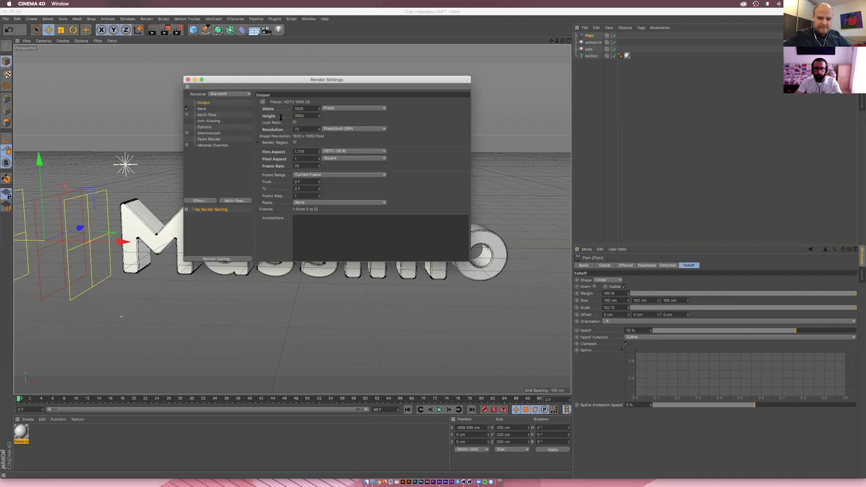
key("Return")
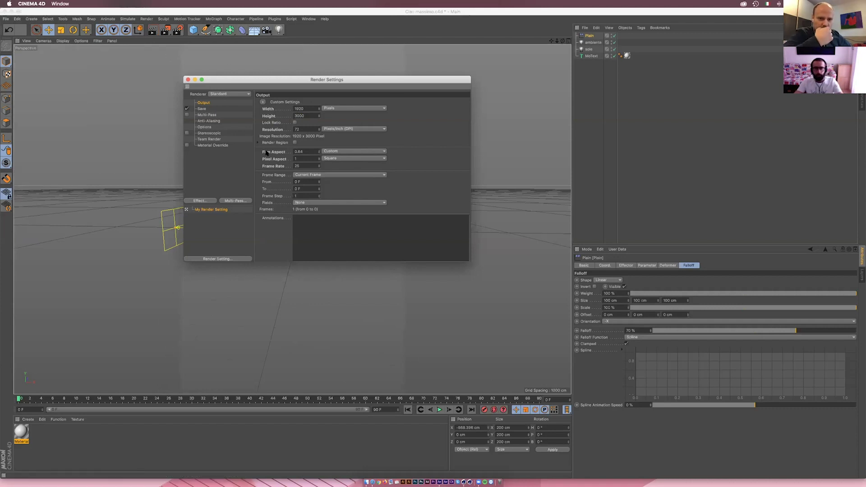
double_click(306, 116)
type("108")
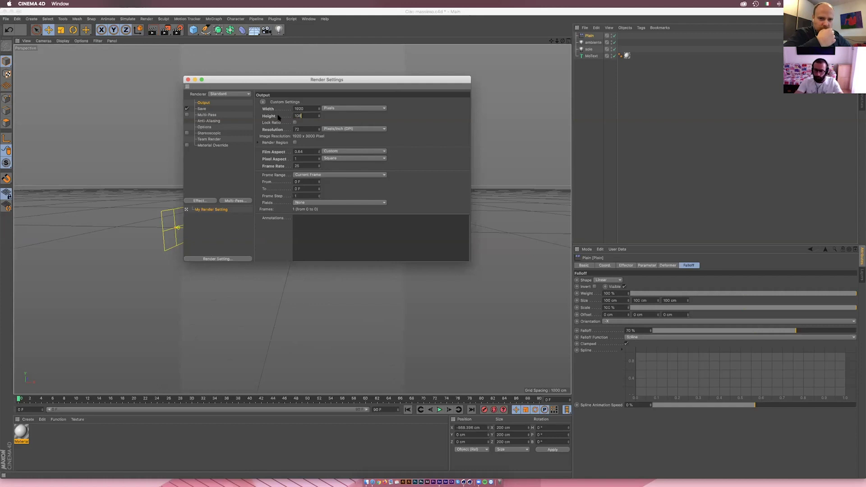
type("0")
key("Return")
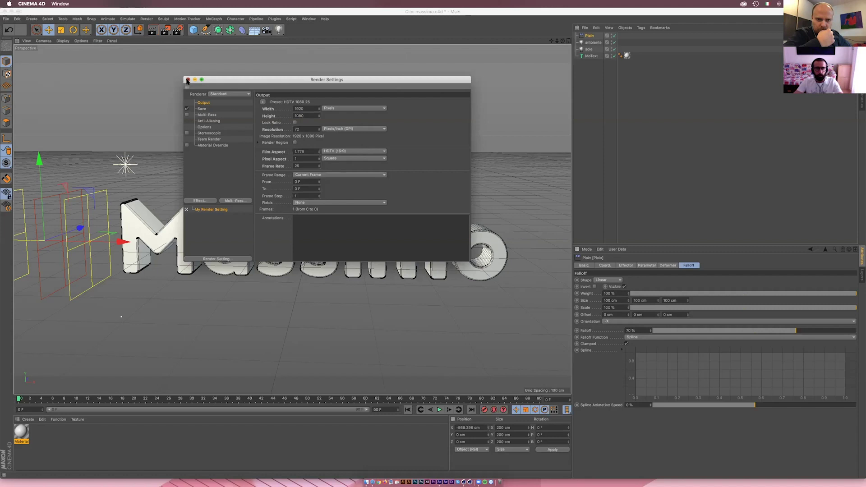
left_click(188, 80)
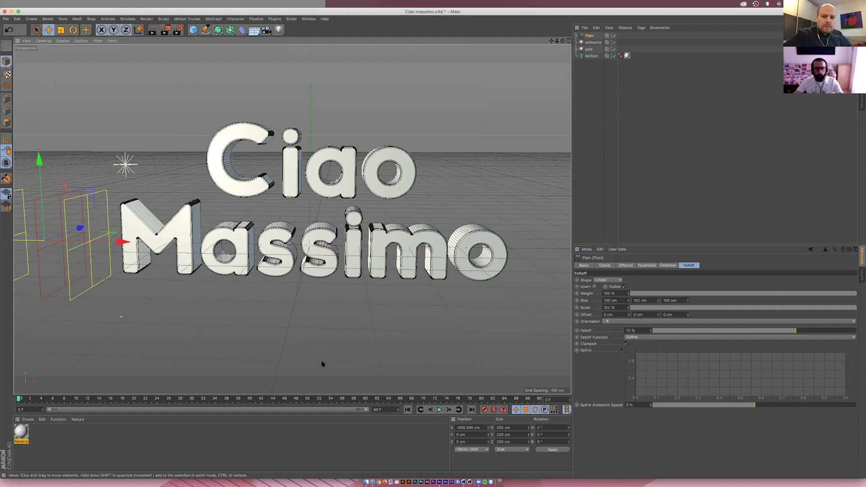
- Set the end frame and preview range to 100 F and save Ciao massimo.c4d
double_click(386, 410)
type("100")
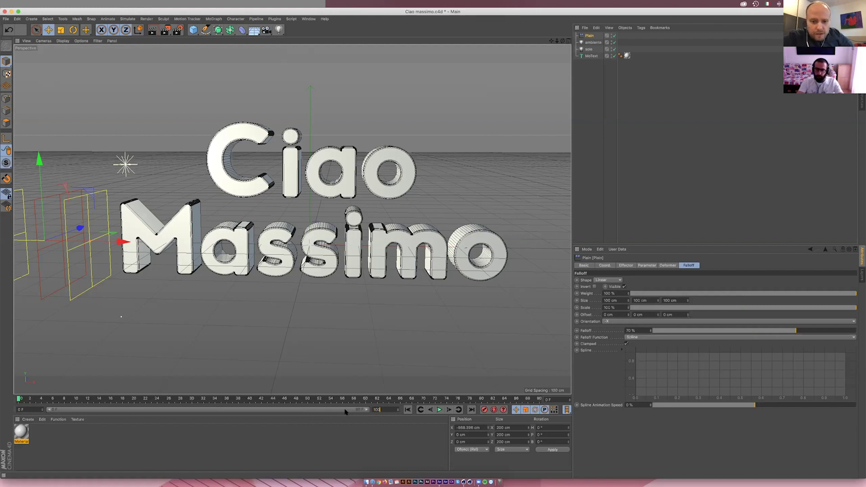
key("Return")
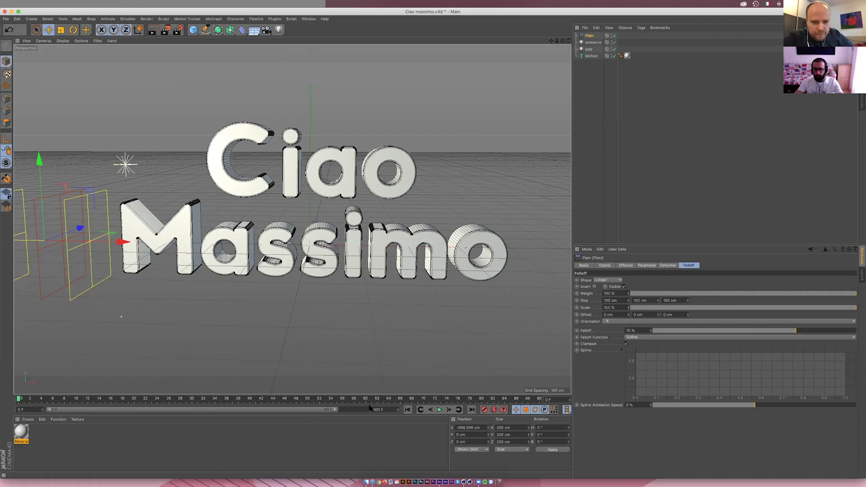
left_click_drag(339, 411, 386, 413)
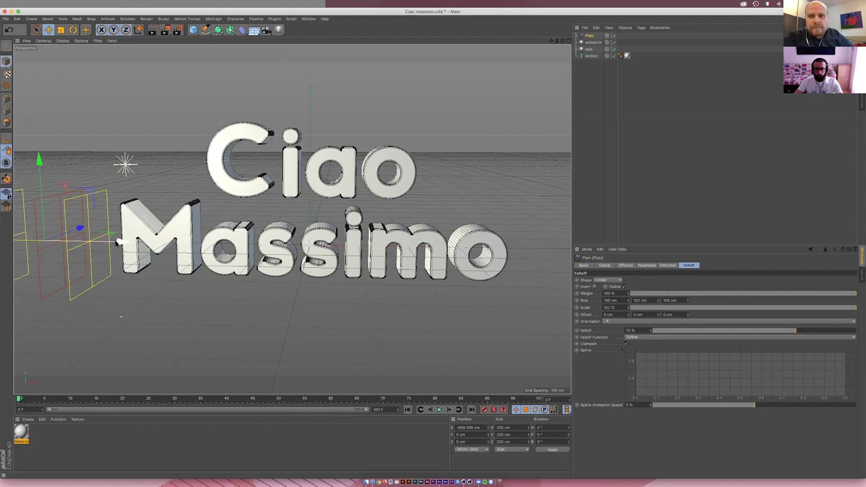
key("super+s")
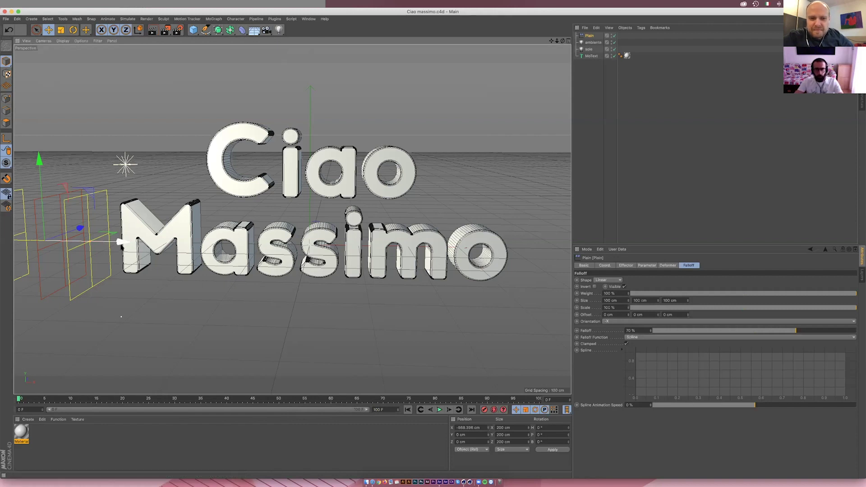
- Drag the Plain effector to the right of the Ciao Massimo text, X 582.776 cm, at frame 60
mouse_move(122, 242)
left_mouse_down()
mouse_move(211, 244)
mouse_move(98, 236)
left_mouse_up()
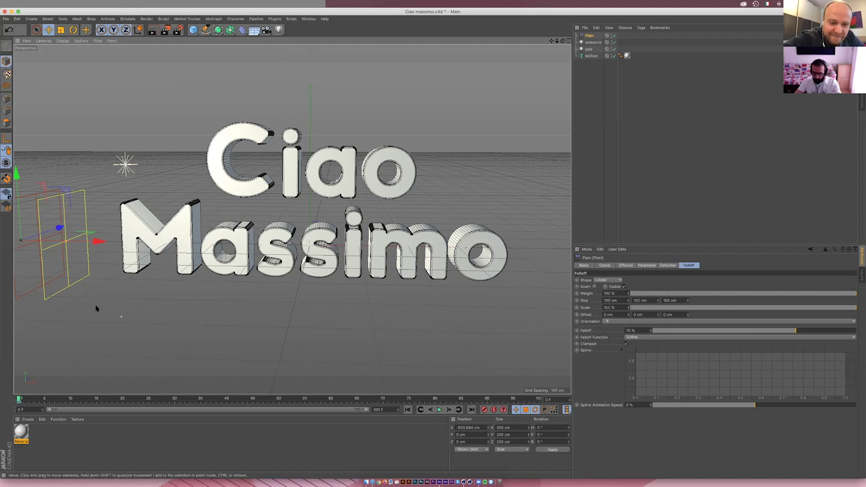
mouse_move(20, 402)
left_mouse_down()
mouse_move(368, 403)
mouse_move(331, 402)
left_mouse_up()
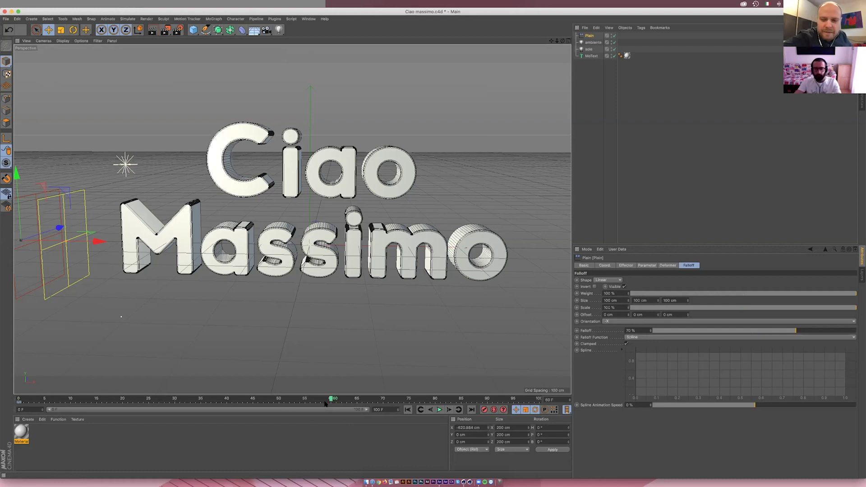
key("ctrl+z")
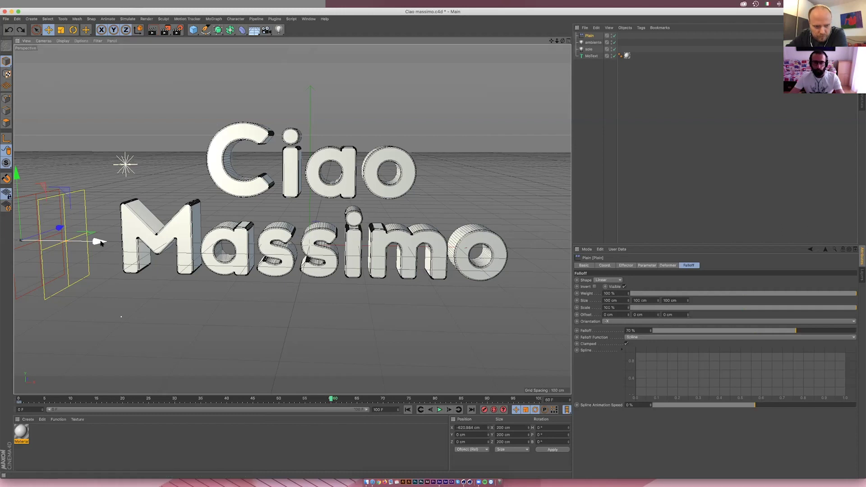
mouse_move(100, 242)
left_mouse_down()
mouse_move(581, 249)
mouse_move(559, 249)
left_mouse_up()
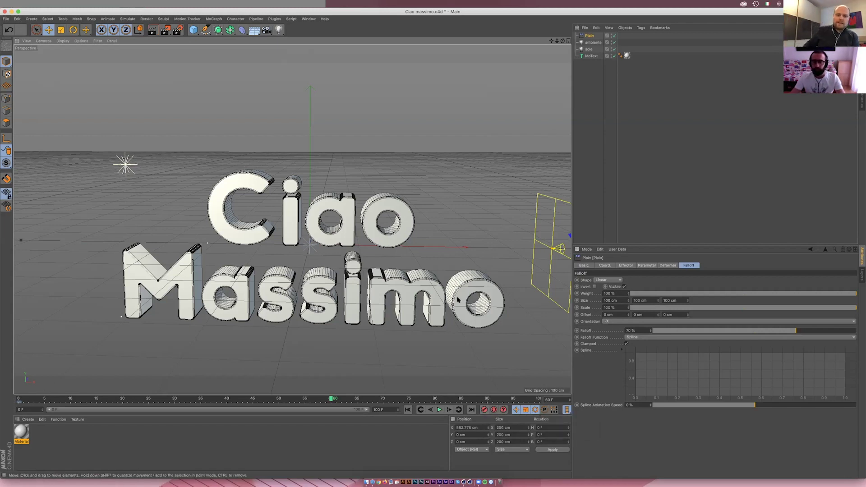
- Browse the Plain effector's Coord., Falloff and Basic tabs, ending on its Coord. settings
left_click(590, 36)
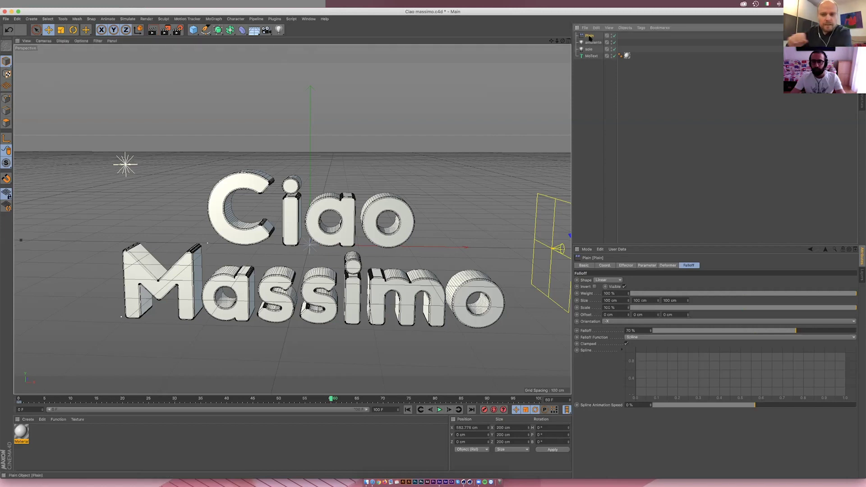
left_click(604, 266)
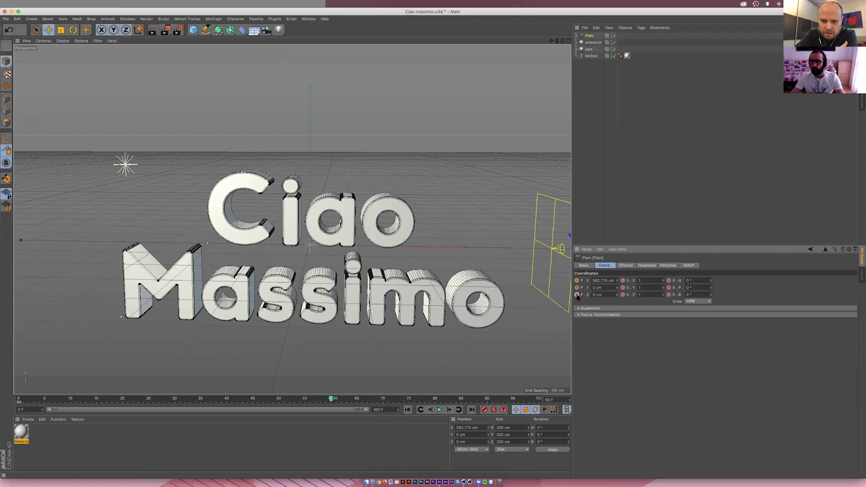
left_click(682, 267)
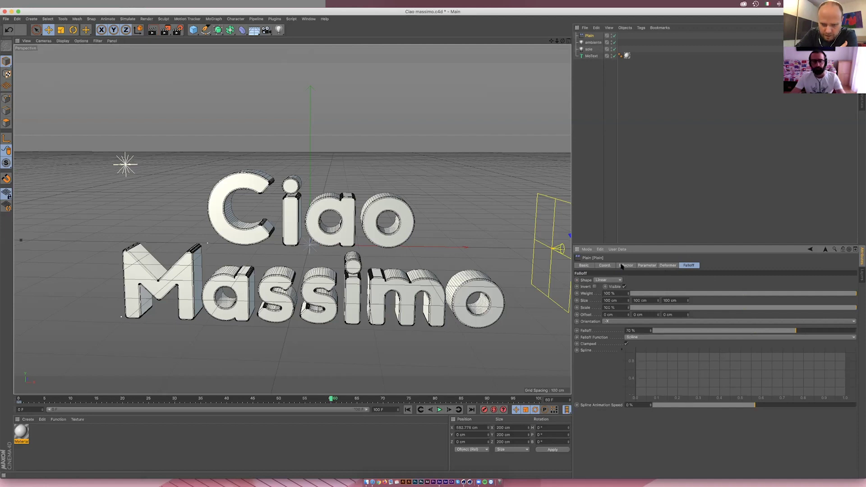
left_click(583, 266)
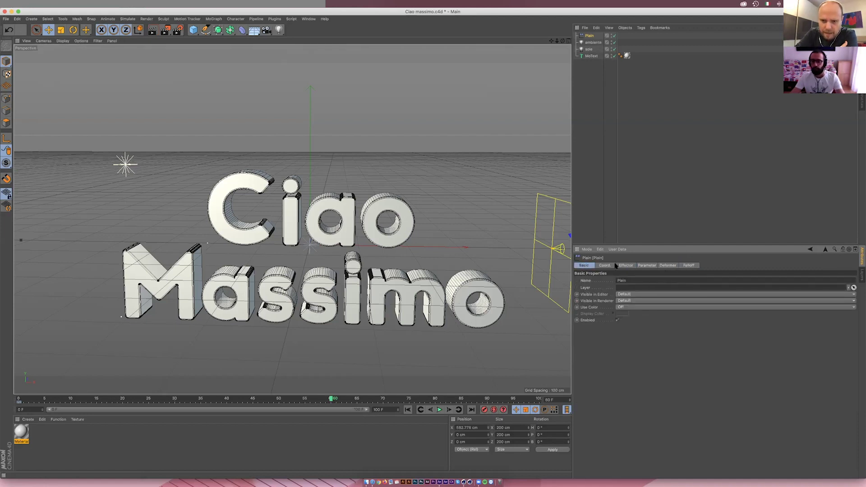
left_click(614, 265)
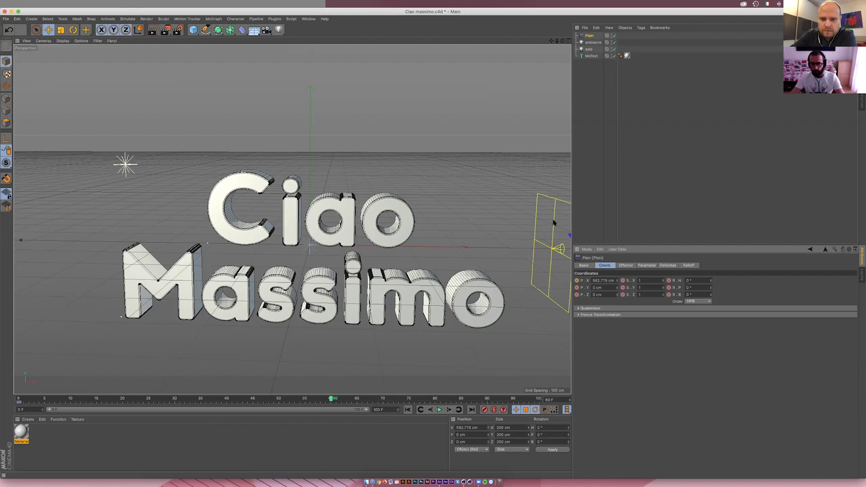
- Record a position keyframe for the Plain effector at X 582.776 cm on frame 60
left_click(484, 411)
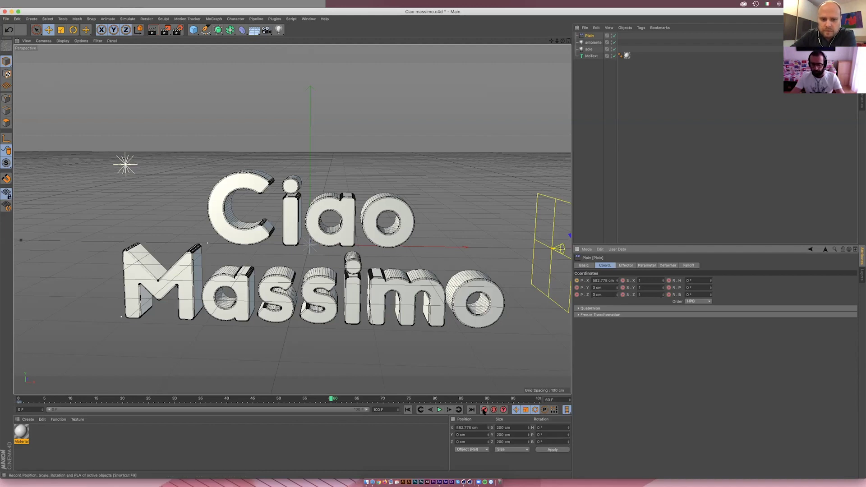
left_click(484, 410)
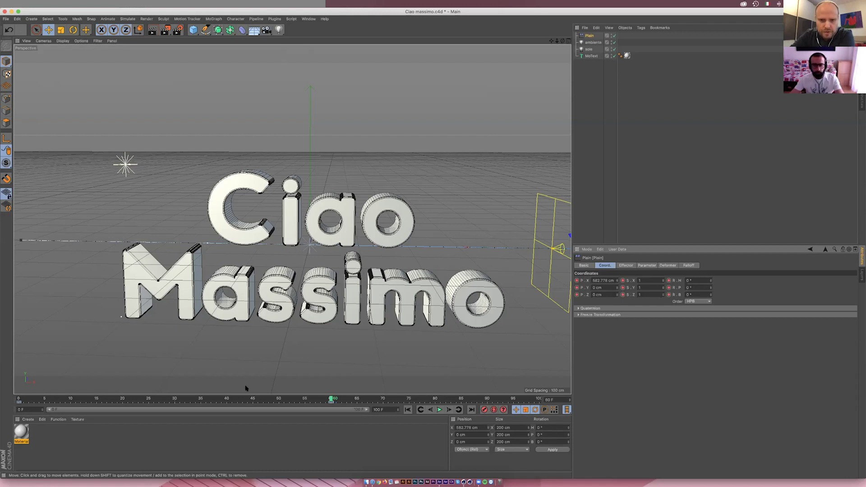
- Play the effector sweep from the first frame, then stop and rewind to frame 0
left_click(408, 410)
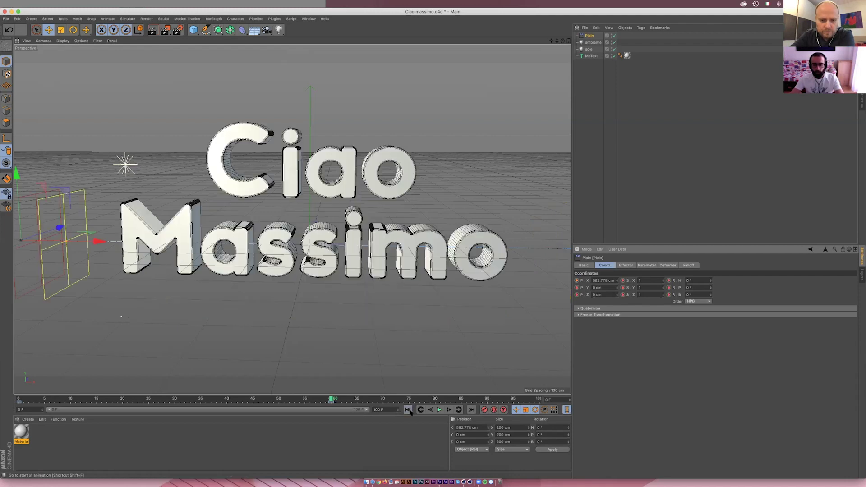
left_click(439, 410)
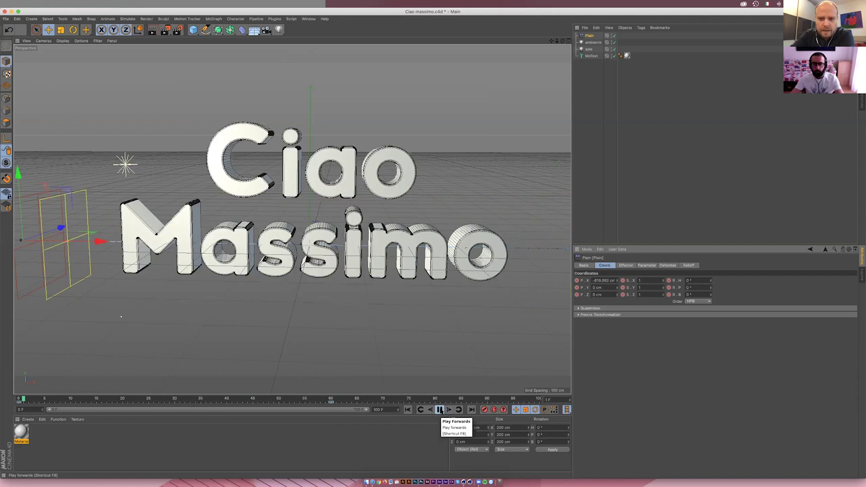
left_click(441, 410)
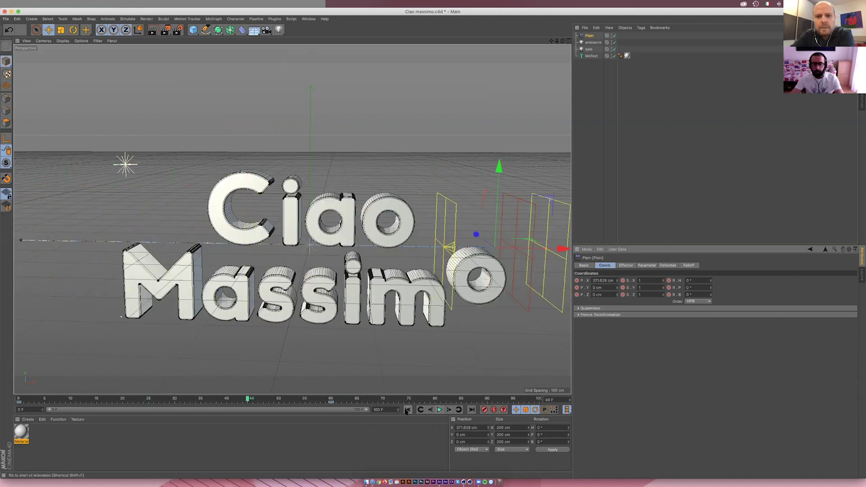
left_click(407, 409)
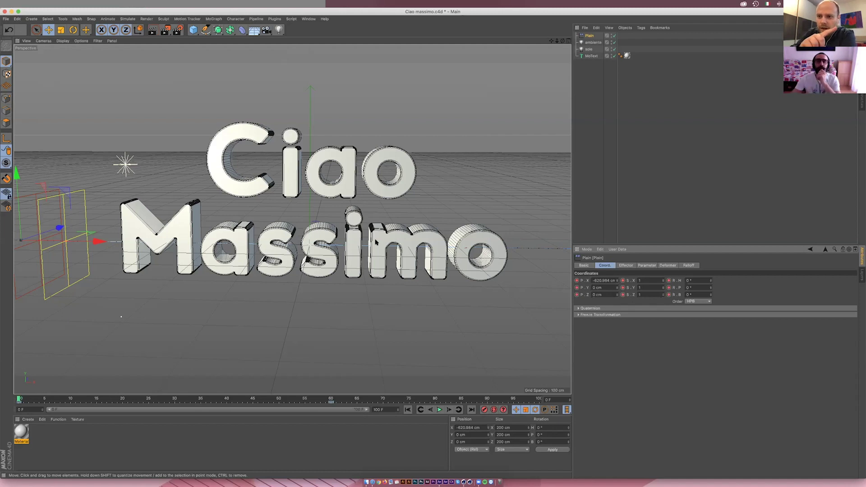
- Open a floating Timeline in F-Curve Mode and enlarge it to fit the viewport
left_click(239, 19)
mouse_move(274, 18)
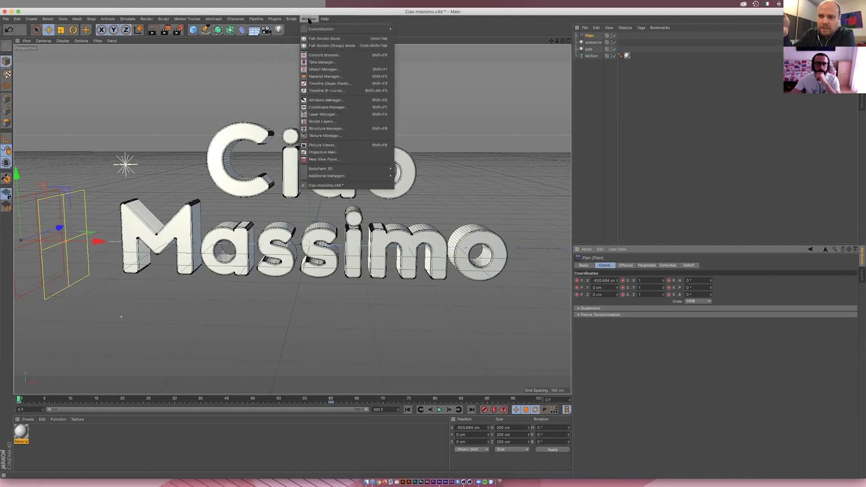
left_click(327, 91)
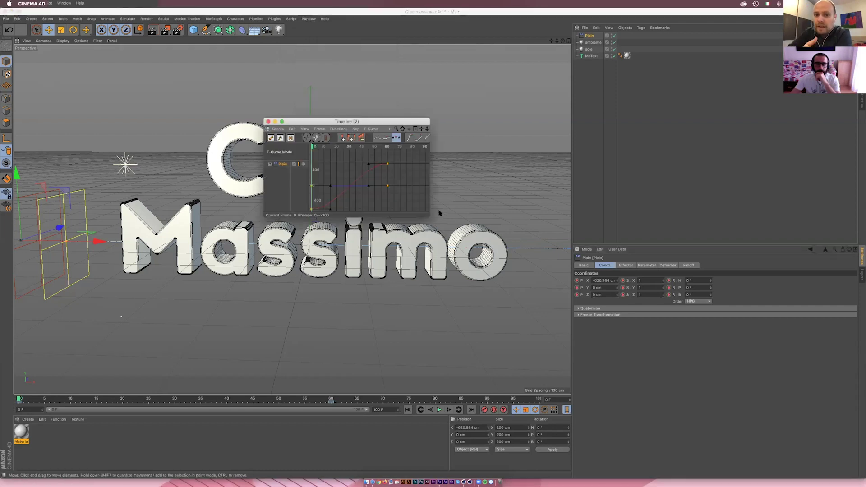
left_click_drag(424, 217, 560, 344)
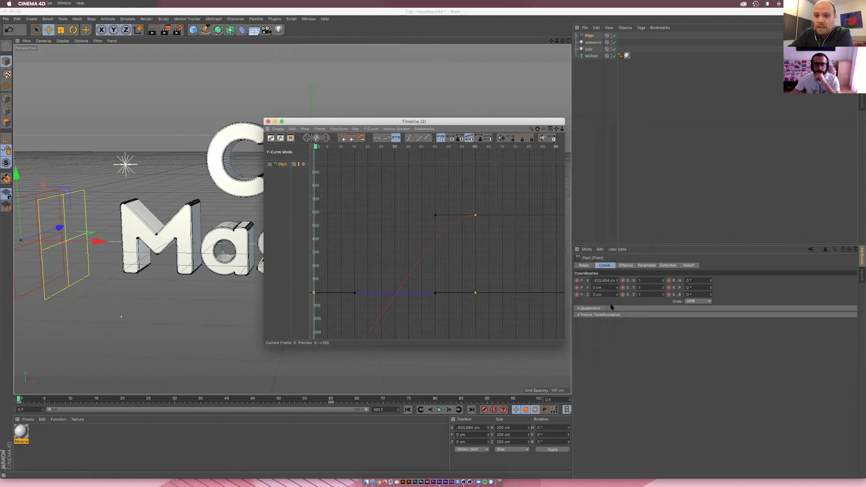
left_click_drag(560, 344, 544, 351)
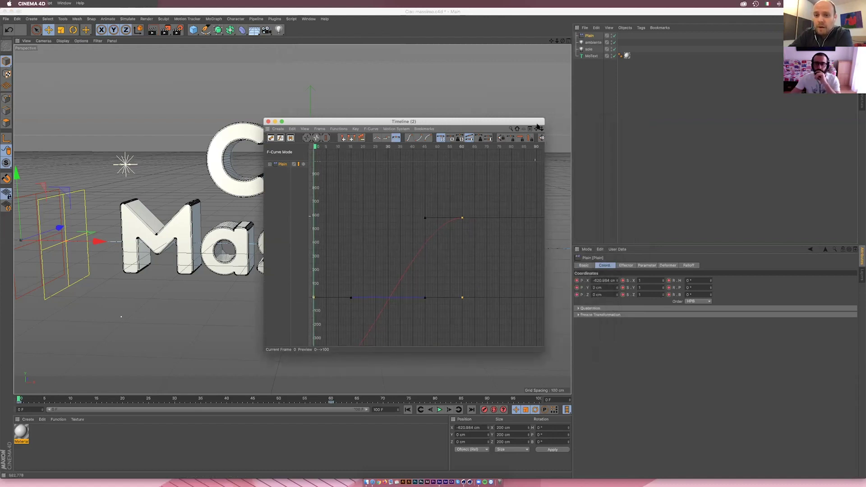
- Bring the floating timeline forward and expand the Plain track into position, scale and rotation channels
mouse_move(536, 129)
left_mouse_down()
mouse_move(543, 210)
mouse_move(550, 135)
left_mouse_up()
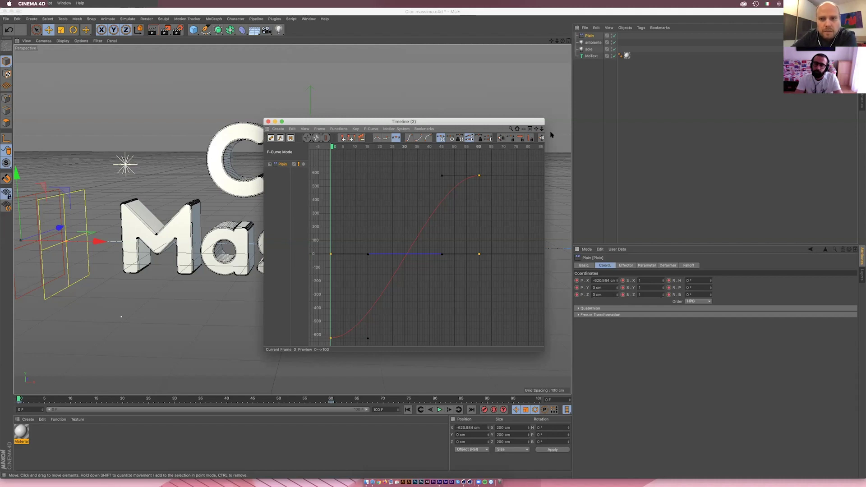
left_click(311, 19)
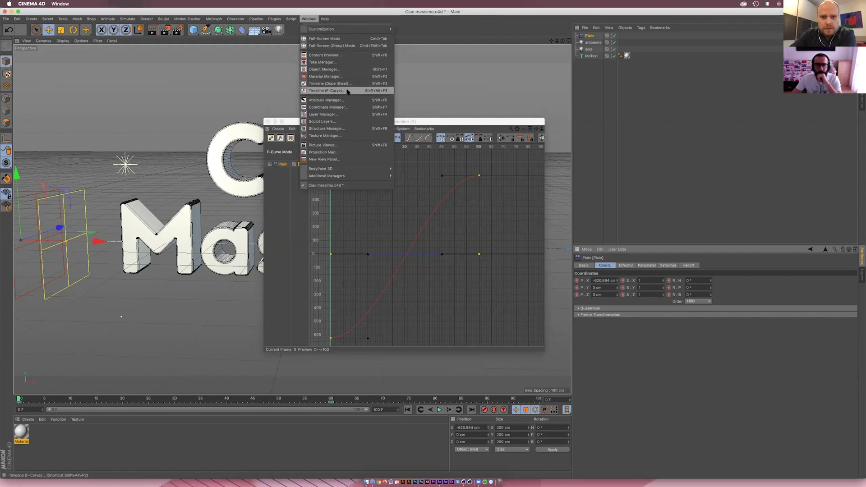
left_click(469, 122)
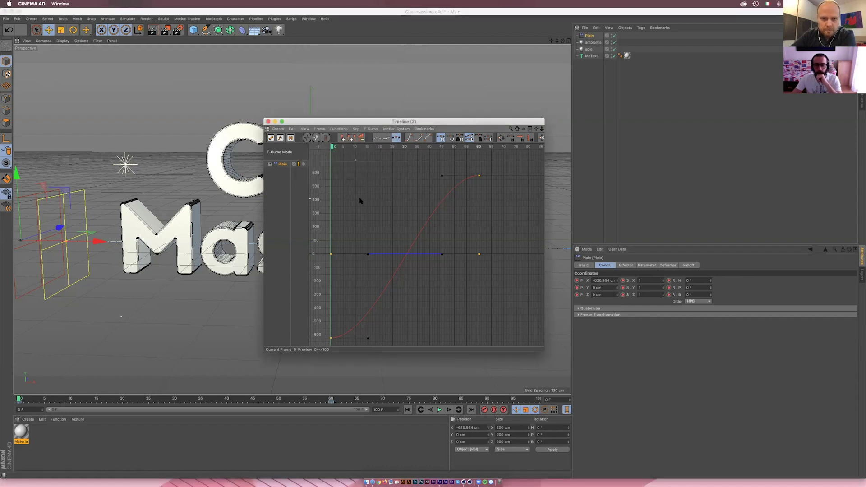
left_click(270, 164)
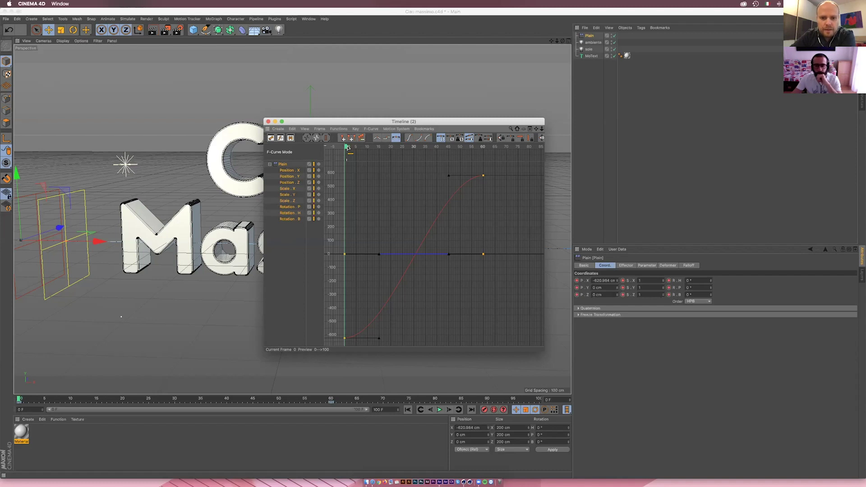
- Scrub forward and try softening the top position key's ease, then revert it
left_click_drag(345, 147, 404, 157)
left_click_drag(449, 176, 414, 176)
key("ctrl+z")
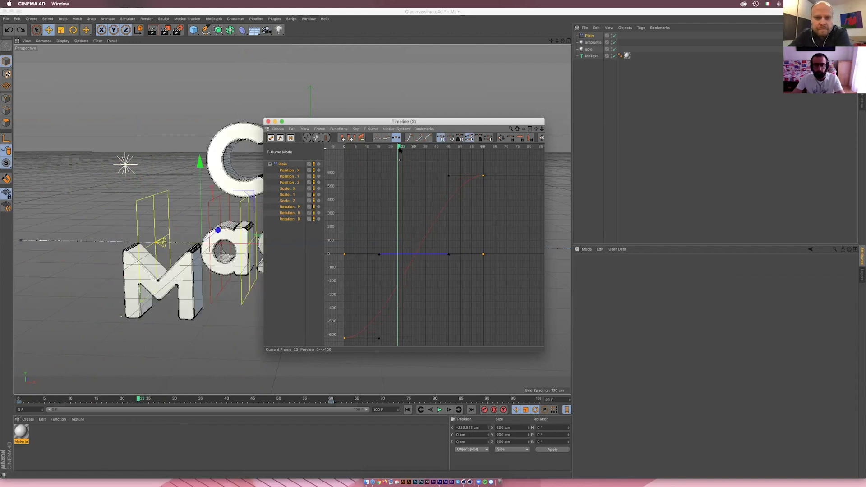
left_click(268, 122)
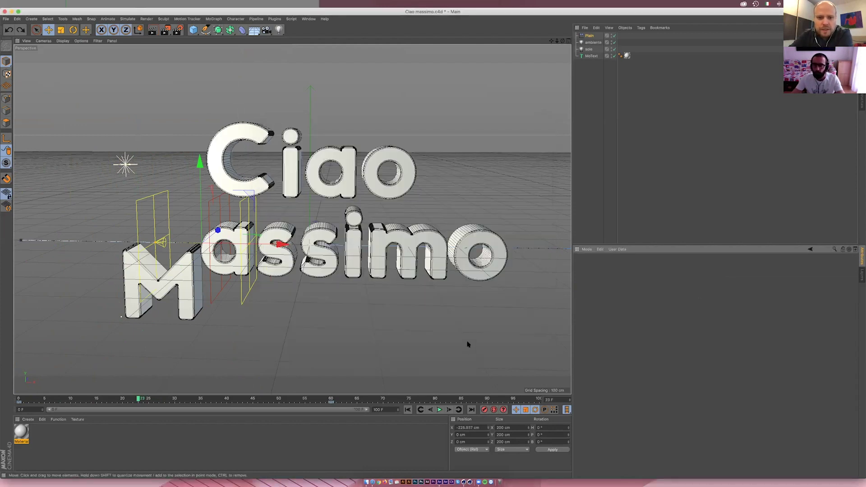
left_click(439, 410)
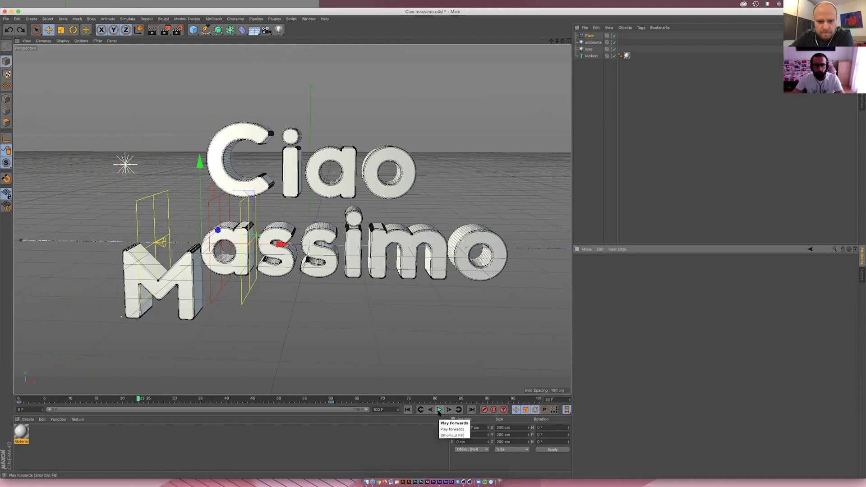
left_click(439, 411)
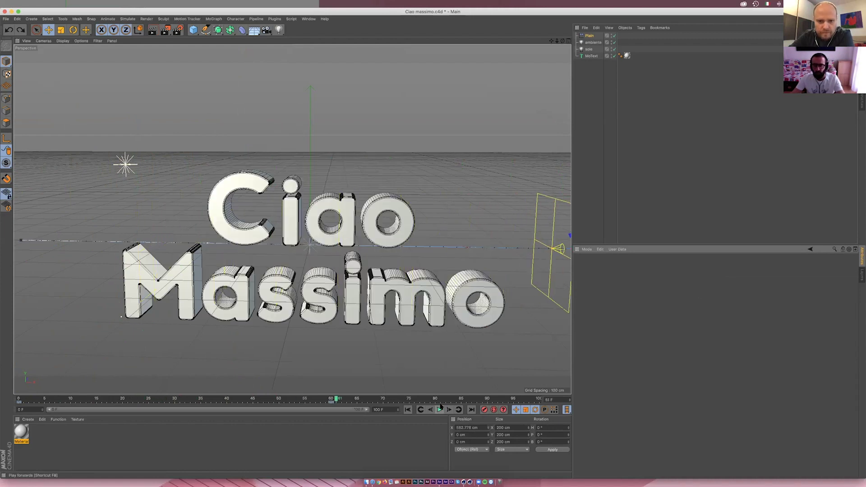
left_click(587, 36)
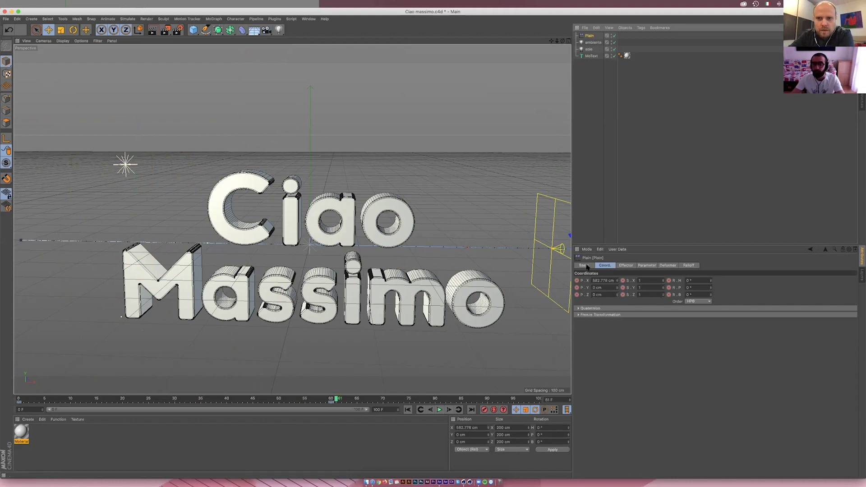
- Set the Plain effector's P.Y vertical offset to 0 cm
left_click(625, 265)
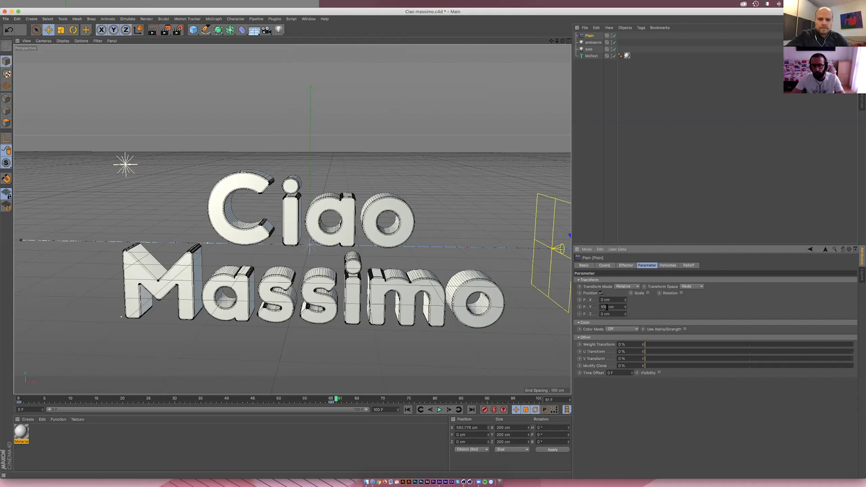
type("0")
key("Return")
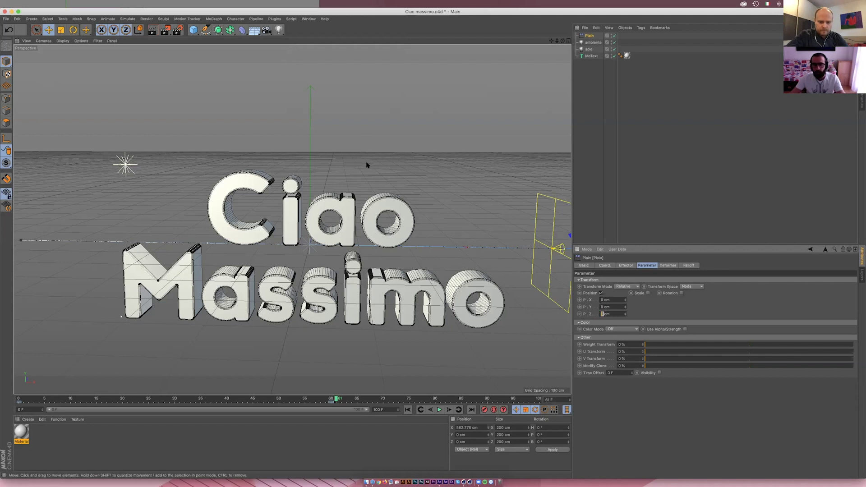
type("-100")
- At frame 0, set the effector's P.Z depth offset to 3000 cm
left_click(407, 410)
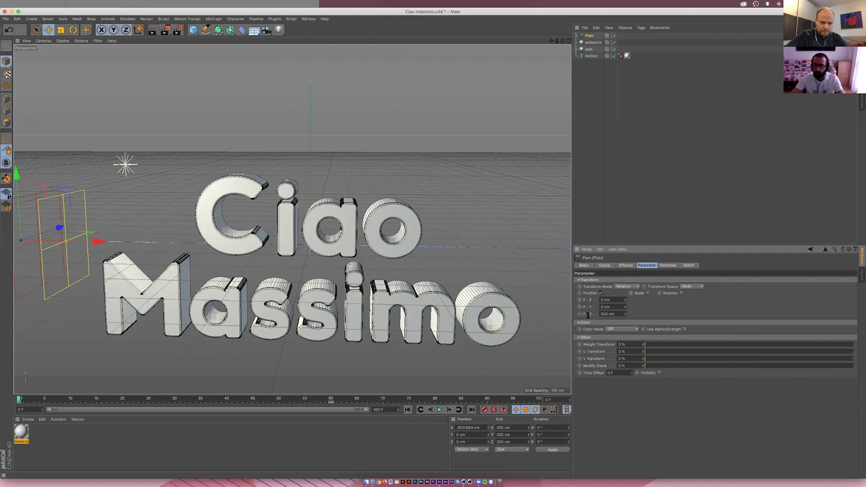
key("Return")
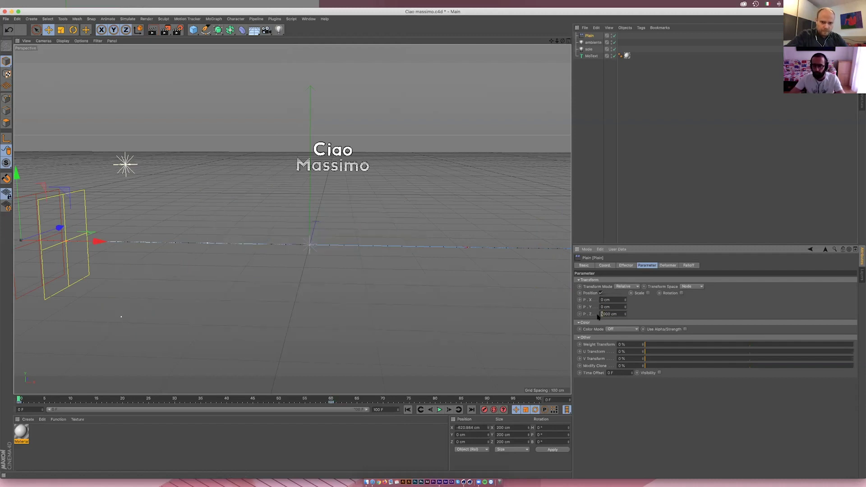
type("3")
key("Return")
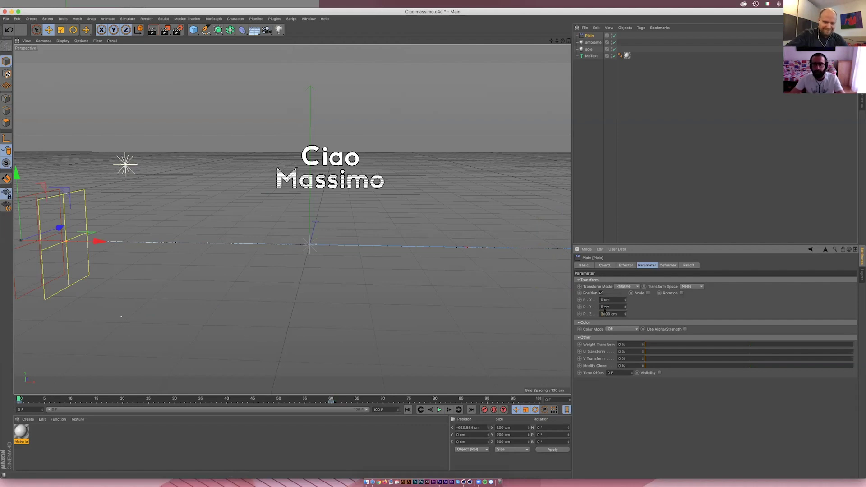
- Enable Scale with Uniform Scale on the Plain effector and set the scale to -1
left_click(648, 293)
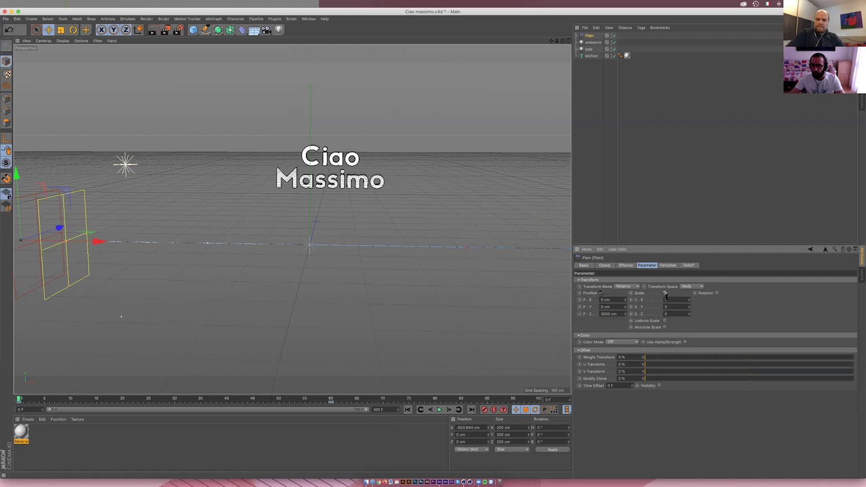
left_click(665, 321)
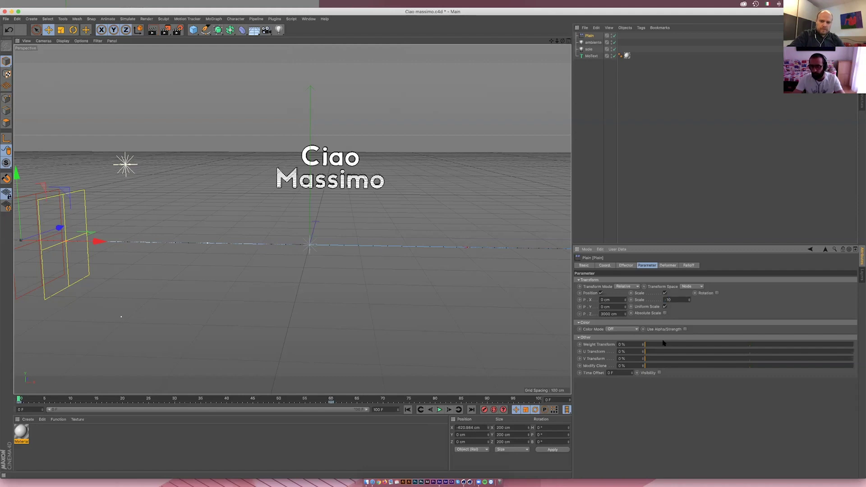
type("-1")
key("Return")
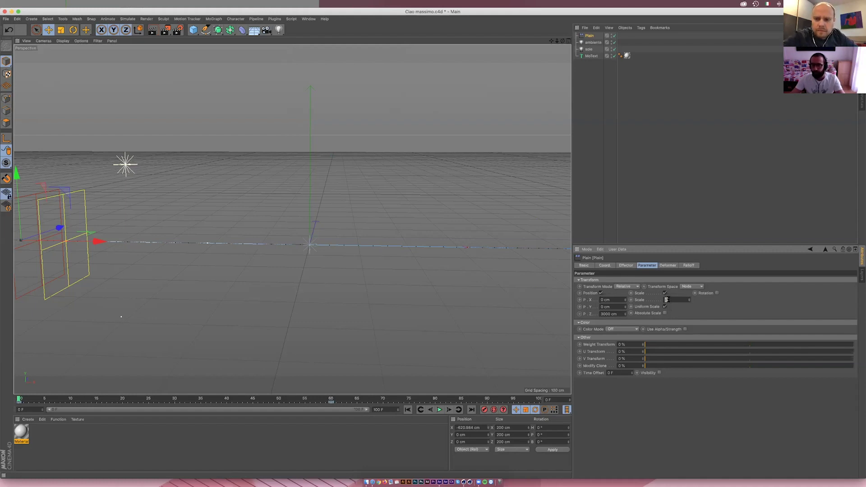
key("Return")
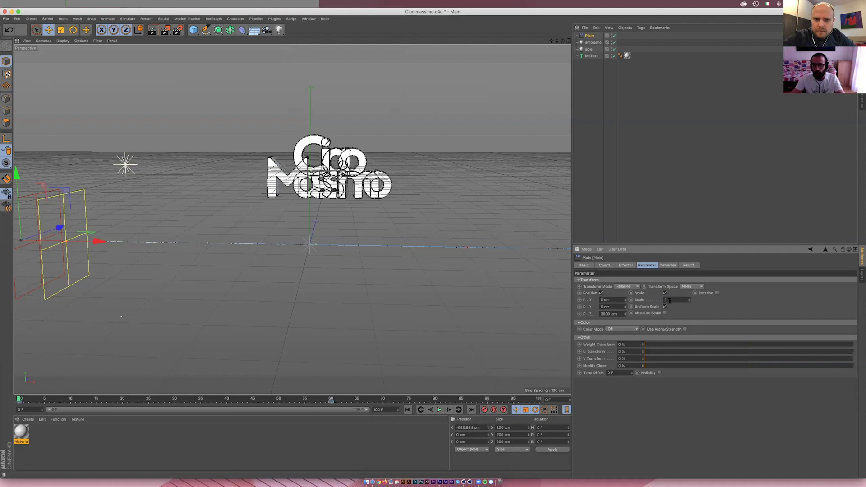
key("ctrl+z")
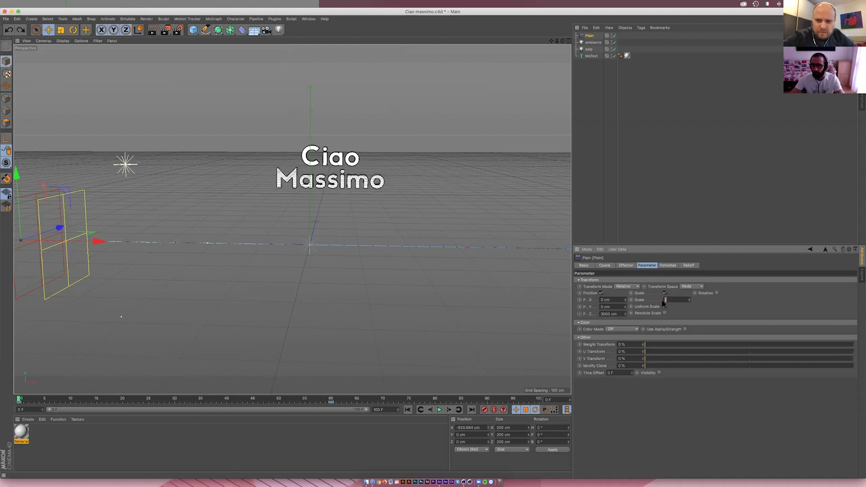
key("ctrl+y")
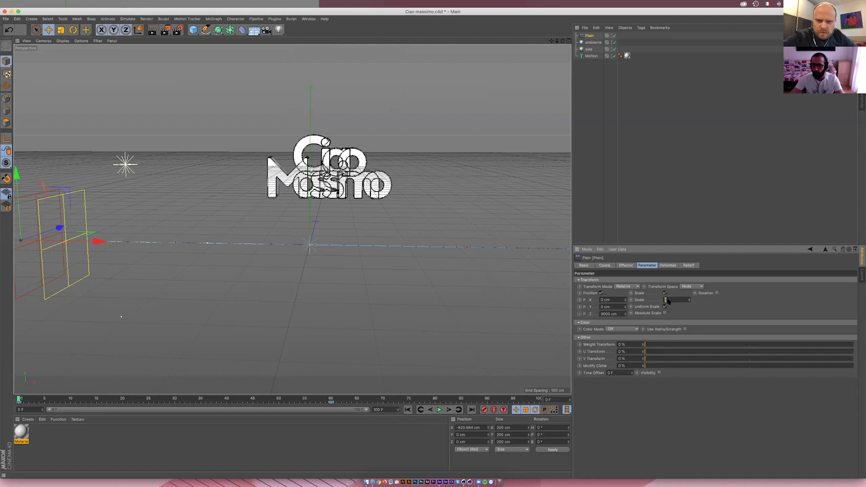
type("-1")
key("Return")
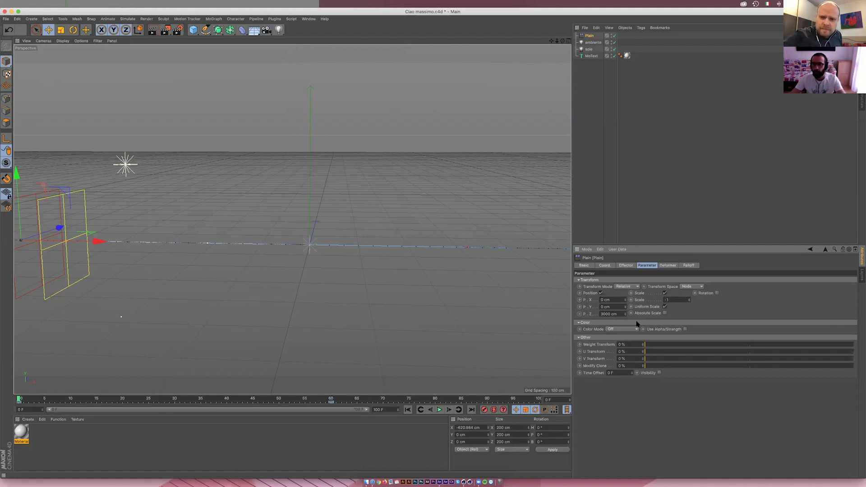
- Preview the fly-in, then move the sweep's final keyframes from frame 95 to 93
left_click(440, 410)
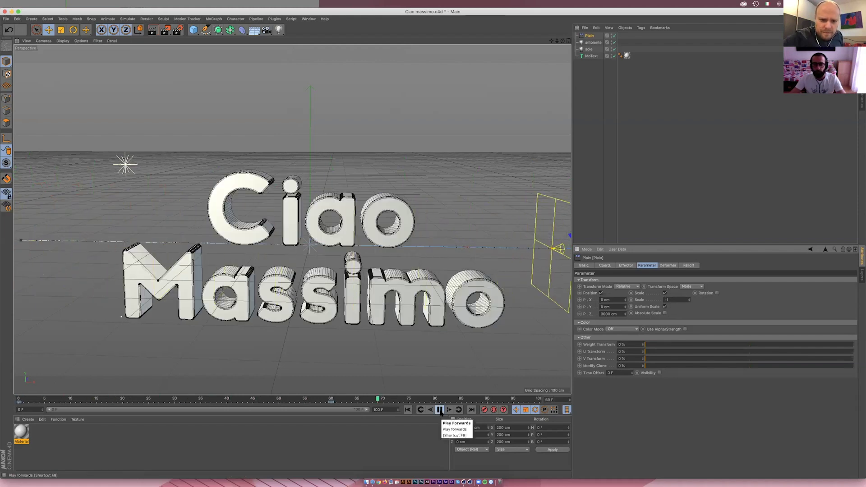
left_click(440, 411)
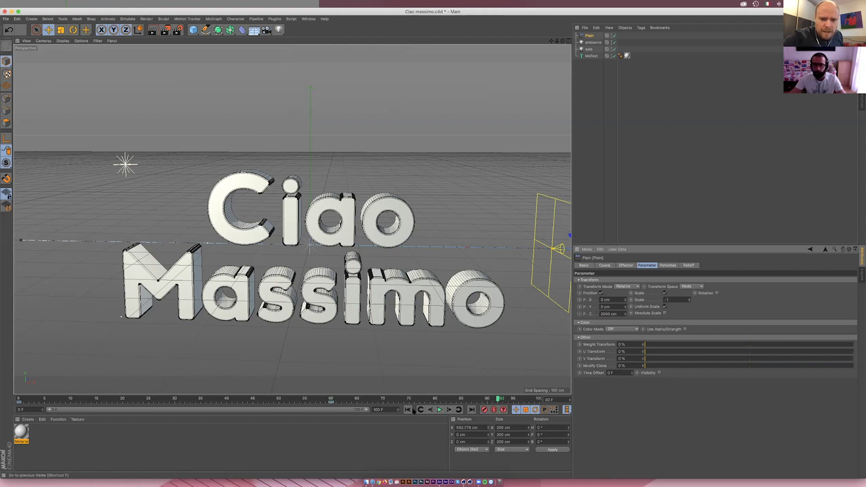
left_click(432, 410)
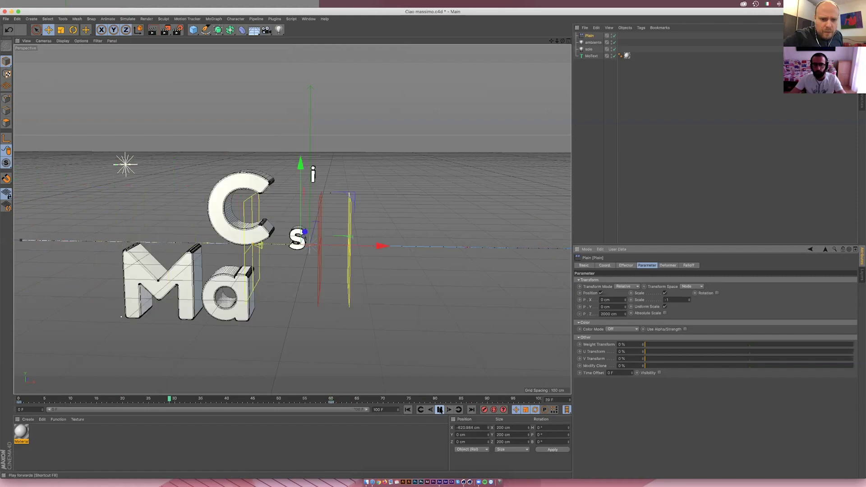
left_click(439, 411)
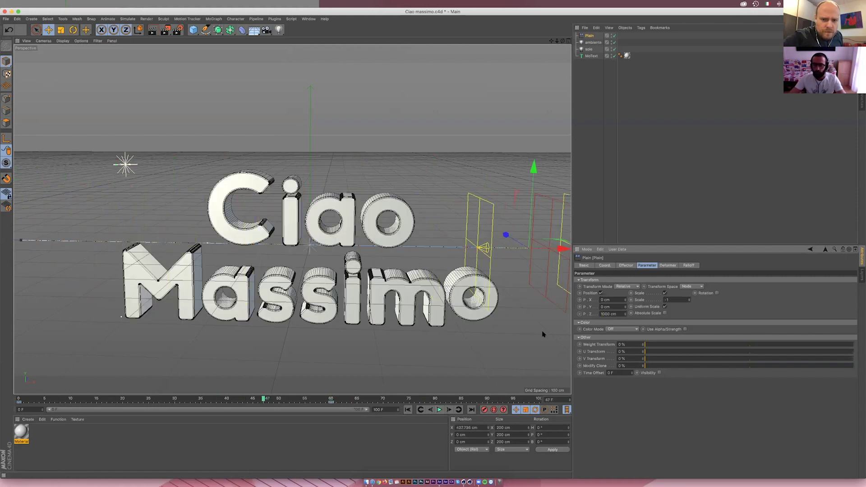
left_click(430, 410)
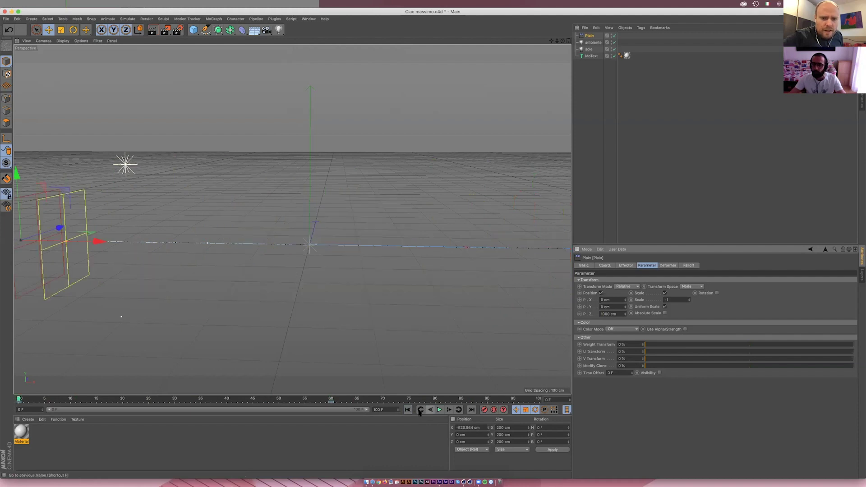
left_click(513, 401)
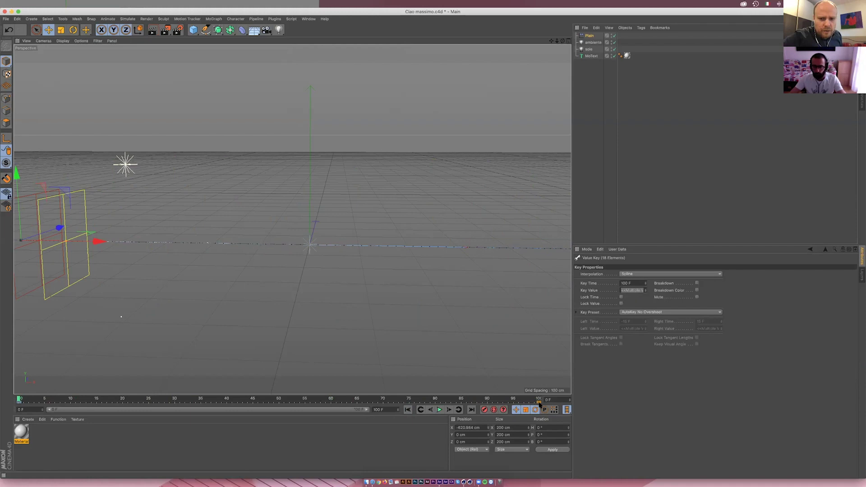
mouse_move(539, 401)
left_mouse_down()
mouse_move(522, 402)
mouse_move(538, 403)
left_mouse_up()
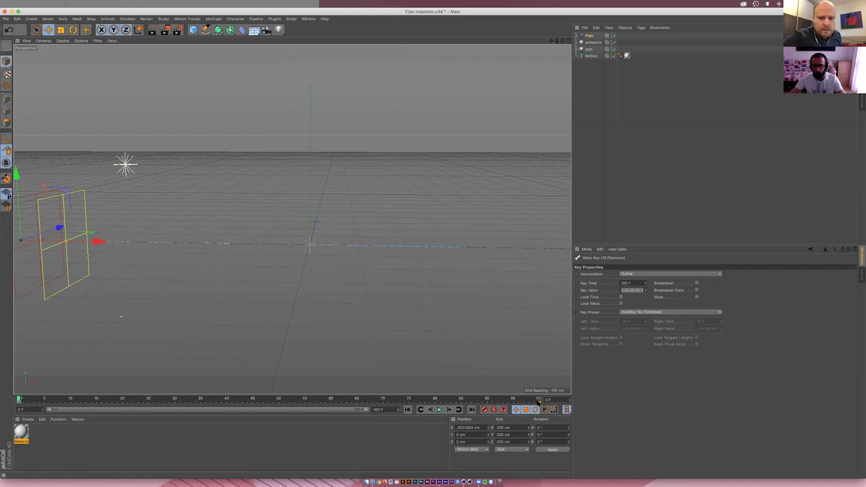
- Replay to frame 70 to check timing, then select MoText and open the MoGraph Effector menu
left_click(439, 409)
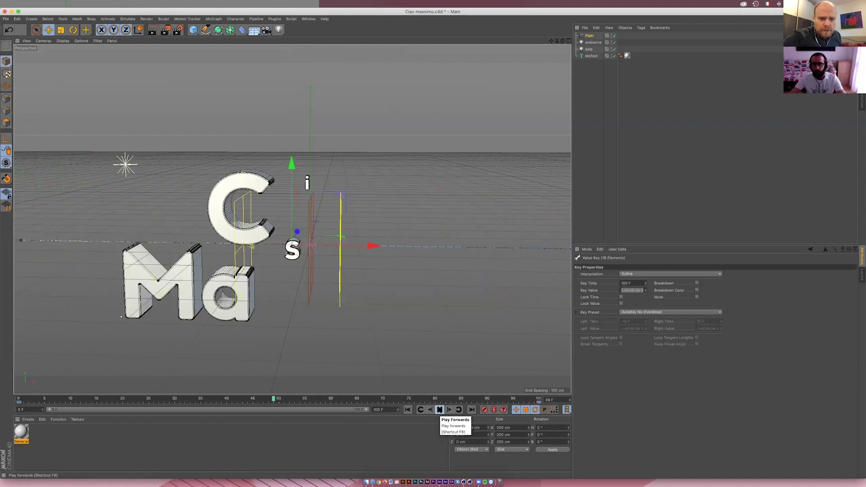
key("F8")
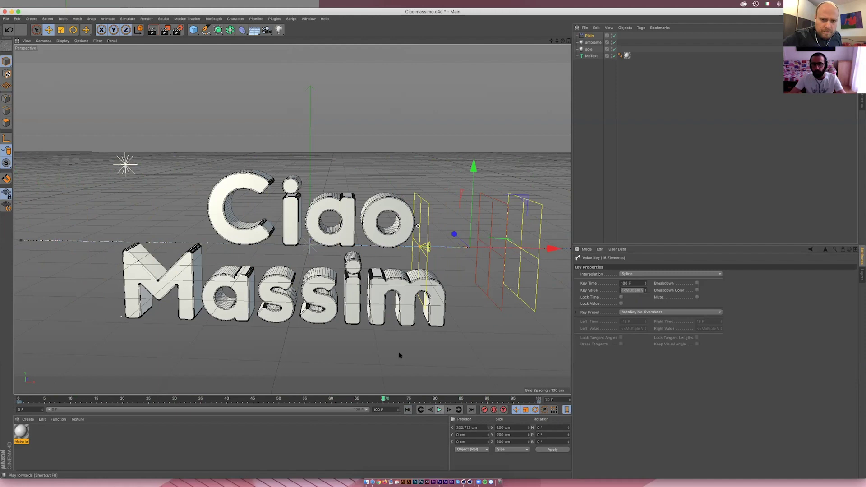
left_click(591, 56)
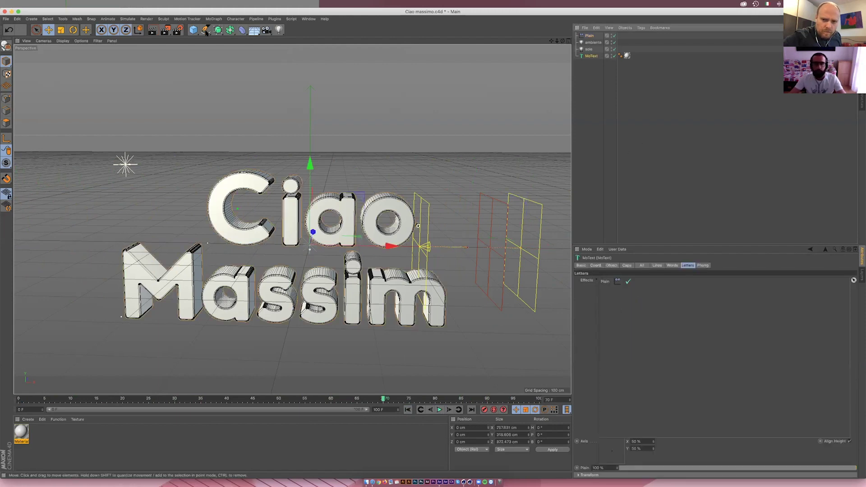
left_click(228, 19)
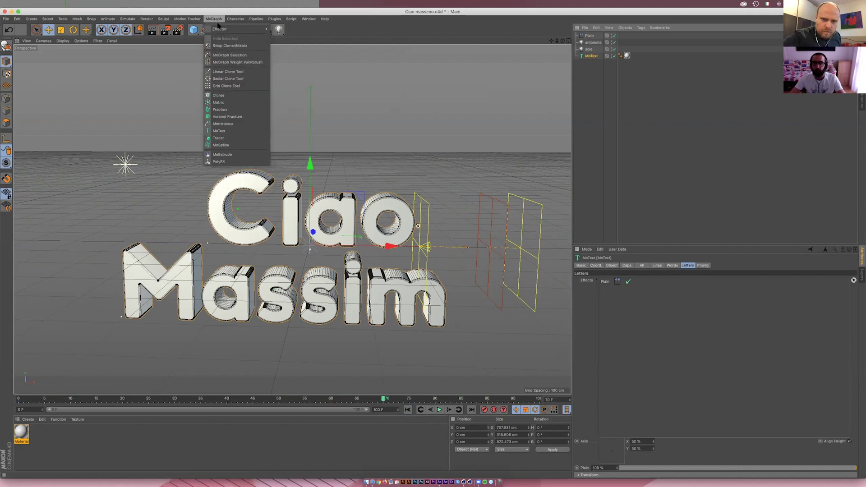